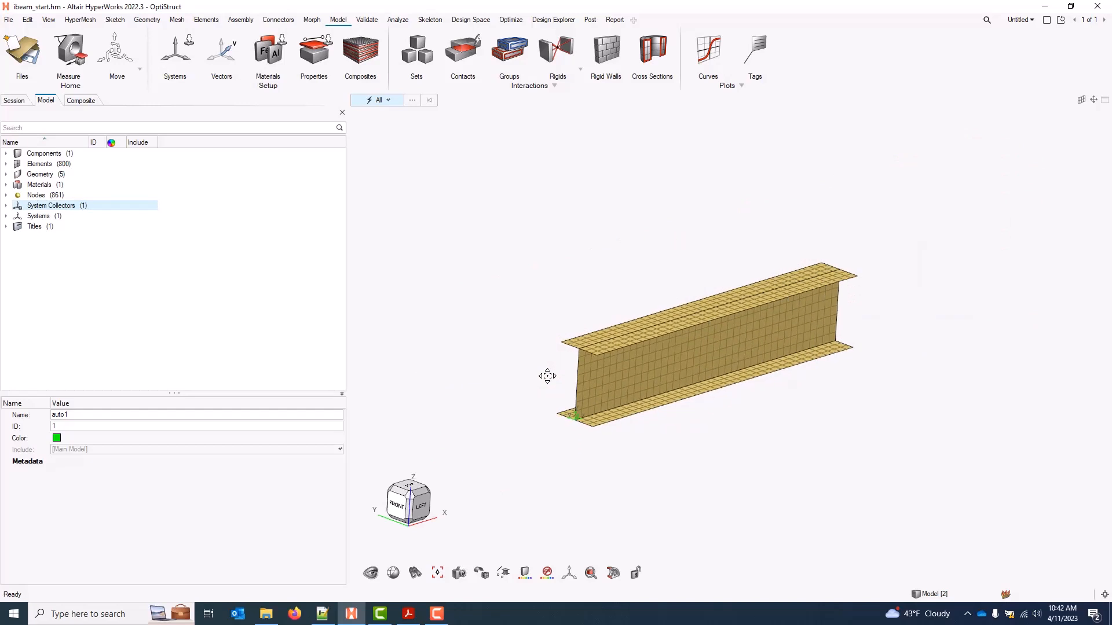
# Create a new composite property in the Composite browser named 'caps'
pyautogui.click(368, 53)
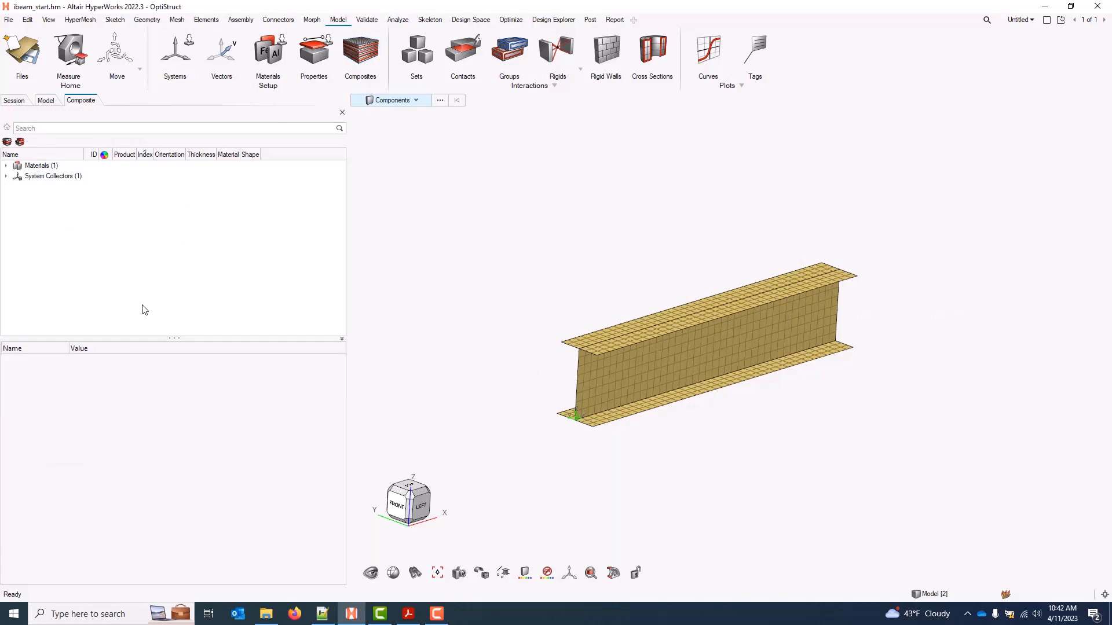
pyautogui.rightClick(71, 216)
pyautogui.moveTo(84, 221)
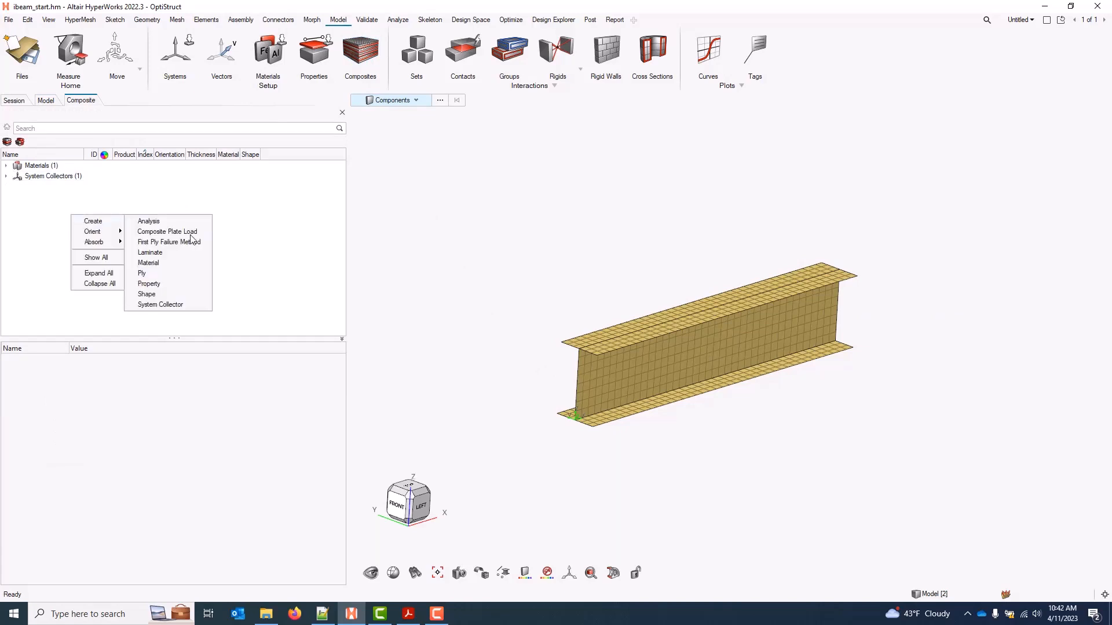
pyautogui.click(149, 284)
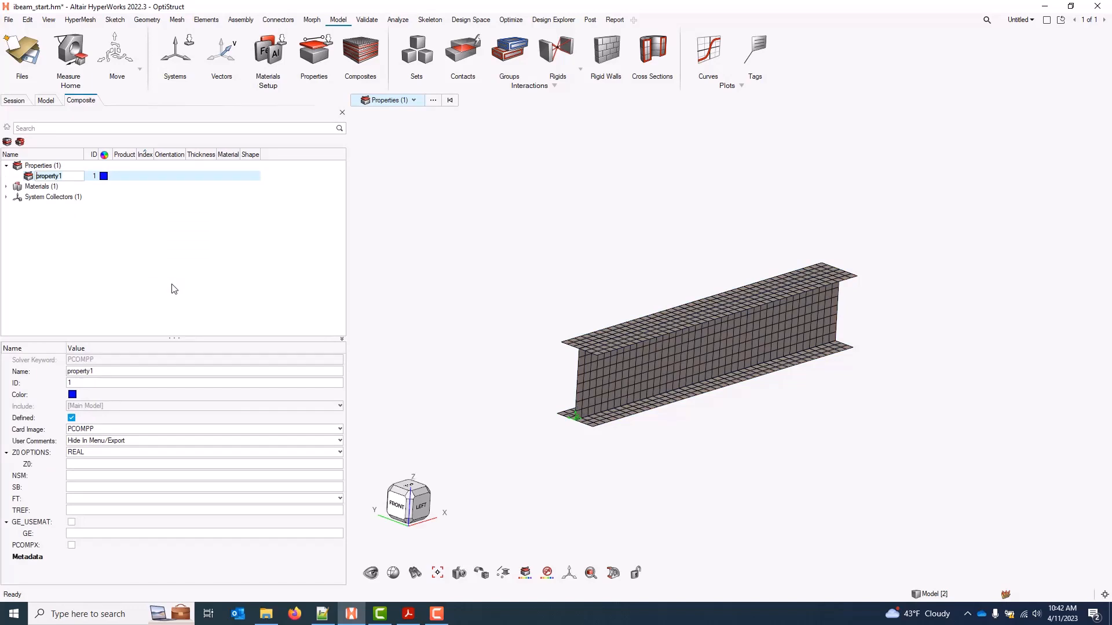
pyautogui.write('caps')
pyautogui.press('Return')
# Create a second composite property named 'webs'
pyautogui.rightClick(174, 289)
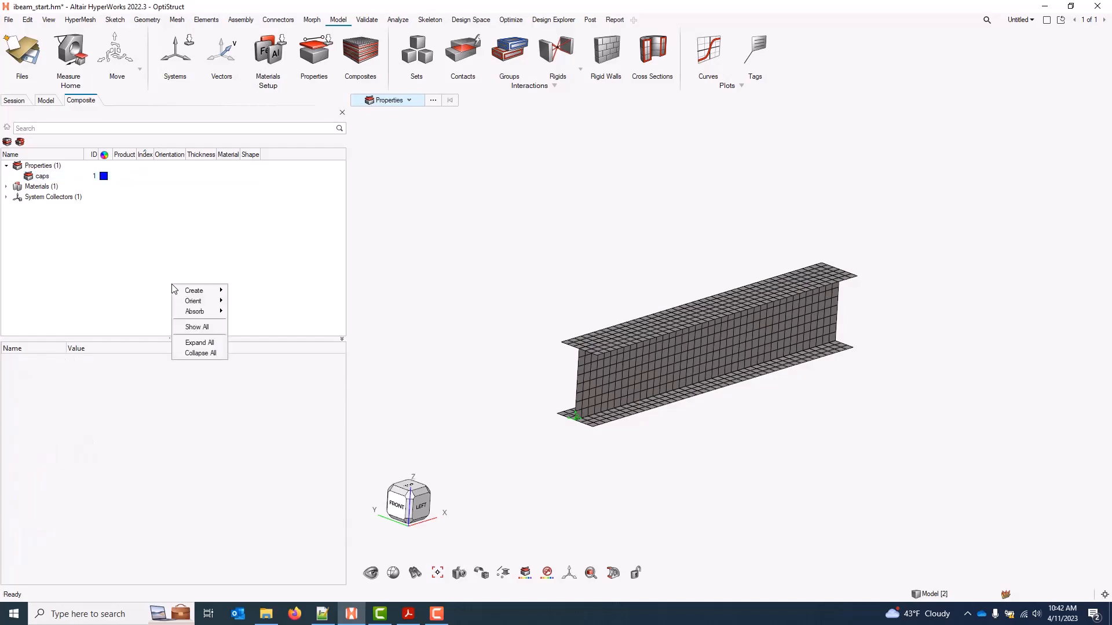
pyautogui.moveTo(184, 291)
pyautogui.click(260, 357)
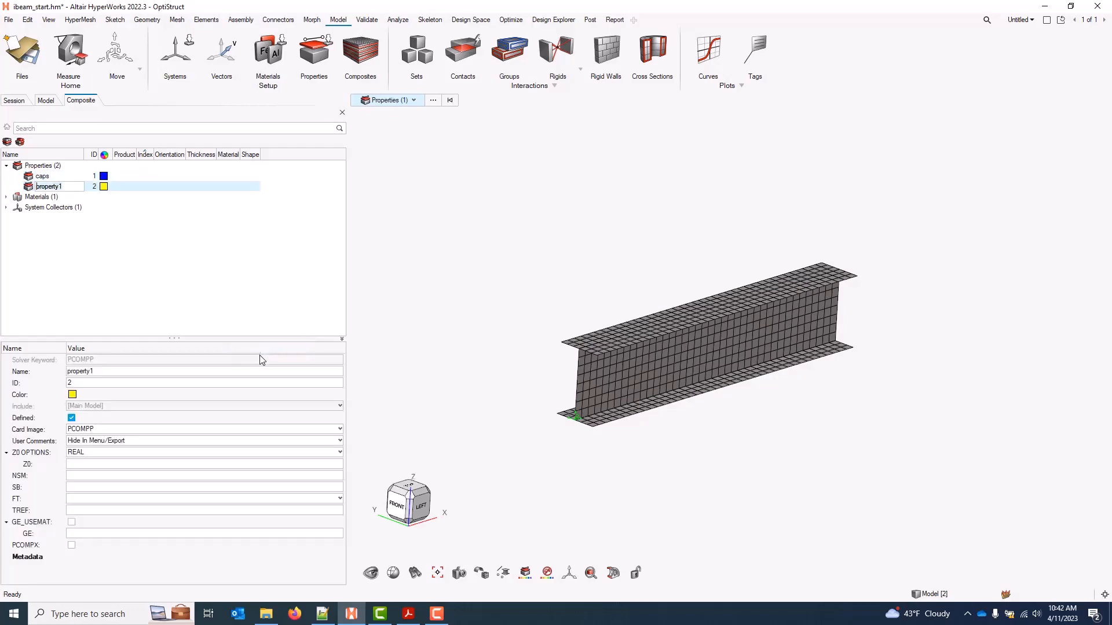
pyautogui.write('webs')
pyautogui.press('Return')
pyautogui.moveTo(583, 425); pyautogui.dragTo(659, 413, button='middle')
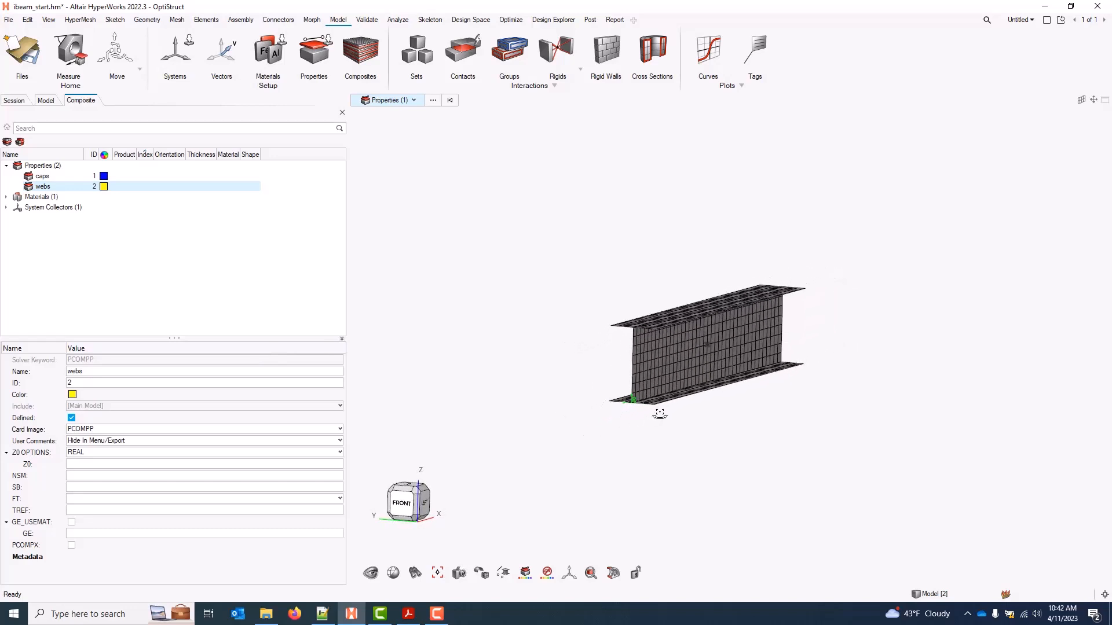
pyautogui.click(401, 502)
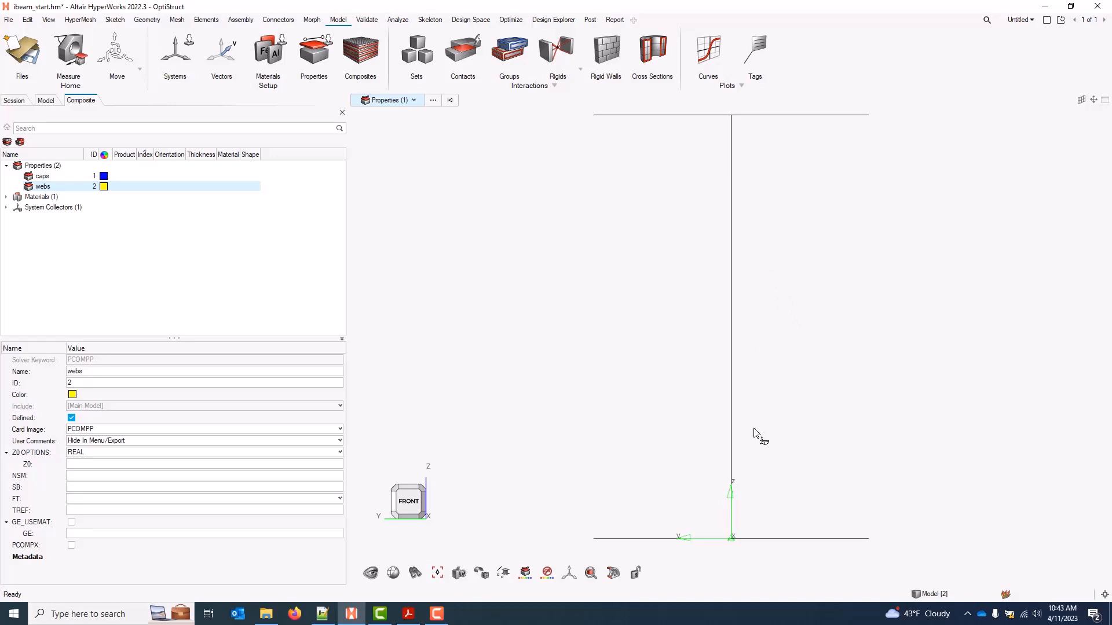
pyautogui.moveTo(766, 303); pyautogui.dragTo(750, 432, button='middle')
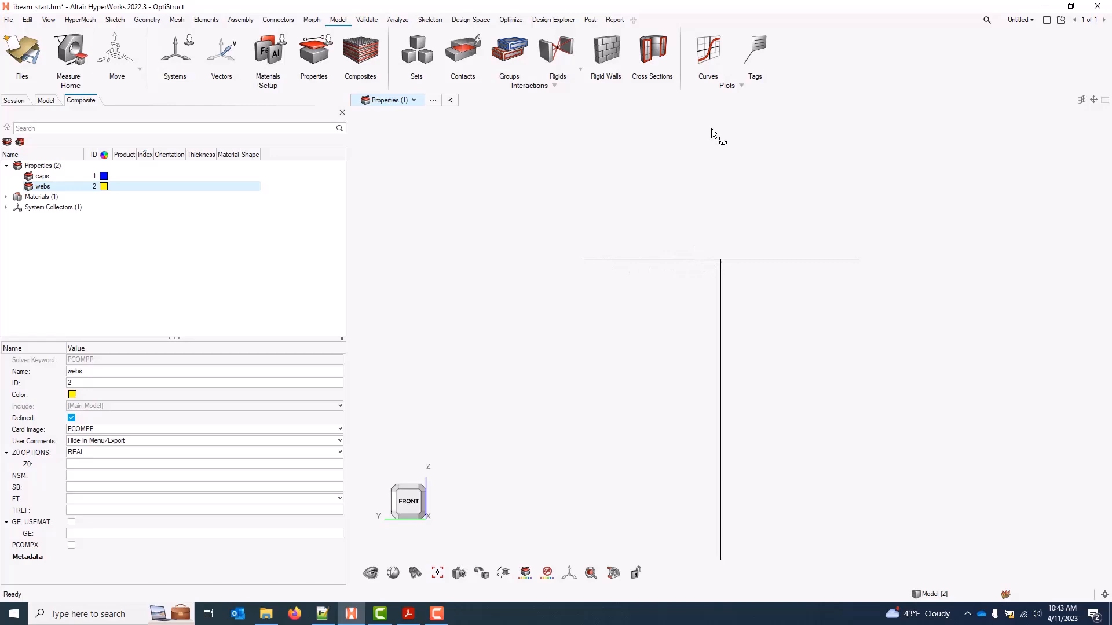
pyautogui.moveTo(711, 407); pyautogui.dragTo(717, 243, button='right')
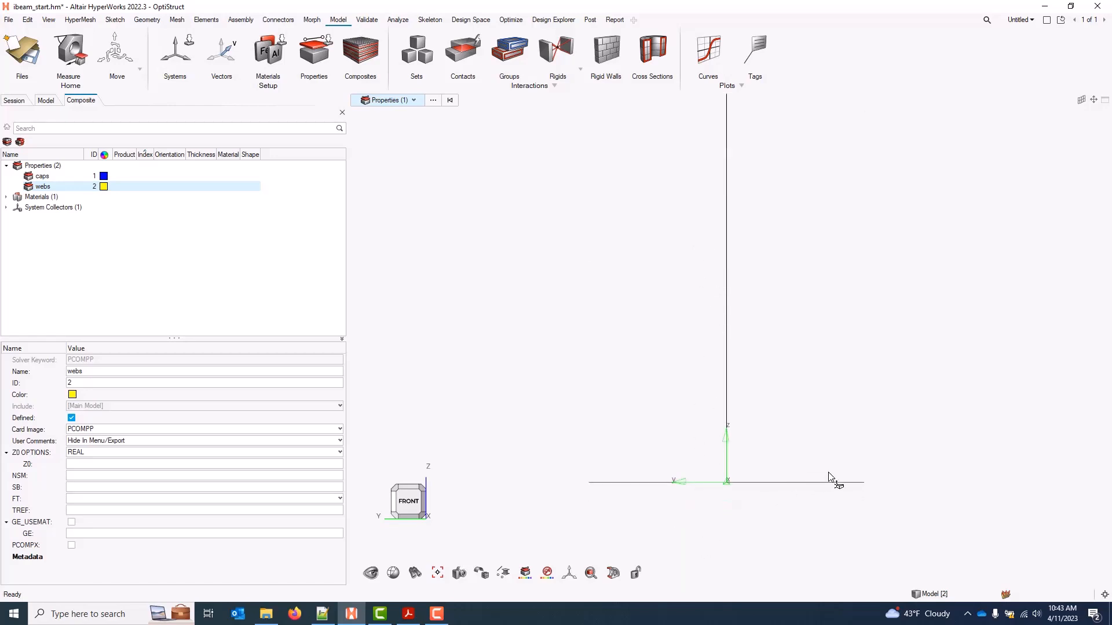
pyautogui.keyDown('ctrl'); pyautogui.moveTo(834, 479); pyautogui.dragTo(805, 489); pyautogui.keyUp('ctrl')
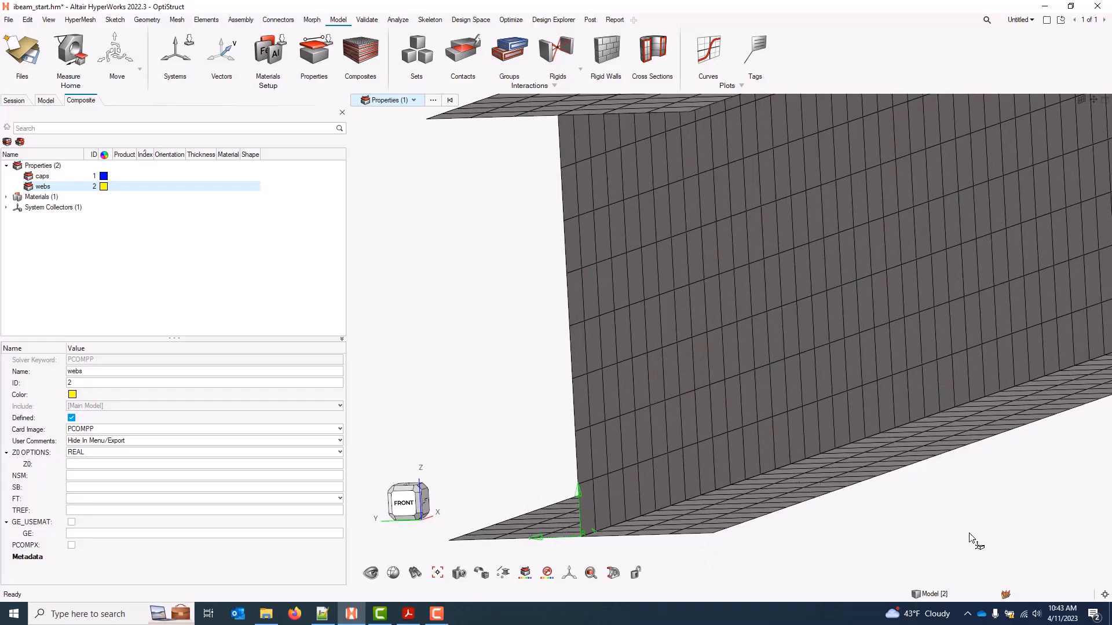
pyautogui.click(968, 511)
pyautogui.press('f')
pyautogui.click(423, 492)
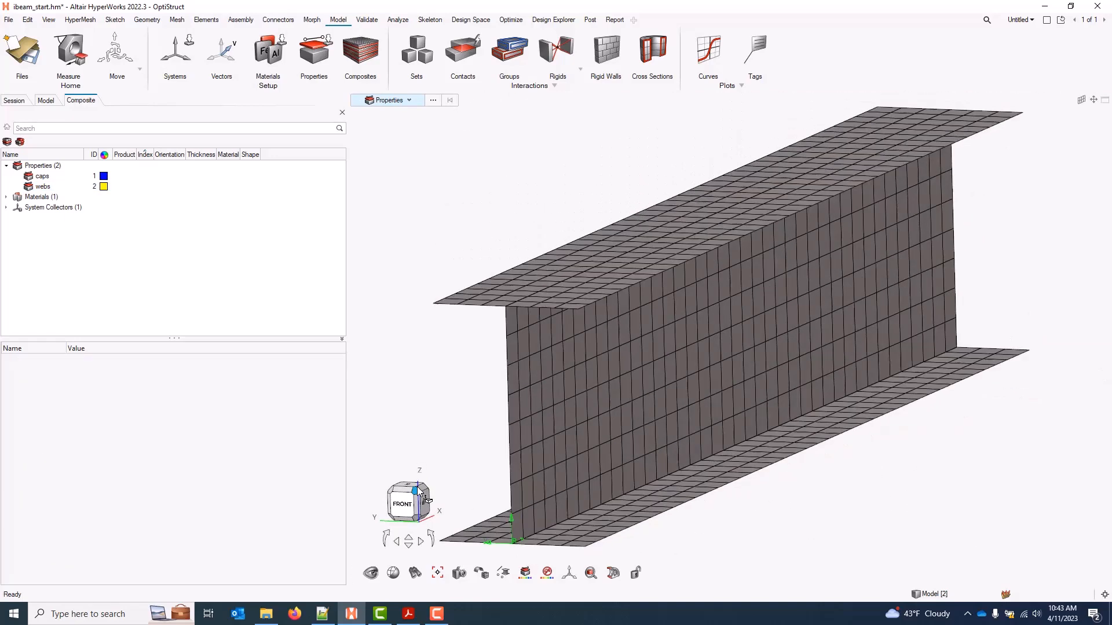
# Assign the caps property to the top and bottom flange elements
pyautogui.click(49, 179)
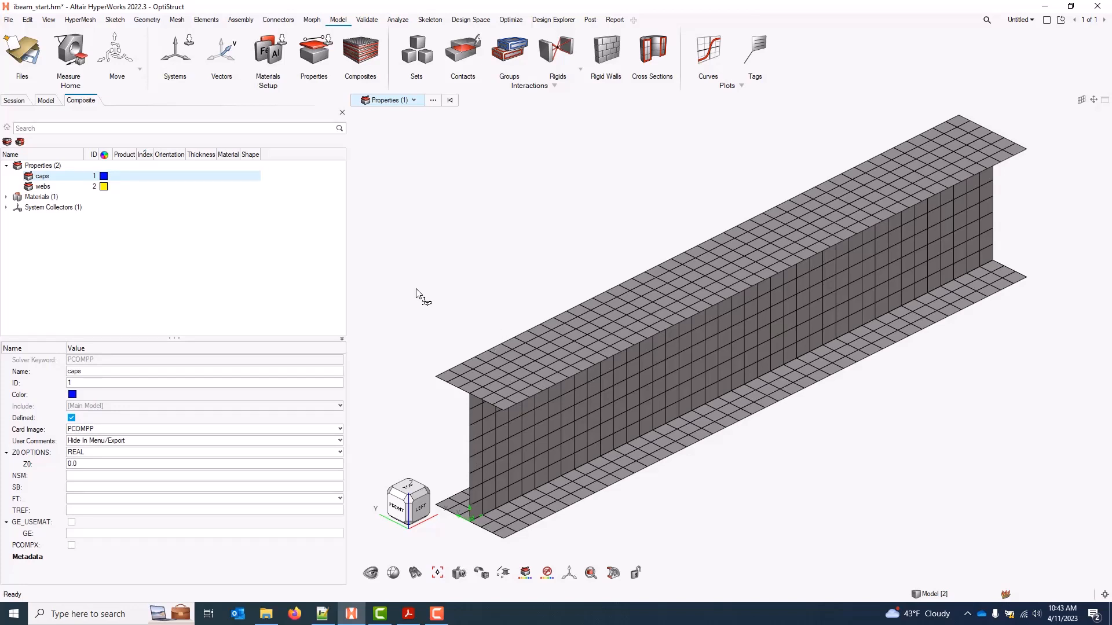
pyautogui.click(54, 187)
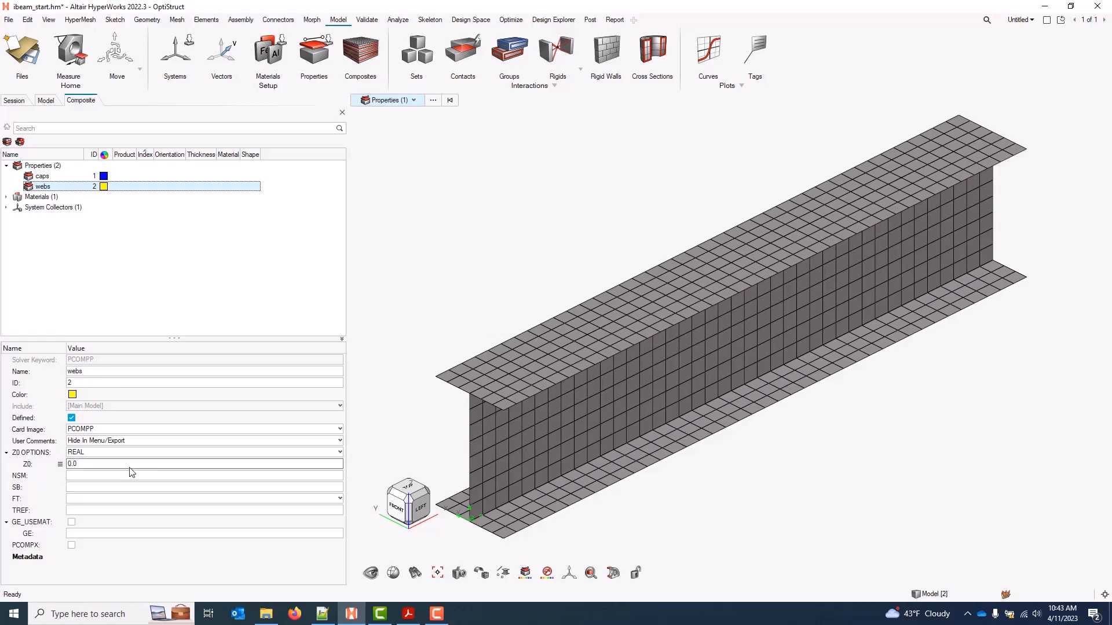
pyautogui.click(46, 176)
pyautogui.rightClick(51, 179)
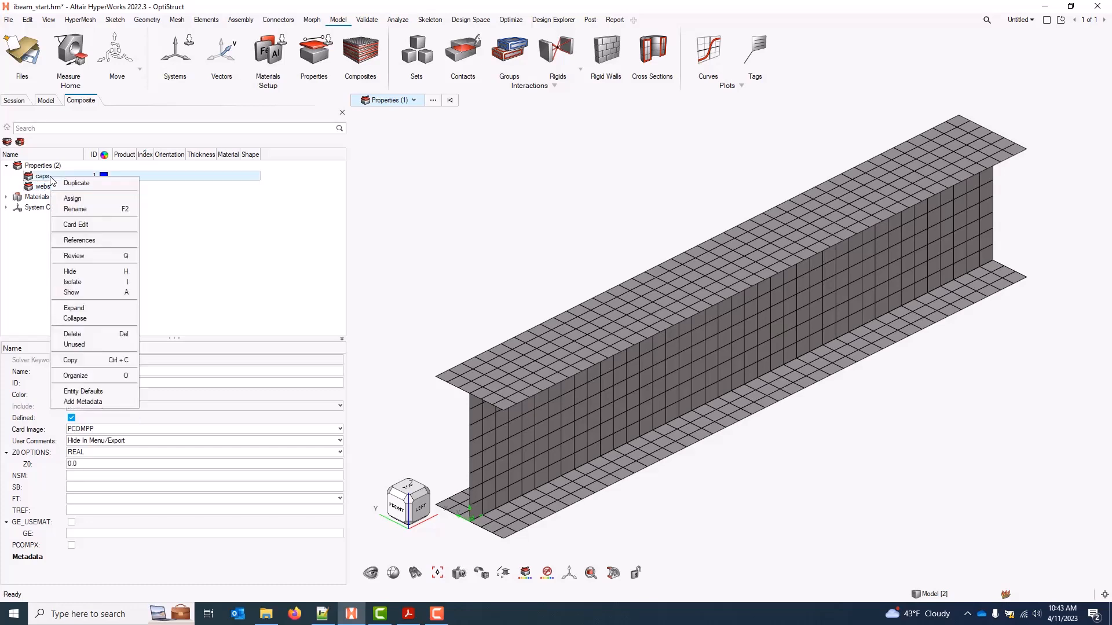
pyautogui.click(78, 199)
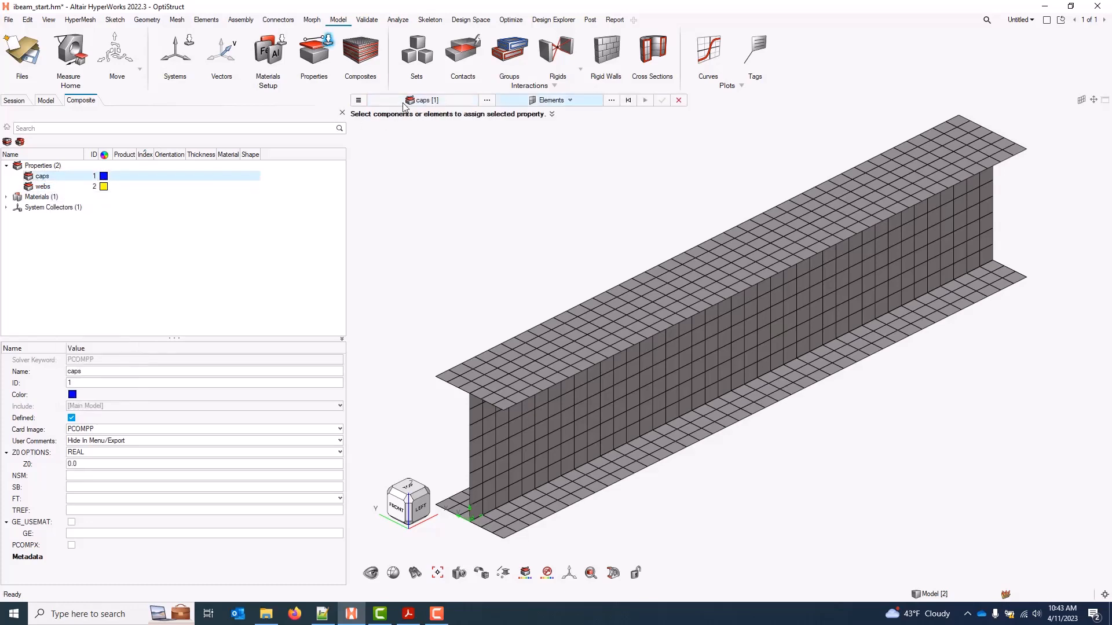
pyautogui.click(554, 328)
pyautogui.click(567, 352)
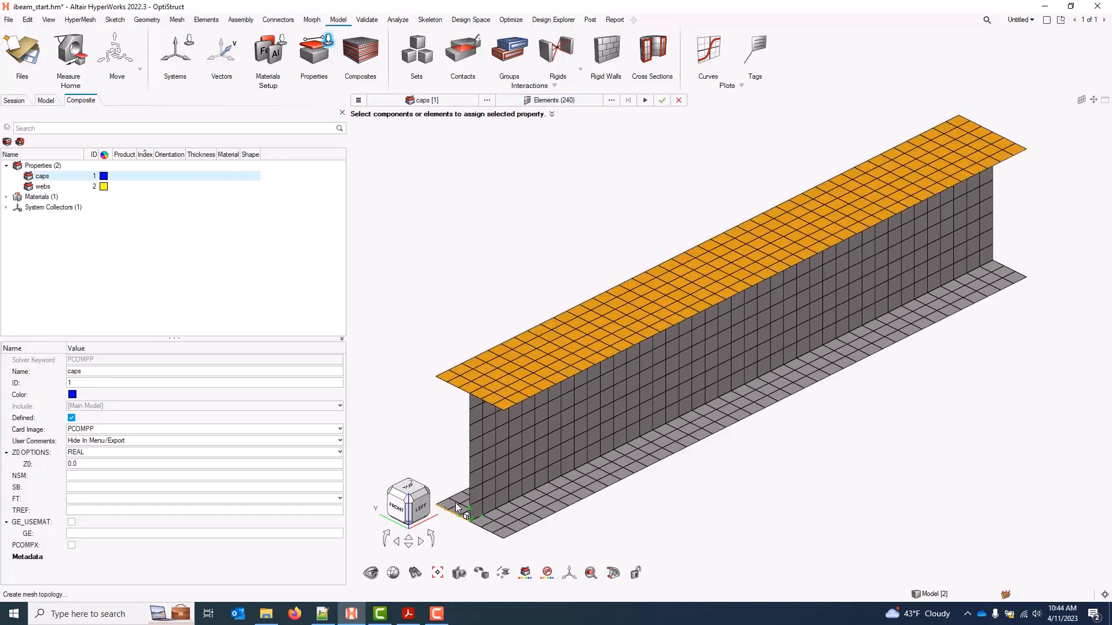
pyautogui.click(514, 519)
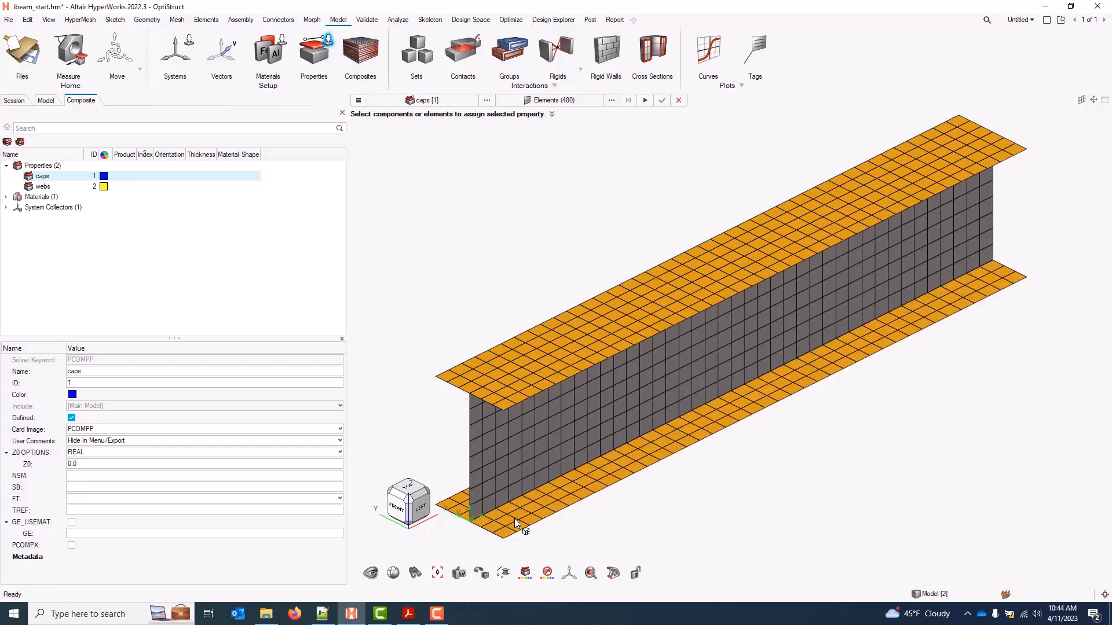
pyautogui.click(661, 100)
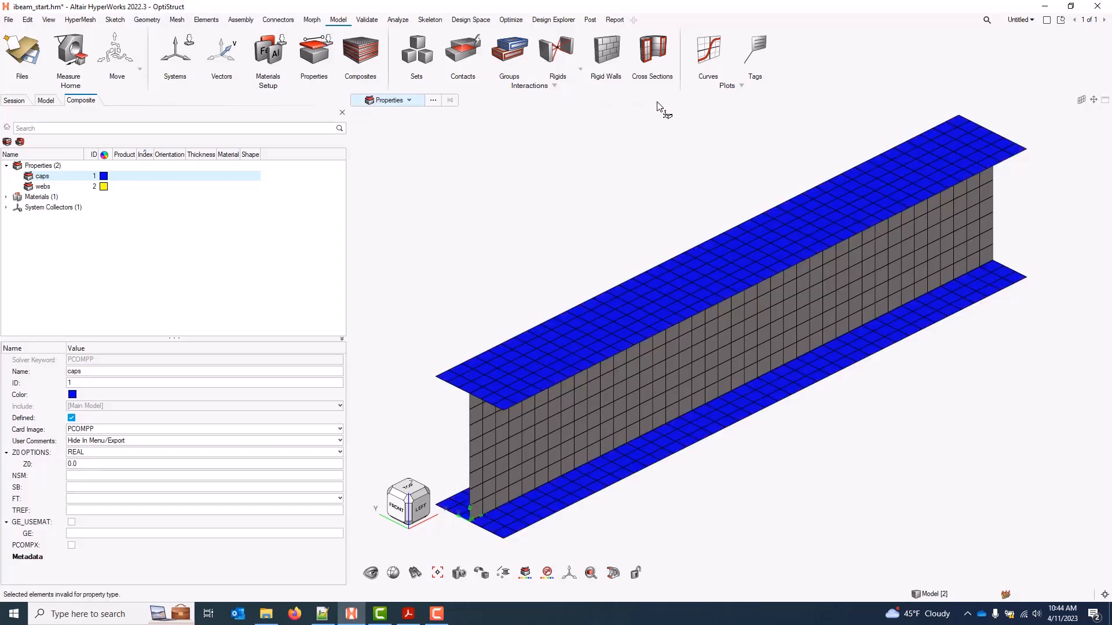
# Assign the webs property to the vertical web elements
pyautogui.click(46, 186)
pyautogui.rightClick(51, 186)
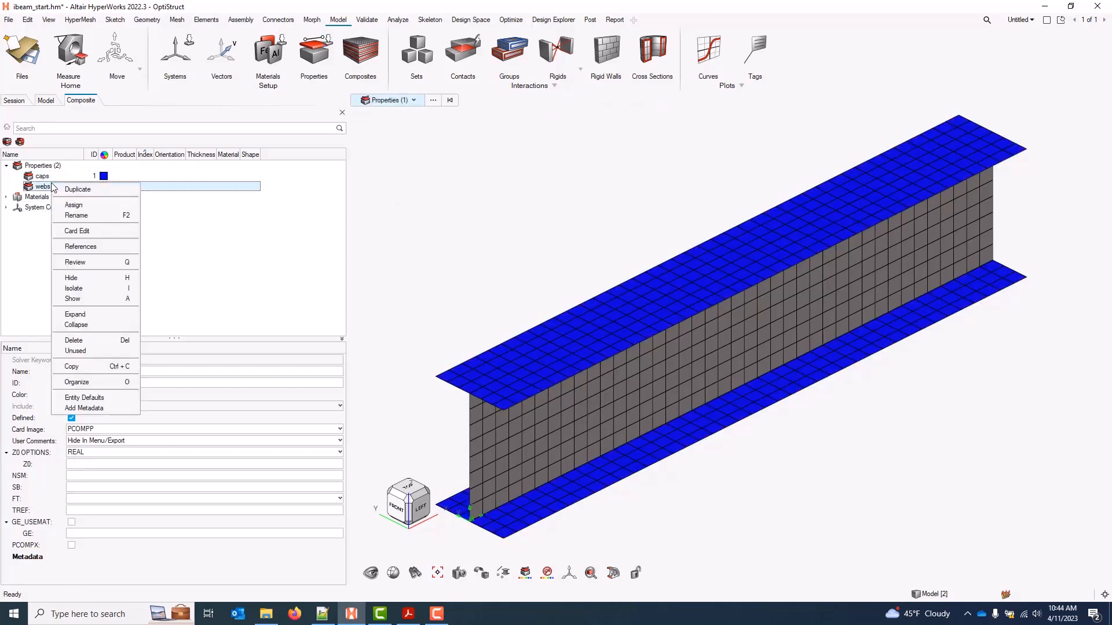
pyautogui.click(85, 205)
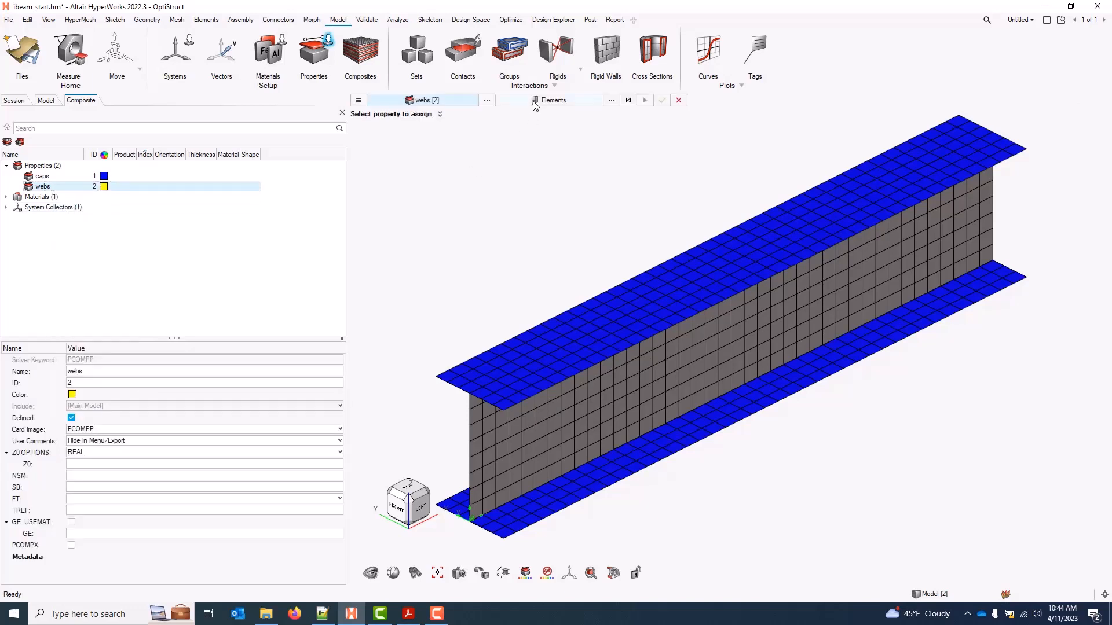
pyautogui.click(531, 103)
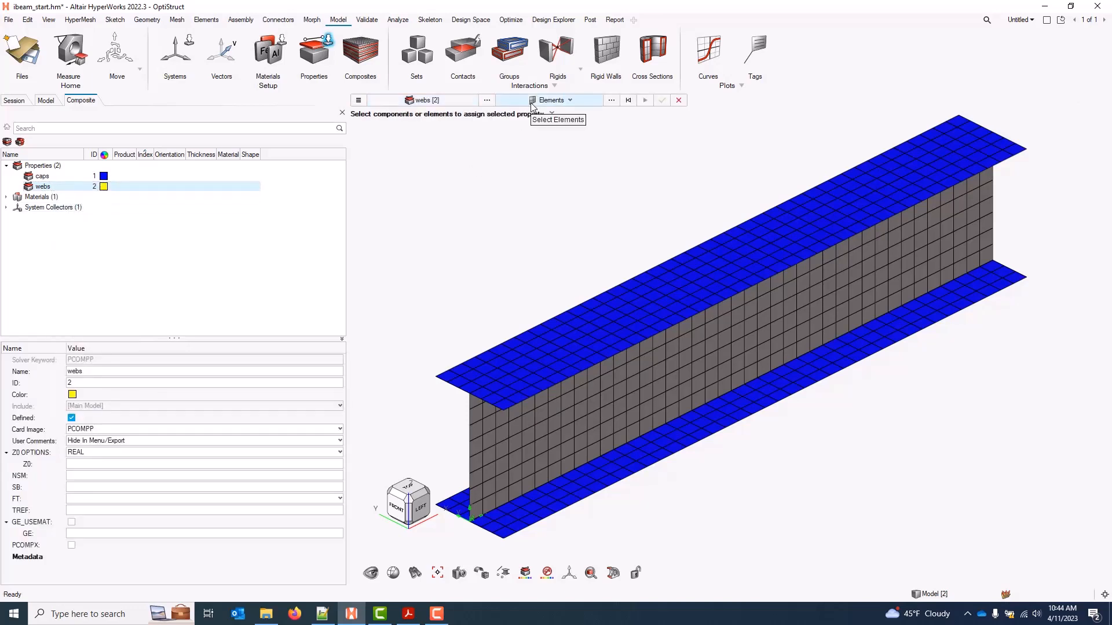
pyautogui.click(627, 402)
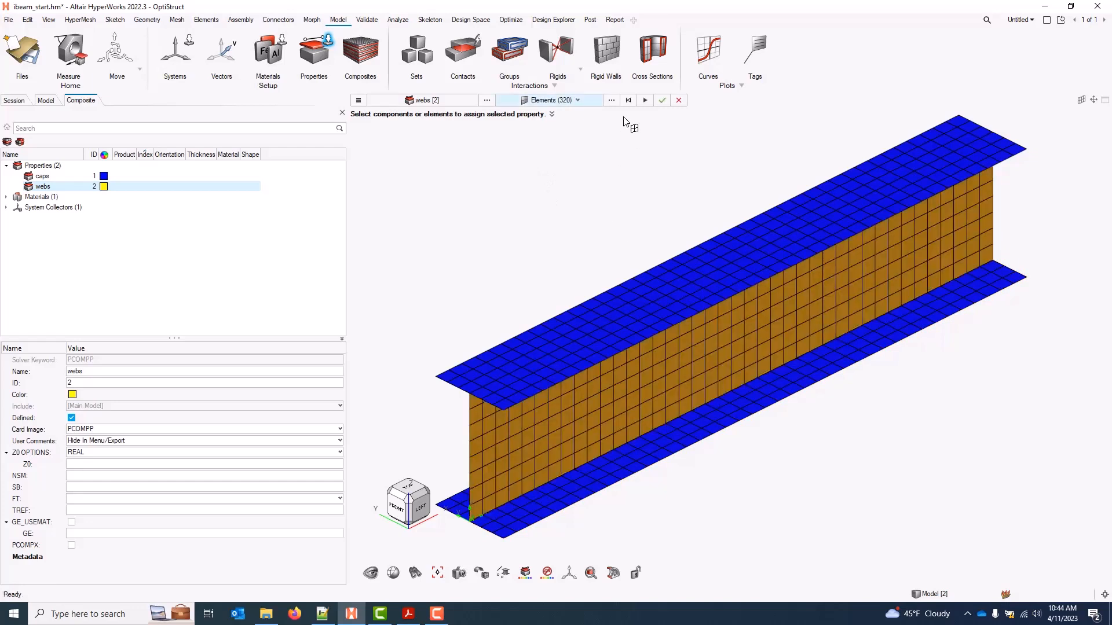
pyautogui.click(661, 100)
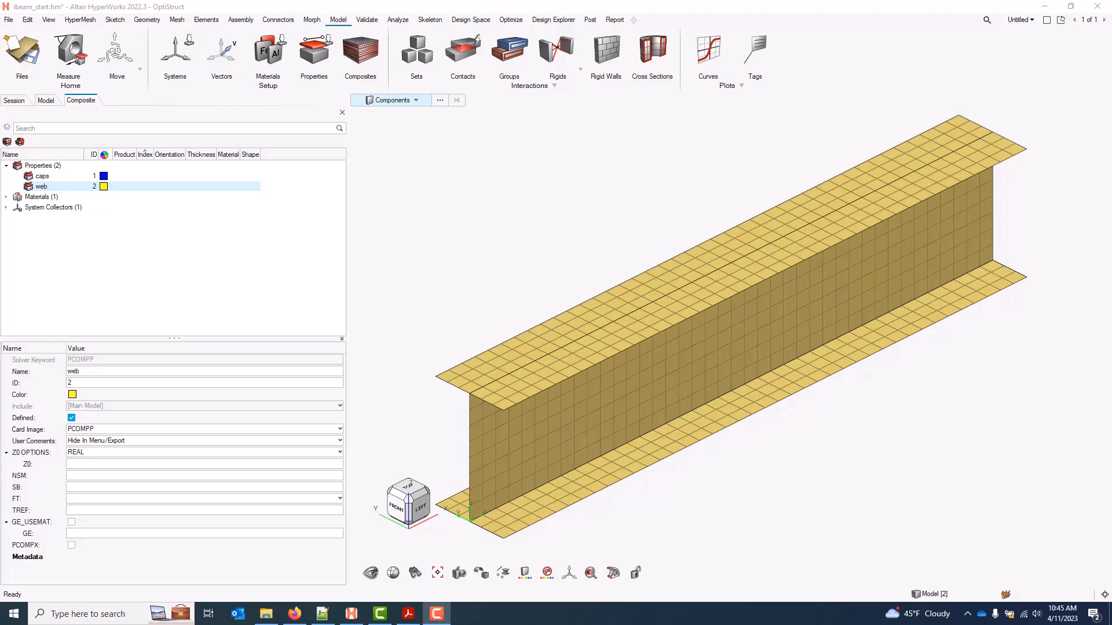
# Display element normal vectors on all 800 I-beam elements
pyautogui.rightClick(161, 237)
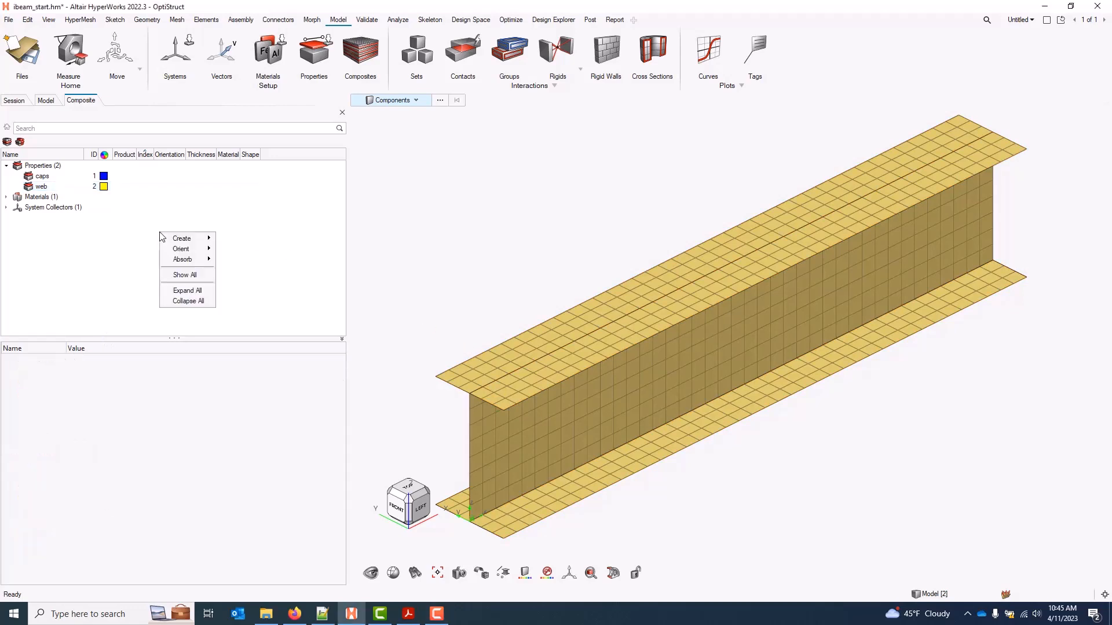
pyautogui.moveTo(183, 253)
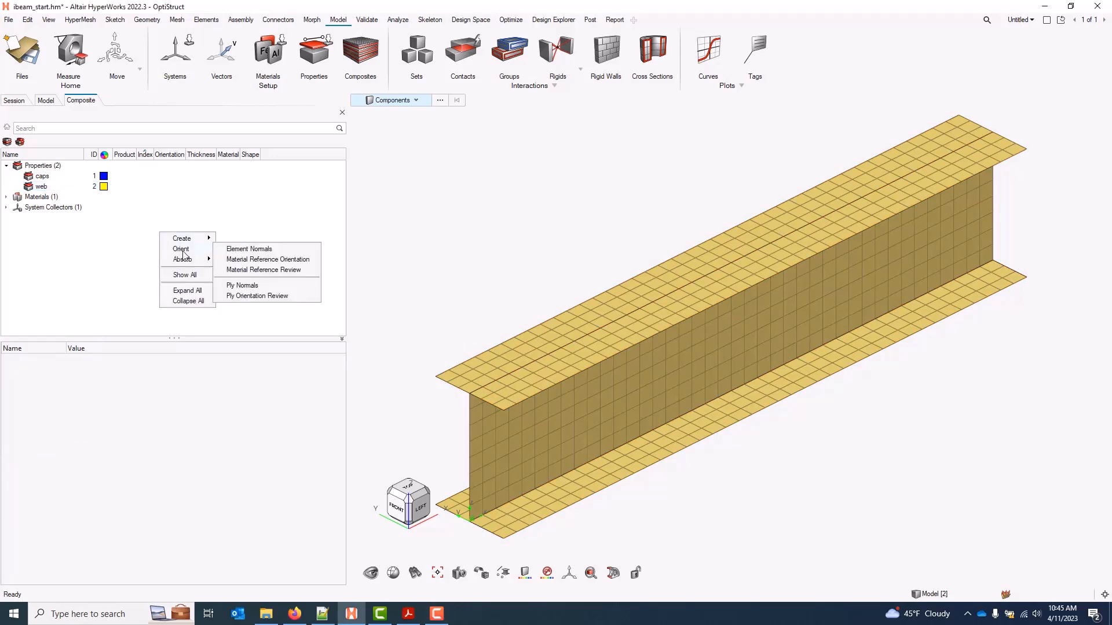
pyautogui.click(269, 249)
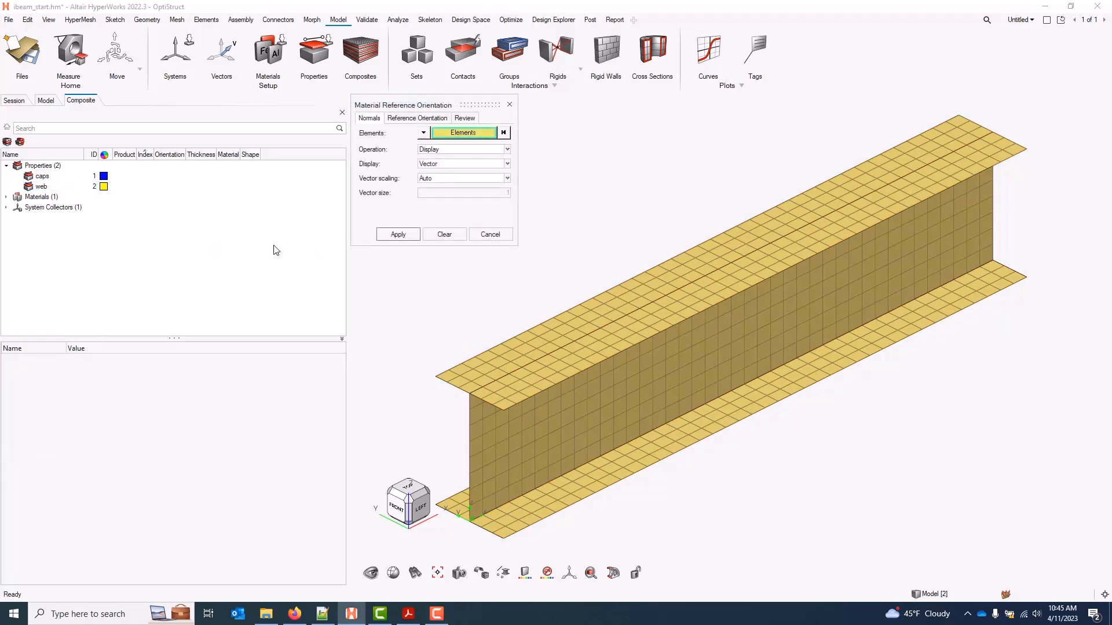
pyautogui.click(470, 133)
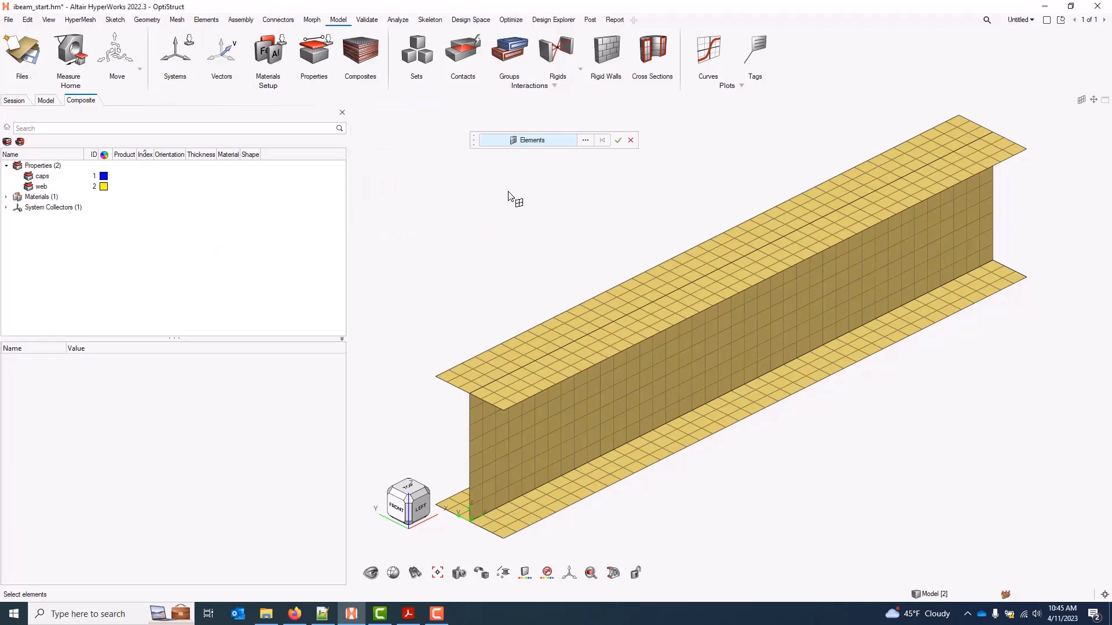
pyautogui.scroll(-5, 498, 193)
pyautogui.moveTo(434, 187); pyautogui.dragTo(785, 441)
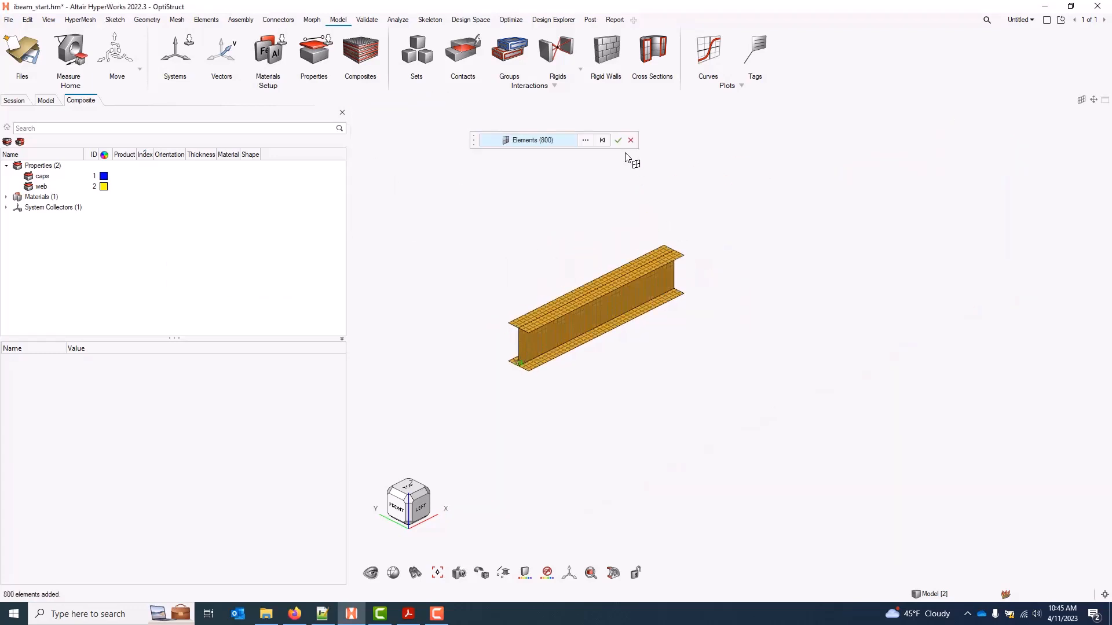
pyautogui.click(617, 141)
pyautogui.click(416, 233)
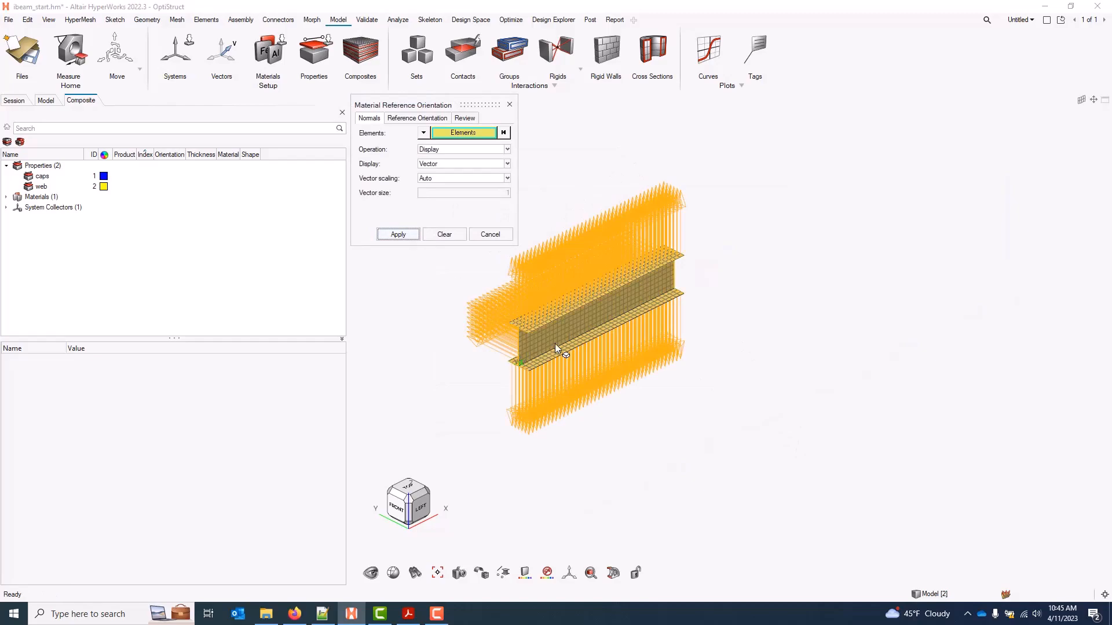
# Orbit, pan and zoom the beam to inspect the normal directions from several angles
pyautogui.scroll(5, 523, 338)
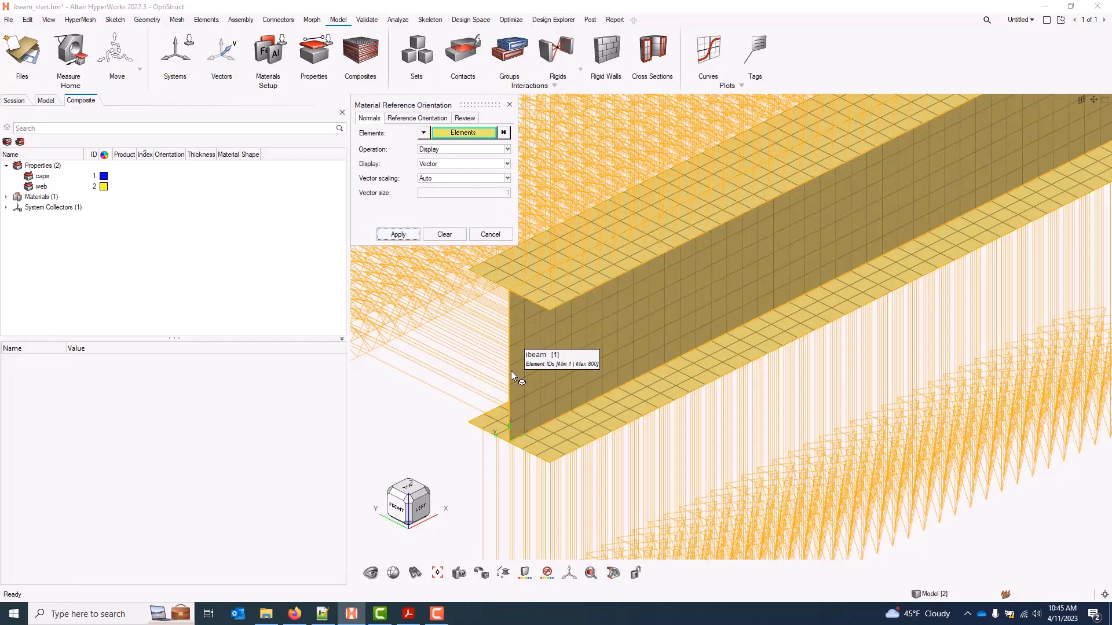
pyautogui.moveTo(521, 448); pyautogui.dragTo(632, 501, button='middle')
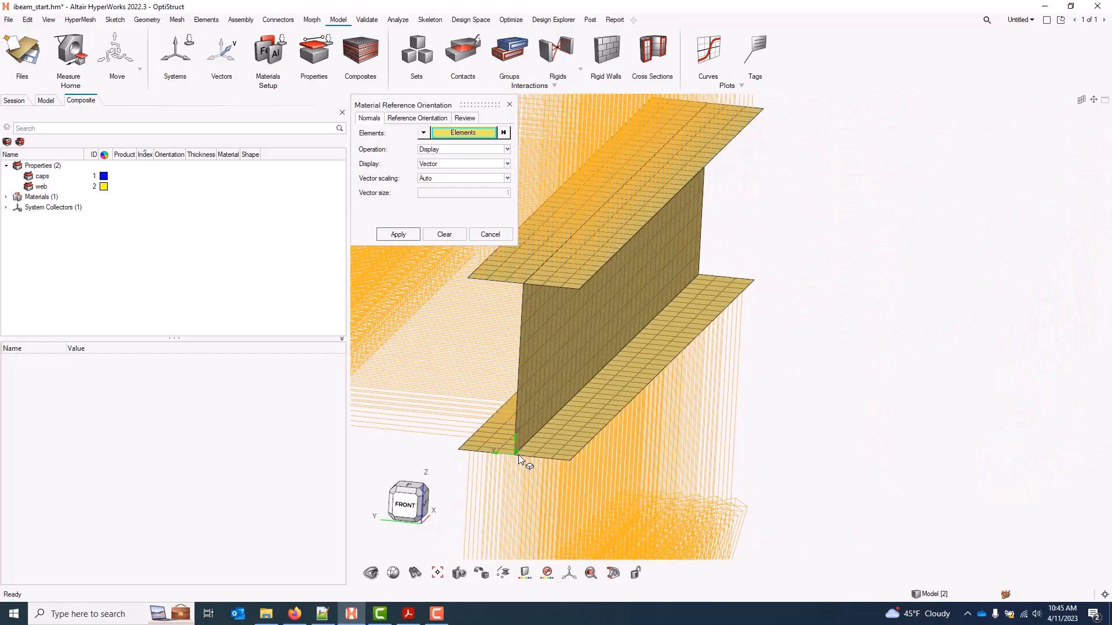
pyautogui.moveTo(519, 456); pyautogui.dragTo(529, 449, button='middle')
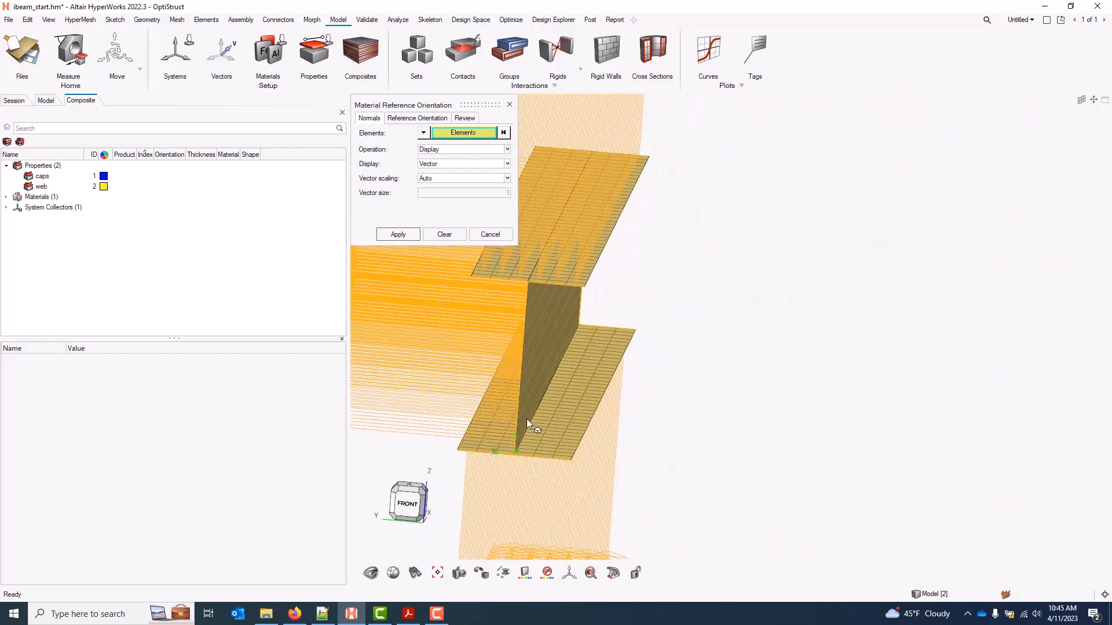
pyautogui.moveTo(537, 491); pyautogui.dragTo(551, 493, button='middle')
pyautogui.moveTo(526, 486); pyautogui.dragTo(619, 462, button='right')
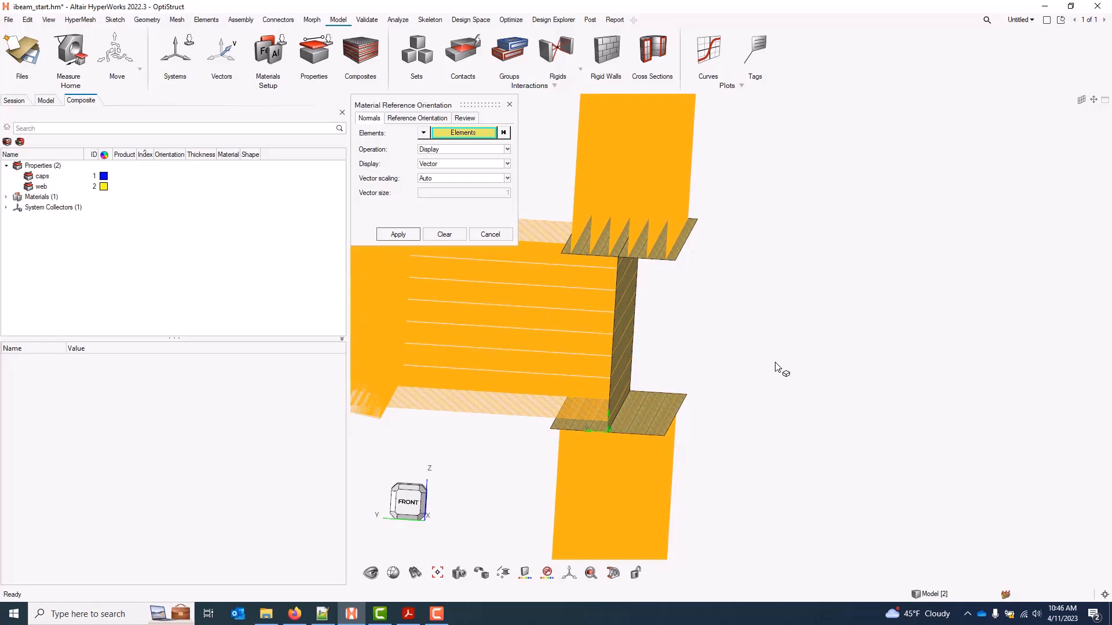
pyautogui.scroll(-5, 728, 382)
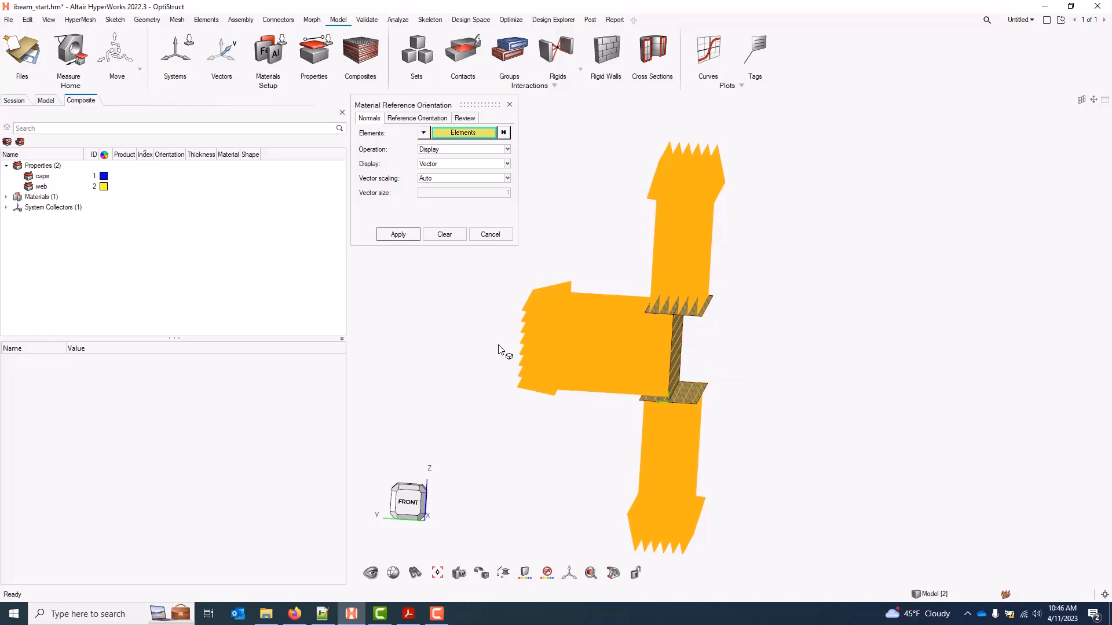
# Clear the normal vectors and select all I-beam elements for material reference orientation
pyautogui.click(457, 236)
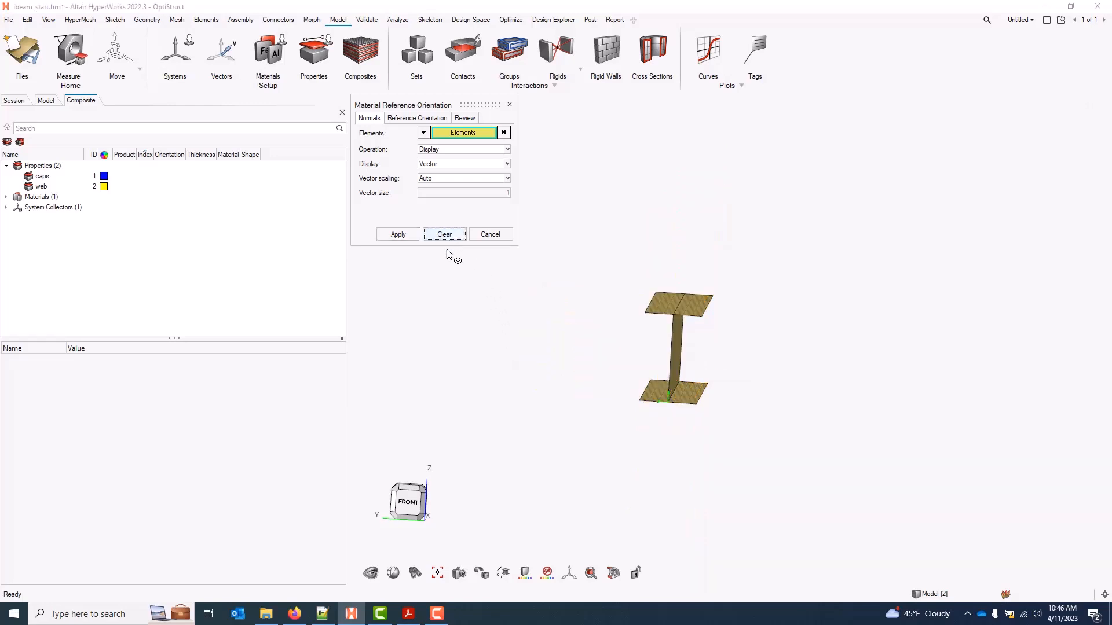
pyautogui.keyDown('ctrl'); pyautogui.moveTo(653, 340); pyautogui.dragTo(627, 356); pyautogui.keyUp('ctrl')
pyautogui.keyDown('ctrl'); pyautogui.moveTo(837, 471); pyautogui.dragTo(808, 513); pyautogui.keyUp('ctrl')
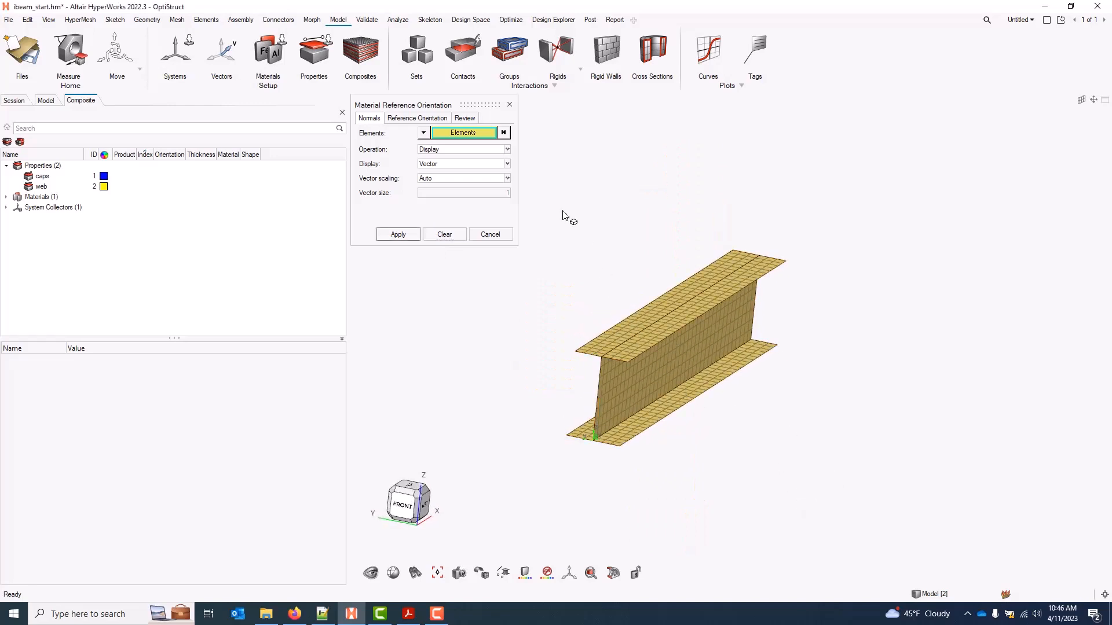
pyautogui.click(430, 117)
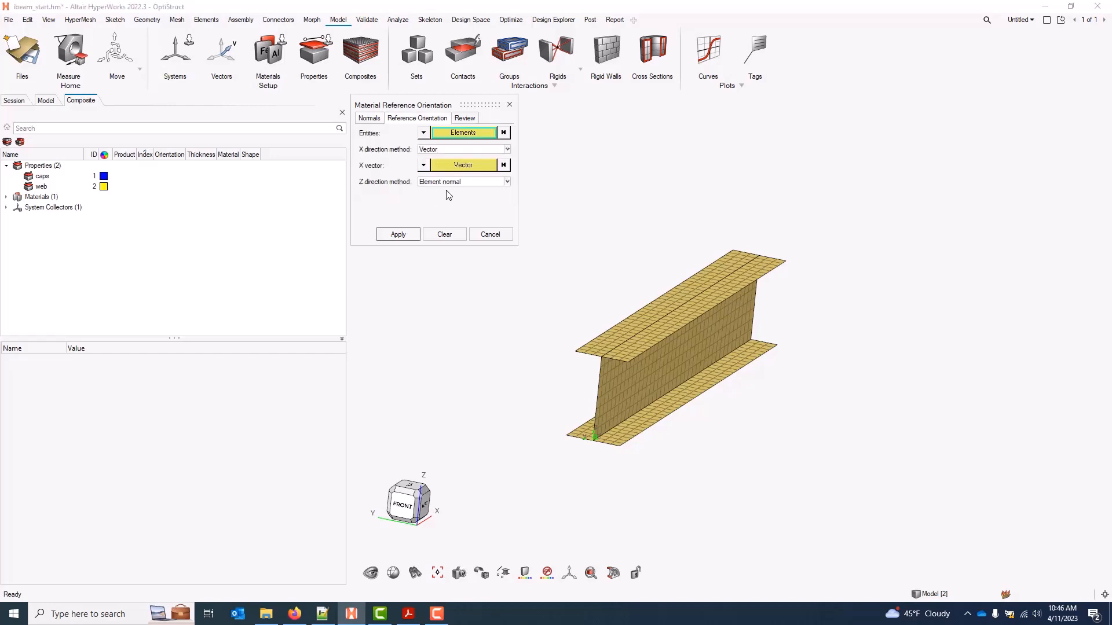
pyautogui.click(463, 134)
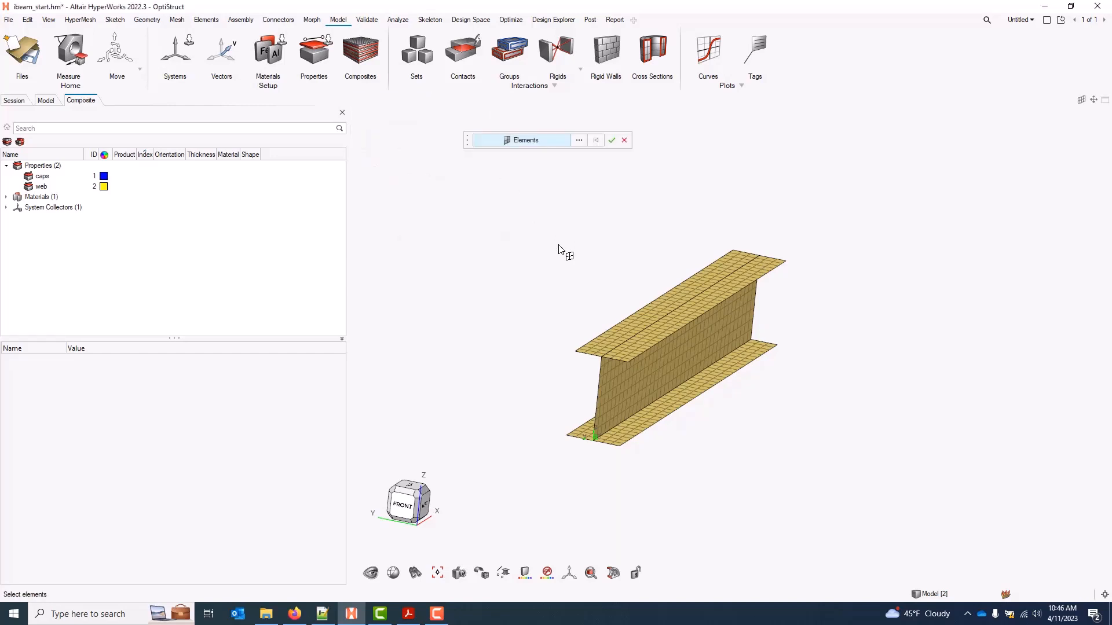
pyautogui.moveTo(481, 189); pyautogui.dragTo(886, 489)
pyautogui.click(611, 140)
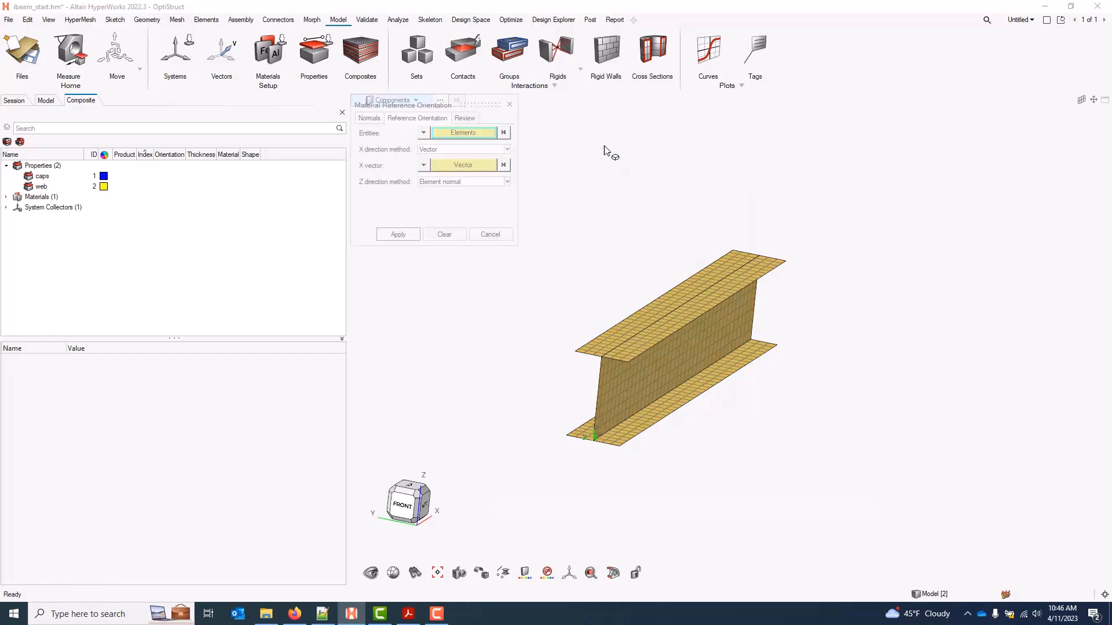
# Orient all elements' X direction to the corner coordinate system, then show the 'I Beam Example Model' slide
pyautogui.click(471, 150)
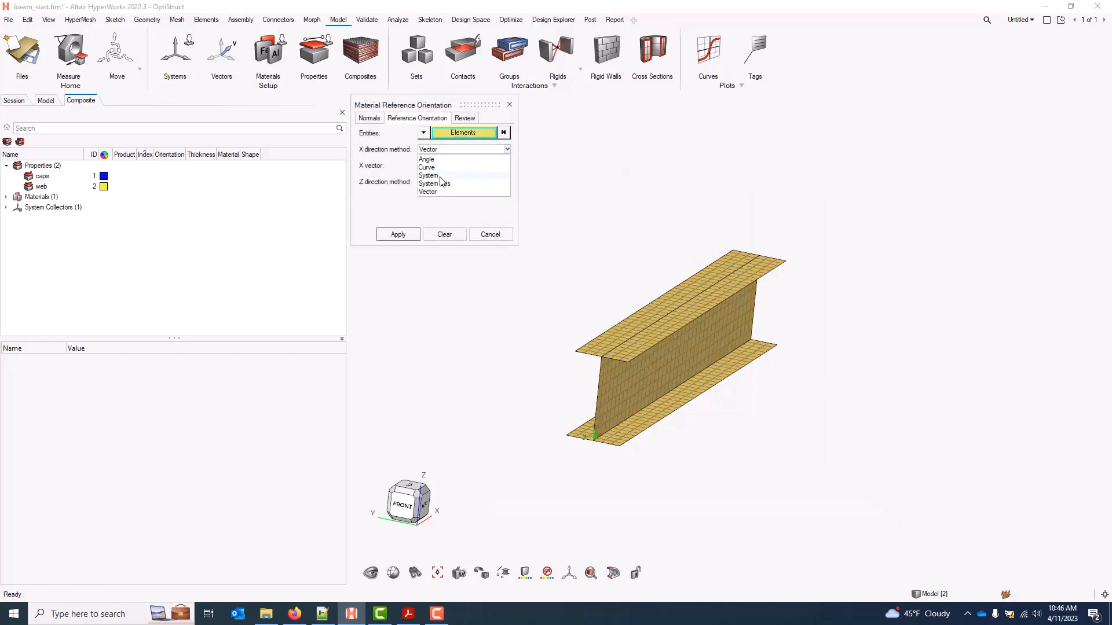
pyautogui.click(438, 175)
pyautogui.click(463, 166)
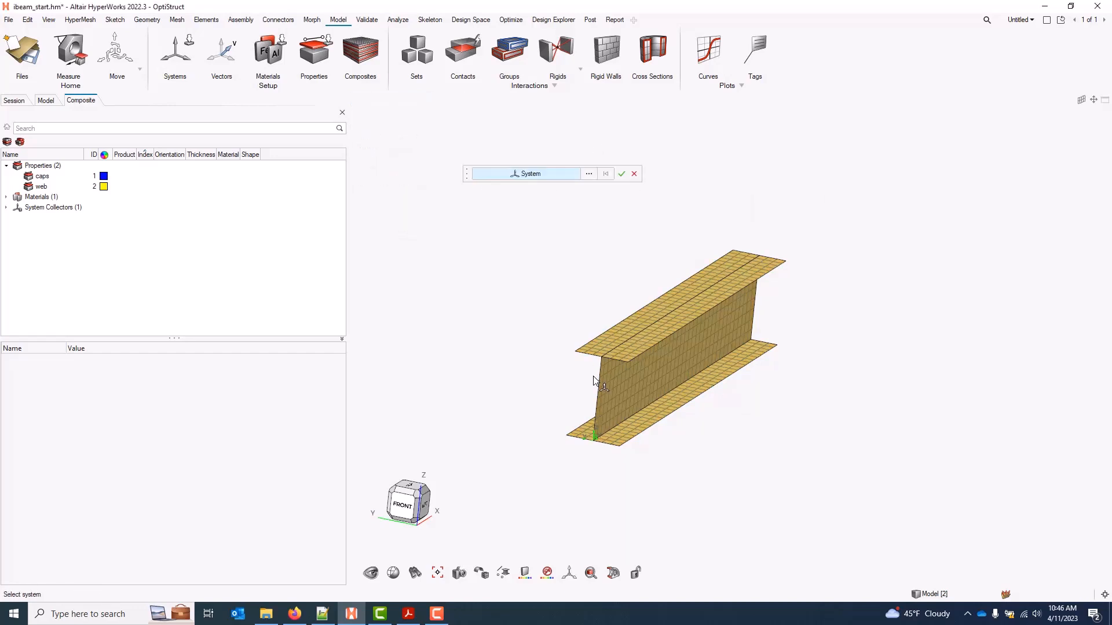
pyautogui.scroll(5, 557, 435)
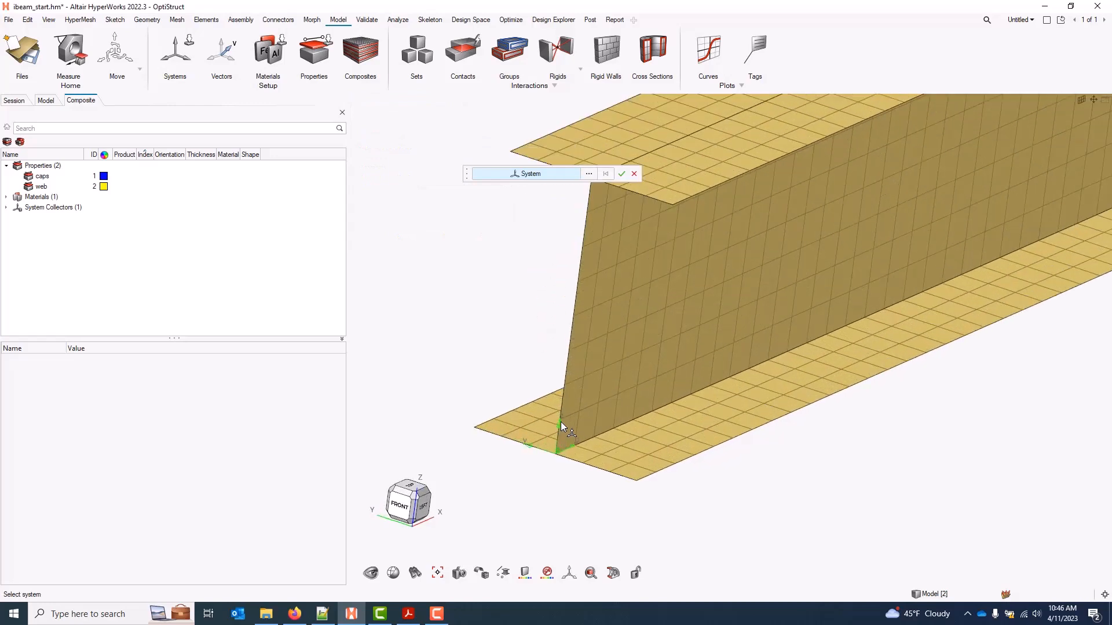
pyautogui.click(553, 428)
pyautogui.click(621, 174)
pyautogui.click(407, 235)
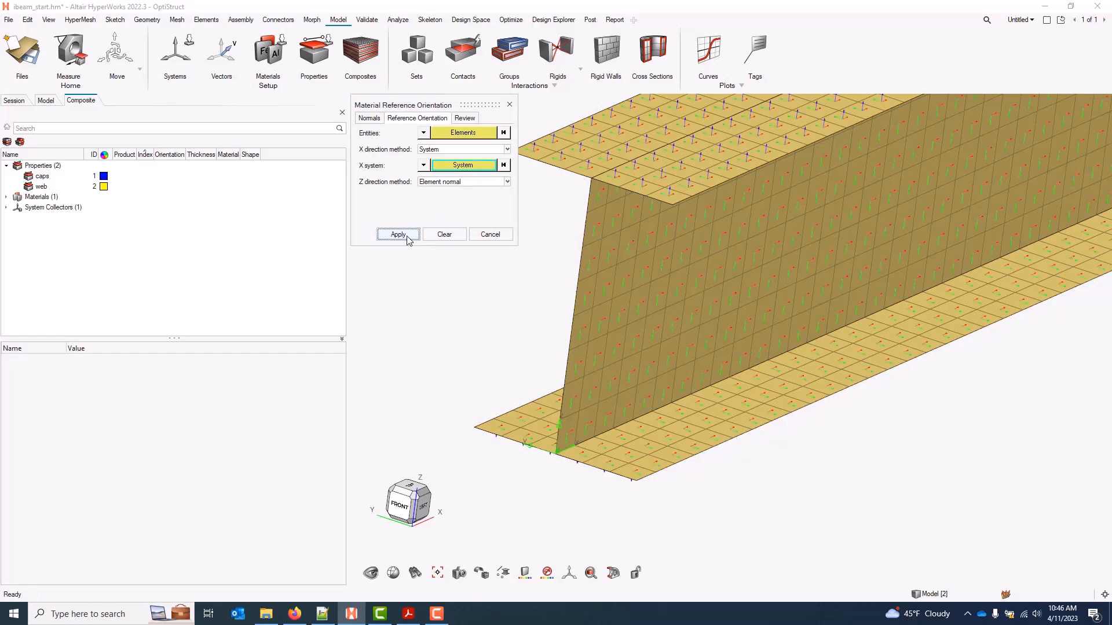
pyautogui.scroll(-8, 689, 347)
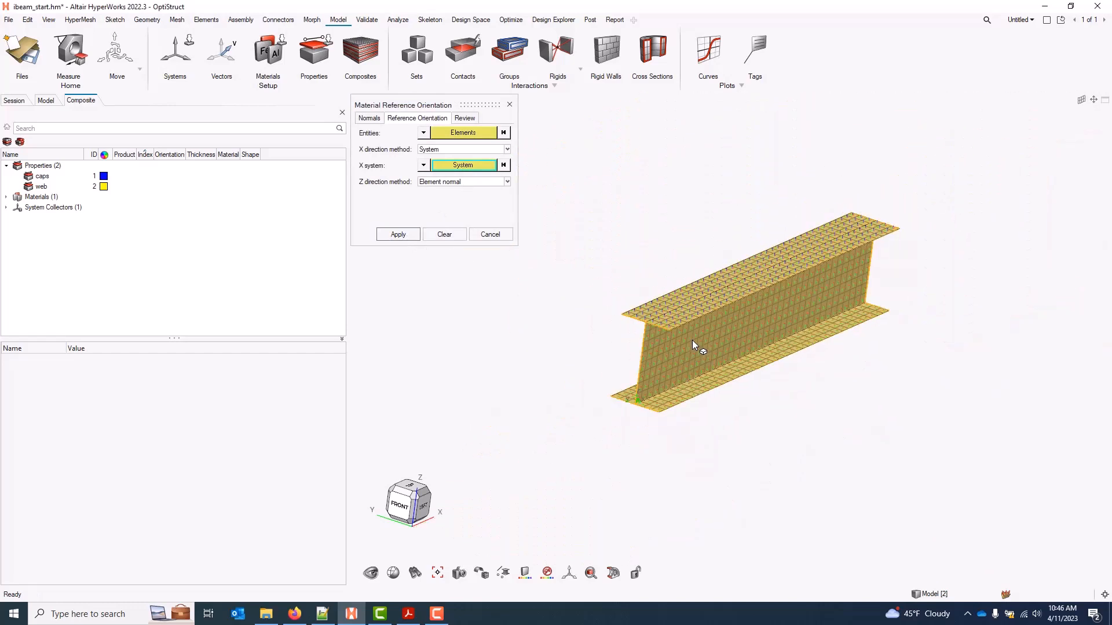
pyautogui.moveTo(870, 257); pyautogui.dragTo(861, 258, button='middle')
pyautogui.scroll(2, 866, 308)
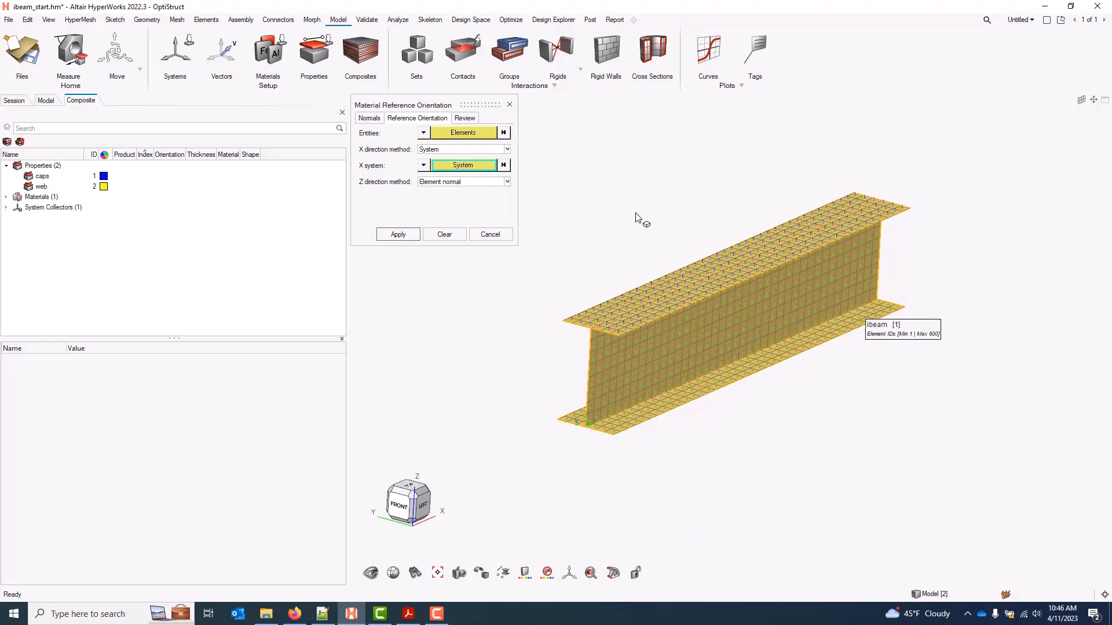
pyautogui.click(509, 104)
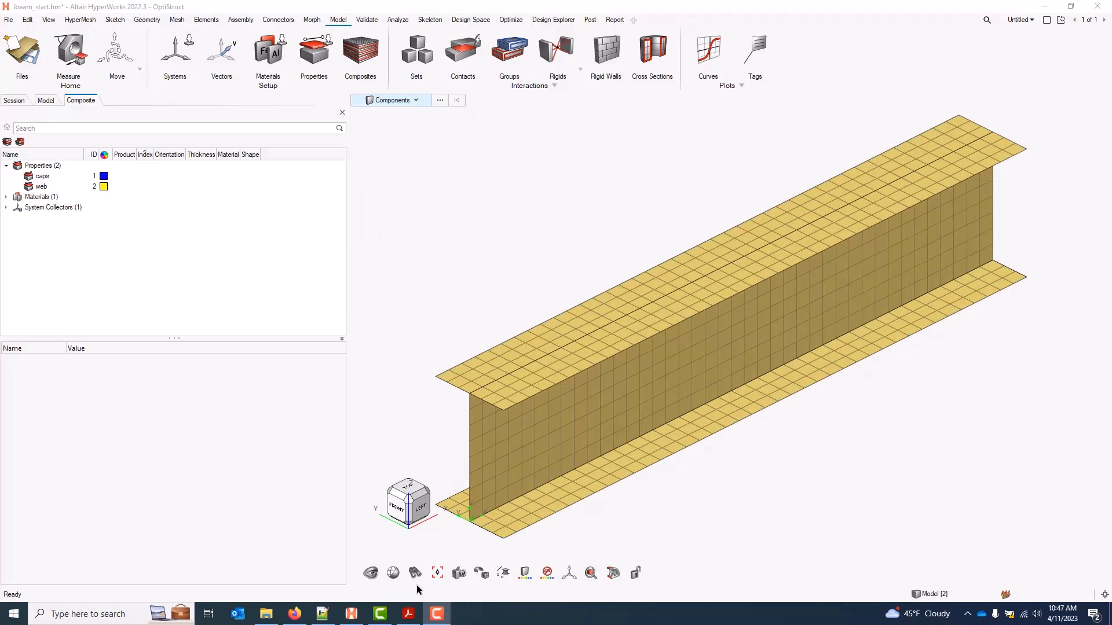
pyautogui.click(408, 613)
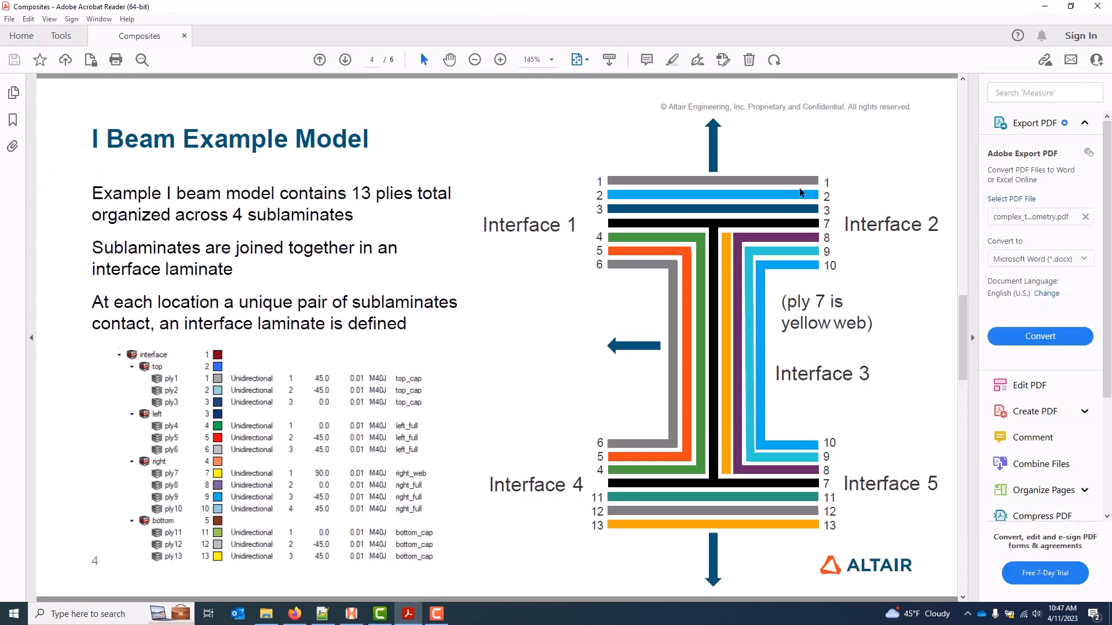
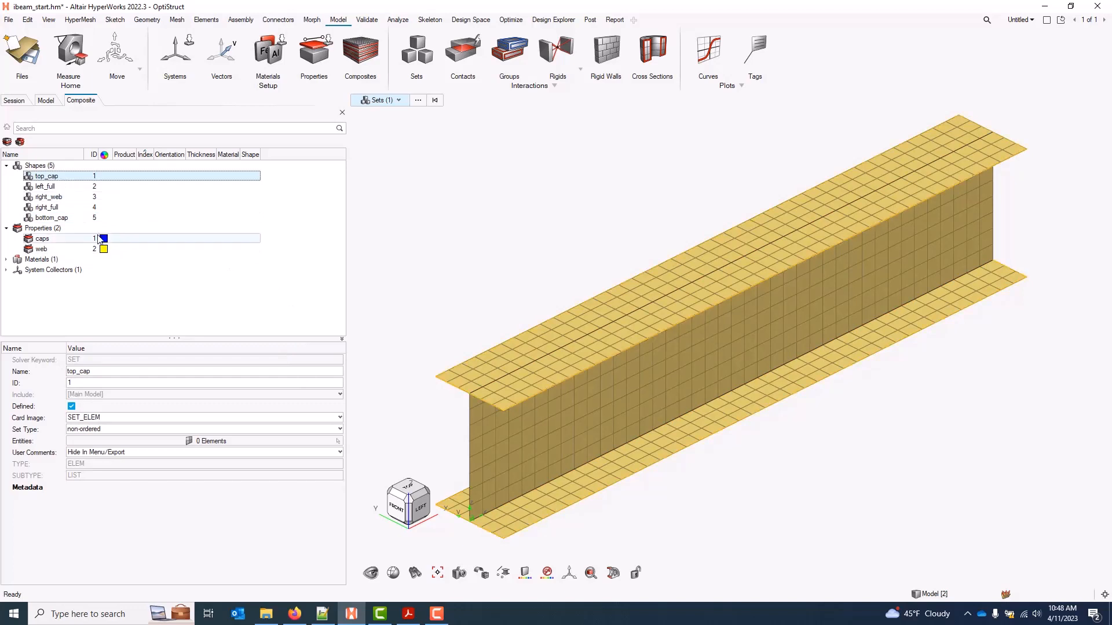
# Fill top_cap with both halves of the top flange, 240 elements
pyautogui.click(218, 441)
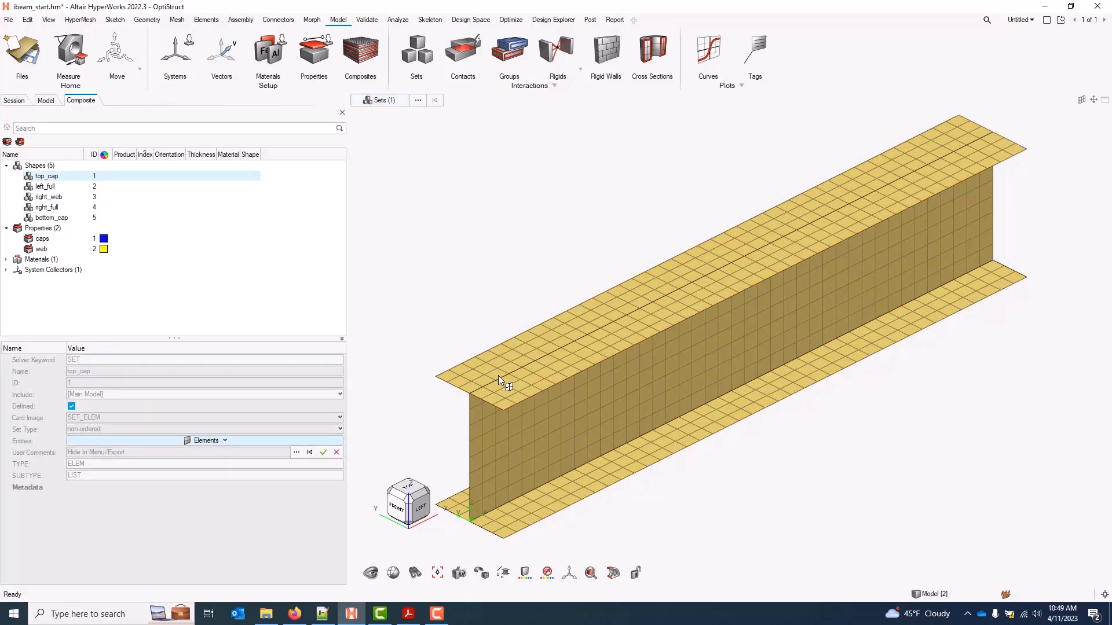
pyautogui.press('ctrl')
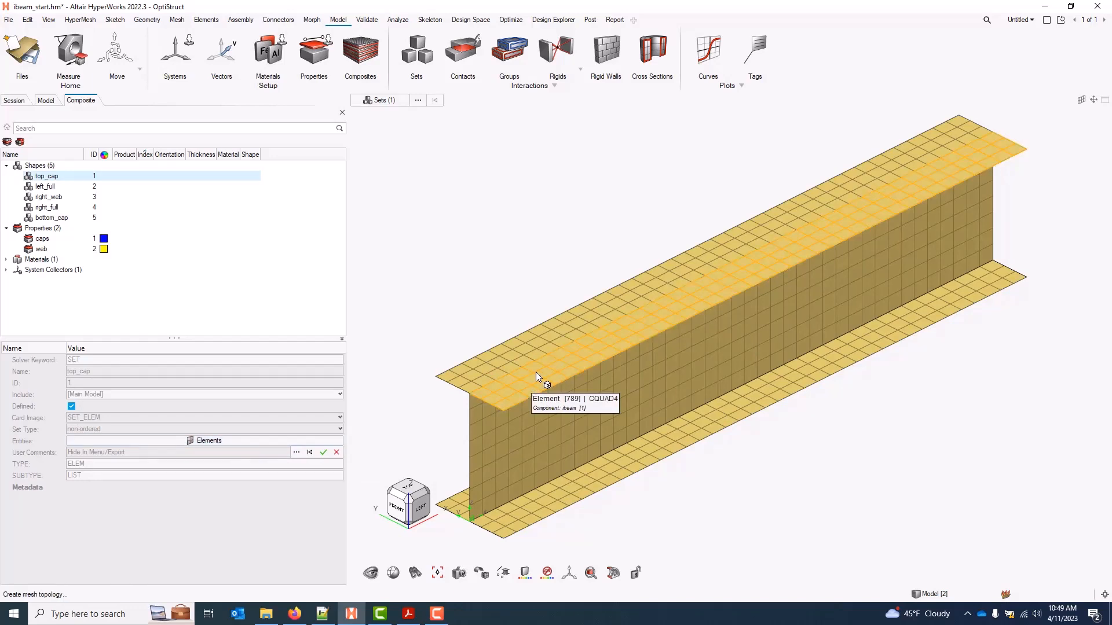
pyautogui.click(540, 375)
pyautogui.click(494, 357)
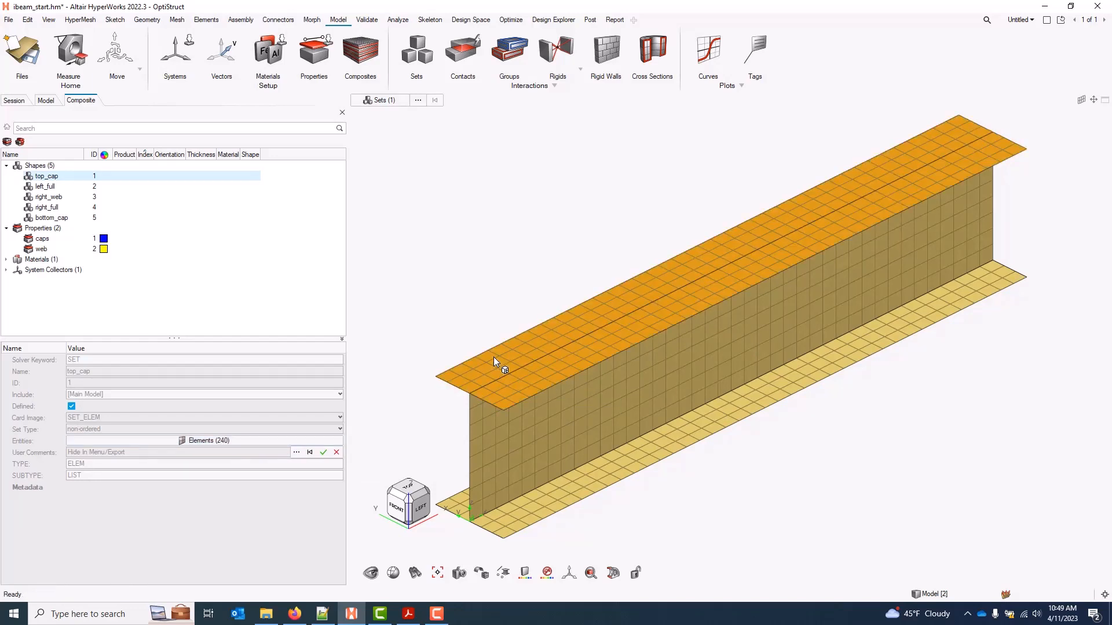
pyautogui.click(323, 453)
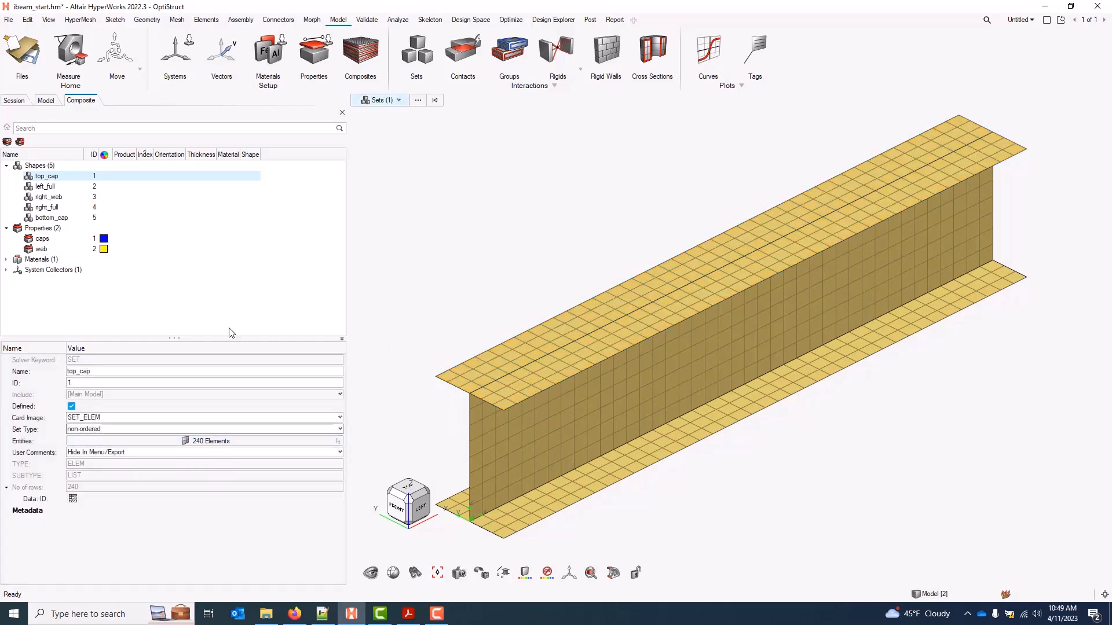
# Fill left_full with the left top flange, web and left bottom flange, 560 elements
pyautogui.click(46, 186)
pyautogui.click(226, 441)
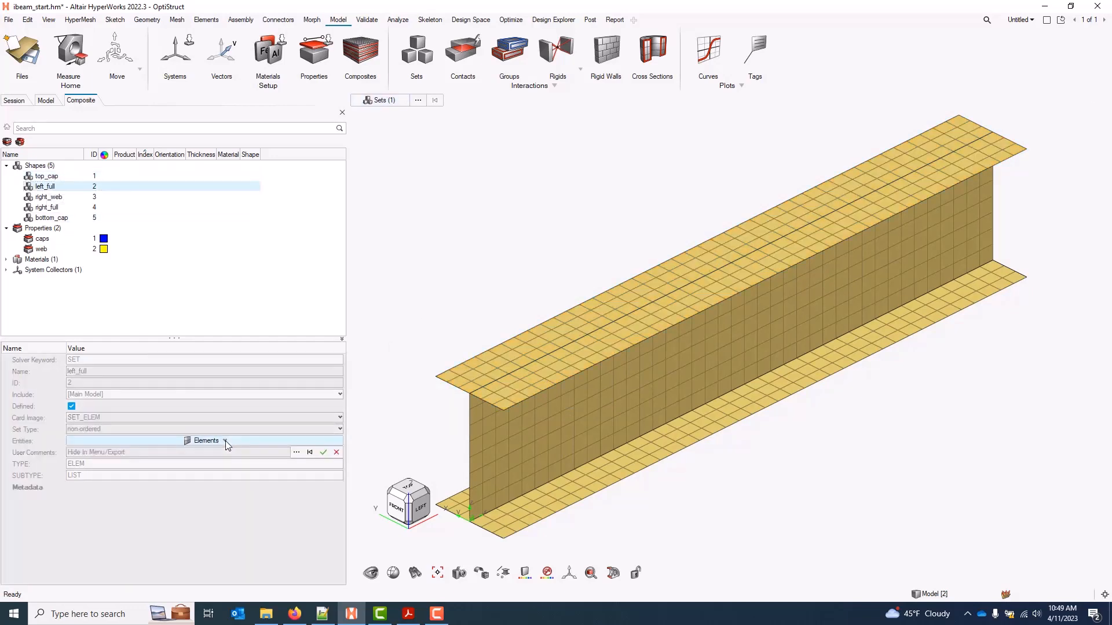
pyautogui.click(510, 354)
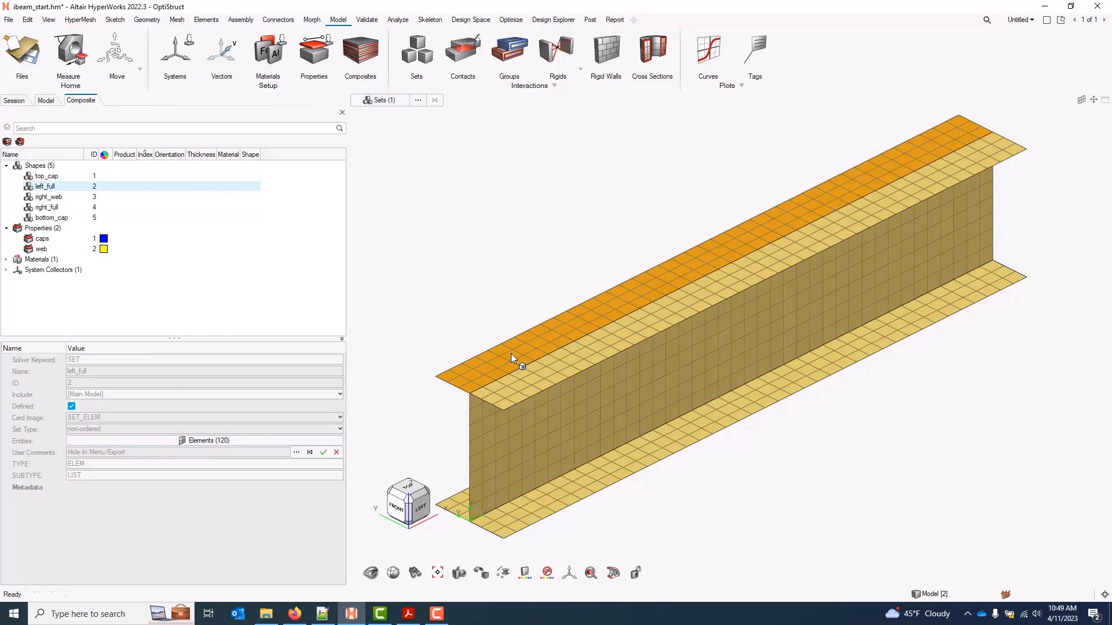
pyautogui.click(516, 423)
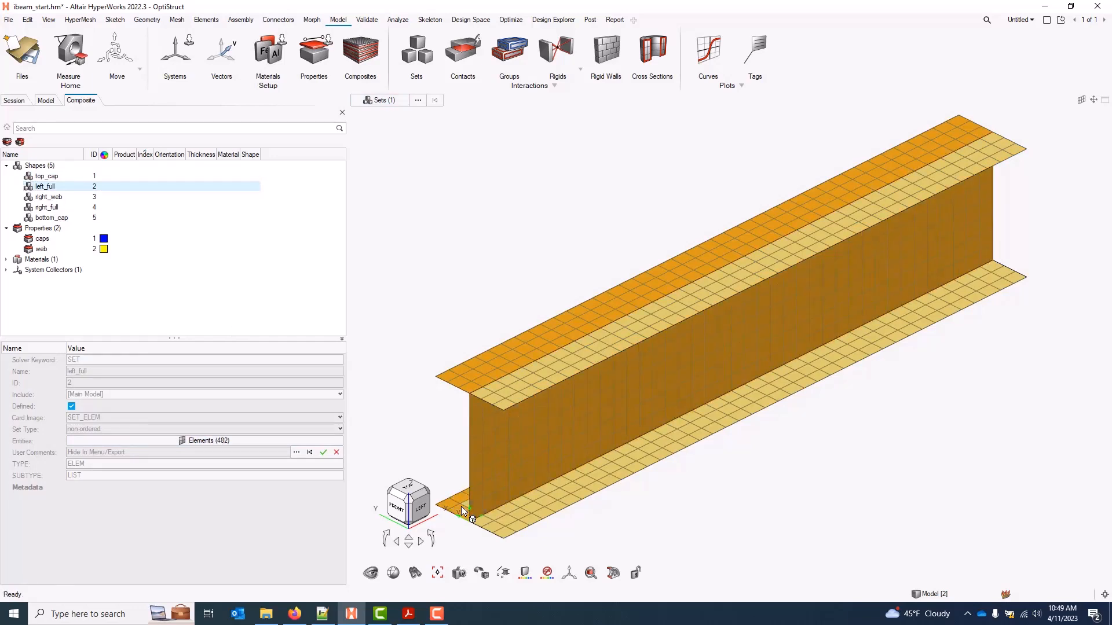
pyautogui.keyDown('ctrl'); pyautogui.moveTo(461, 506); pyautogui.dragTo(672, 486); pyautogui.keyUp('ctrl')
pyautogui.click(589, 488)
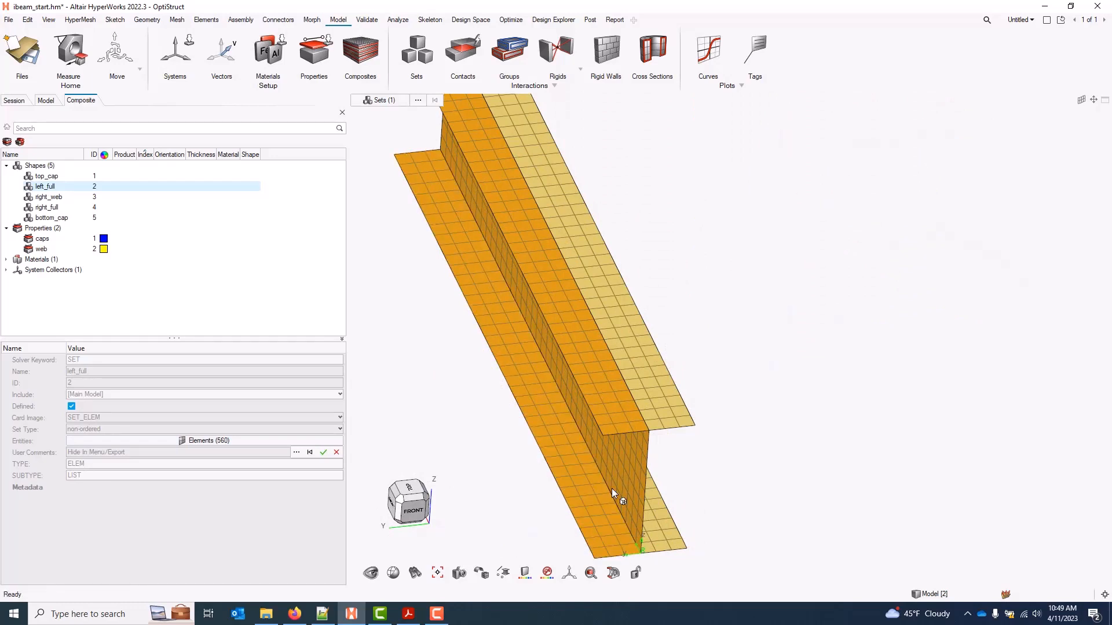
pyautogui.click(323, 454)
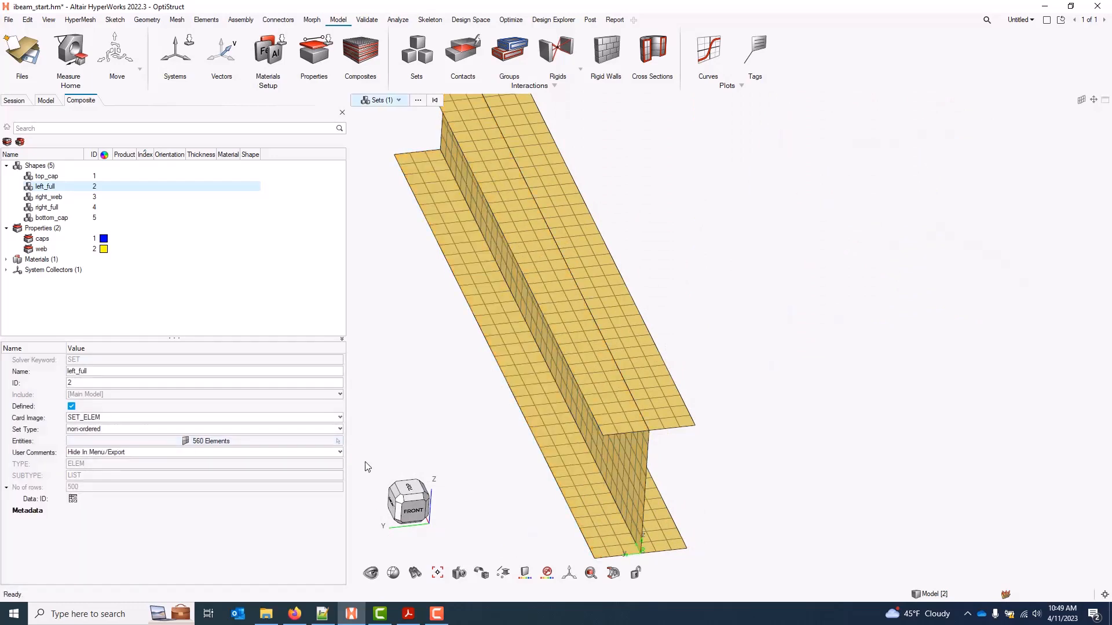
pyautogui.click(426, 501)
# Fill right_web with the 320 web elements
pyautogui.click(63, 199)
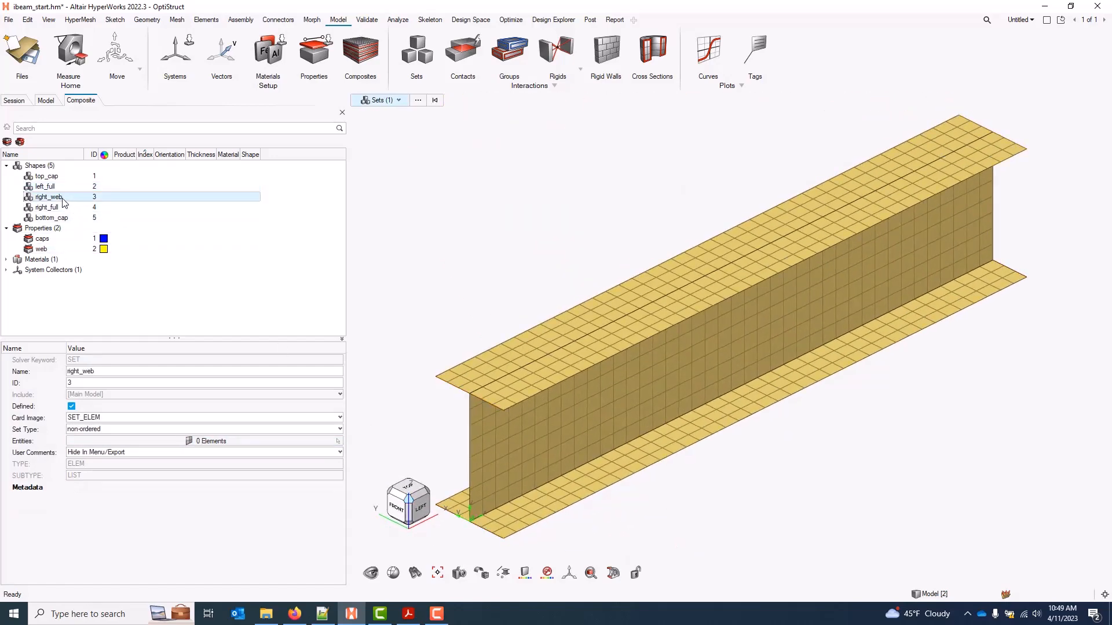
pyautogui.click(221, 440)
pyautogui.click(501, 439)
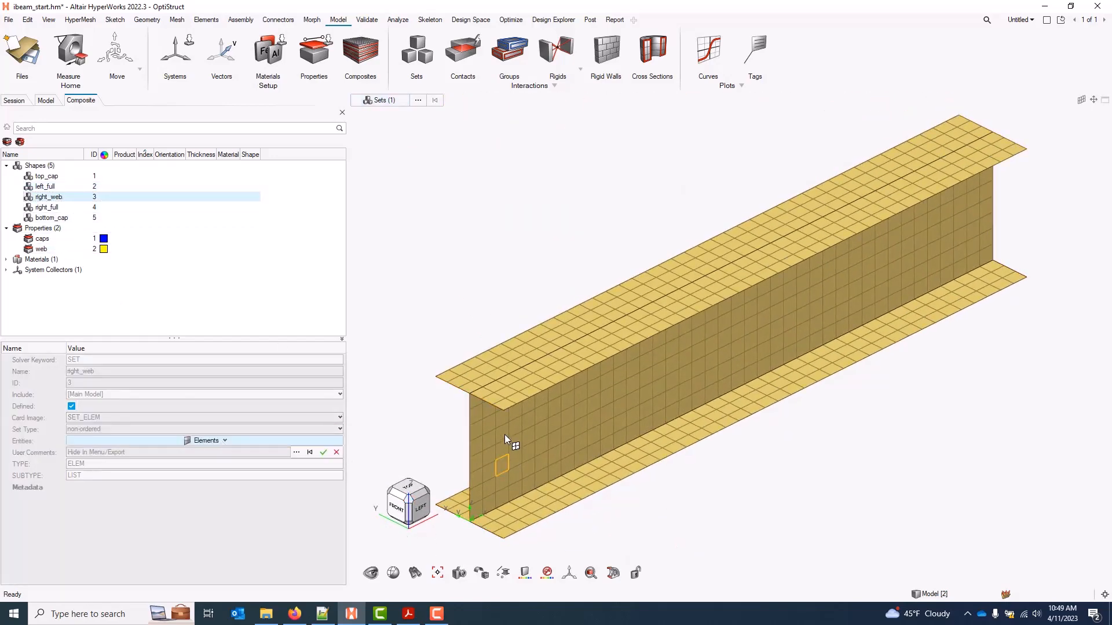
pyautogui.middleClick(573, 411)
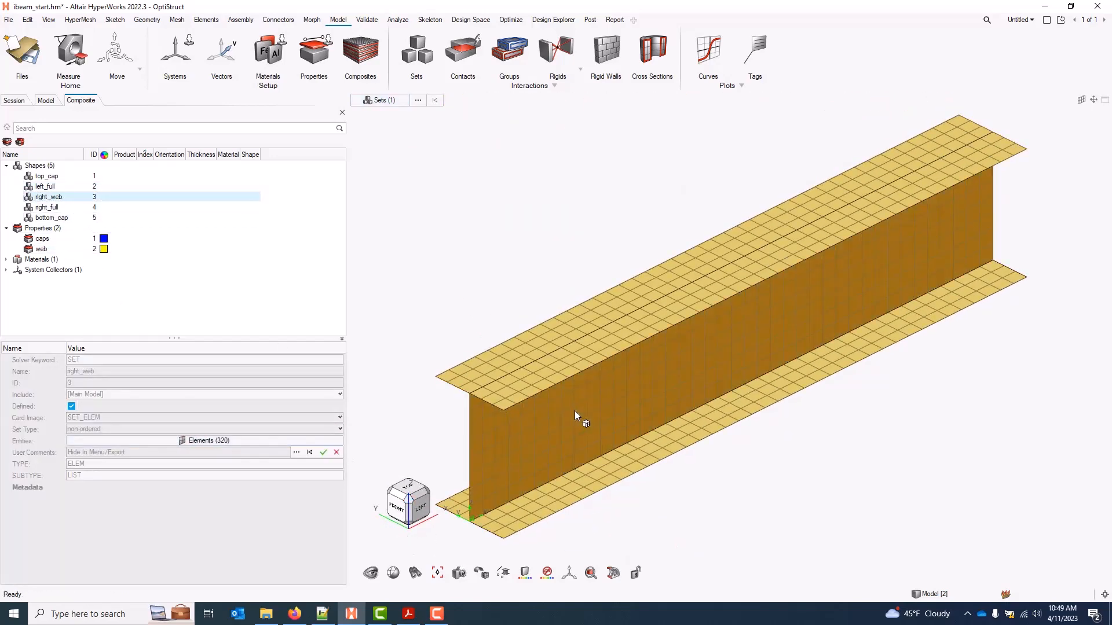
pyautogui.click(323, 453)
# Fill right_full with the right top flange, web and right bottom flange, 560 elements
pyautogui.click(46, 207)
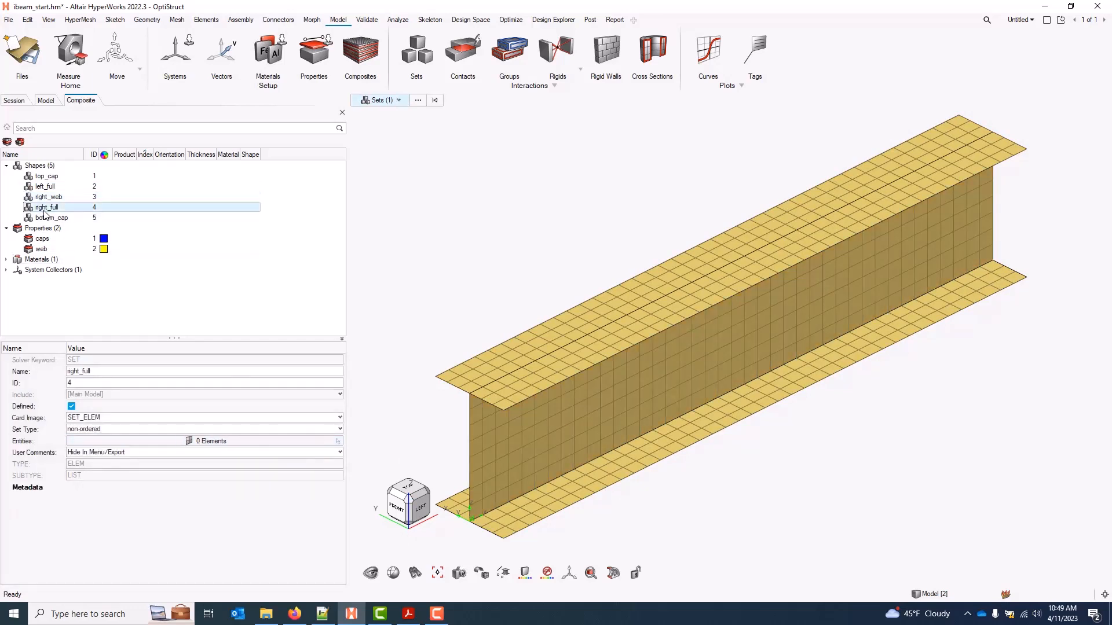
pyautogui.click(214, 443)
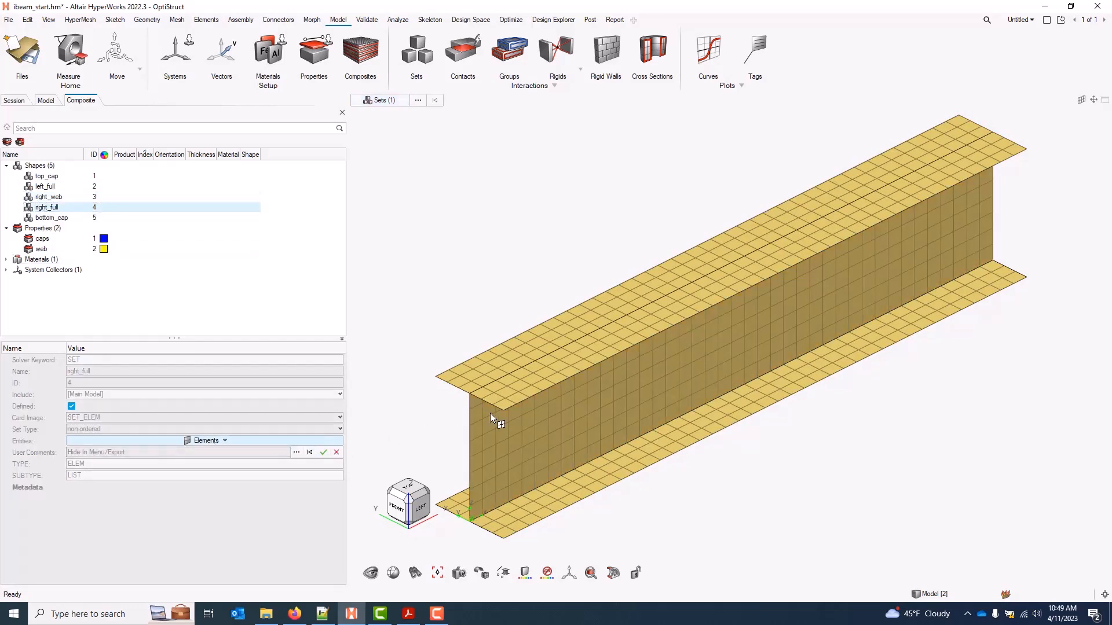
pyautogui.click(517, 383)
pyautogui.click(531, 425)
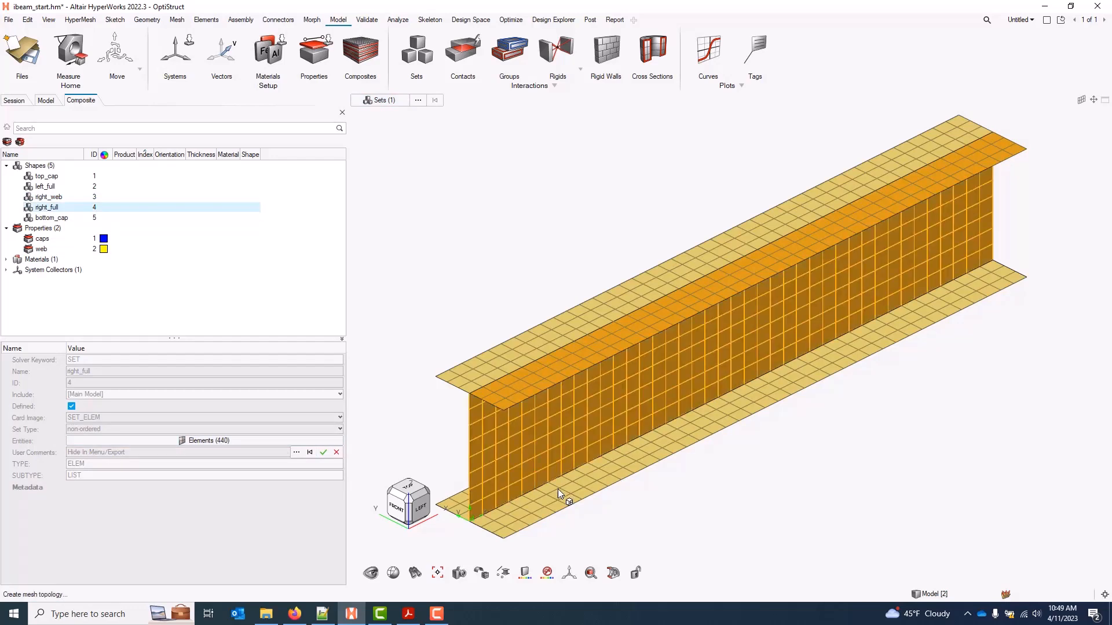
pyautogui.click(558, 491)
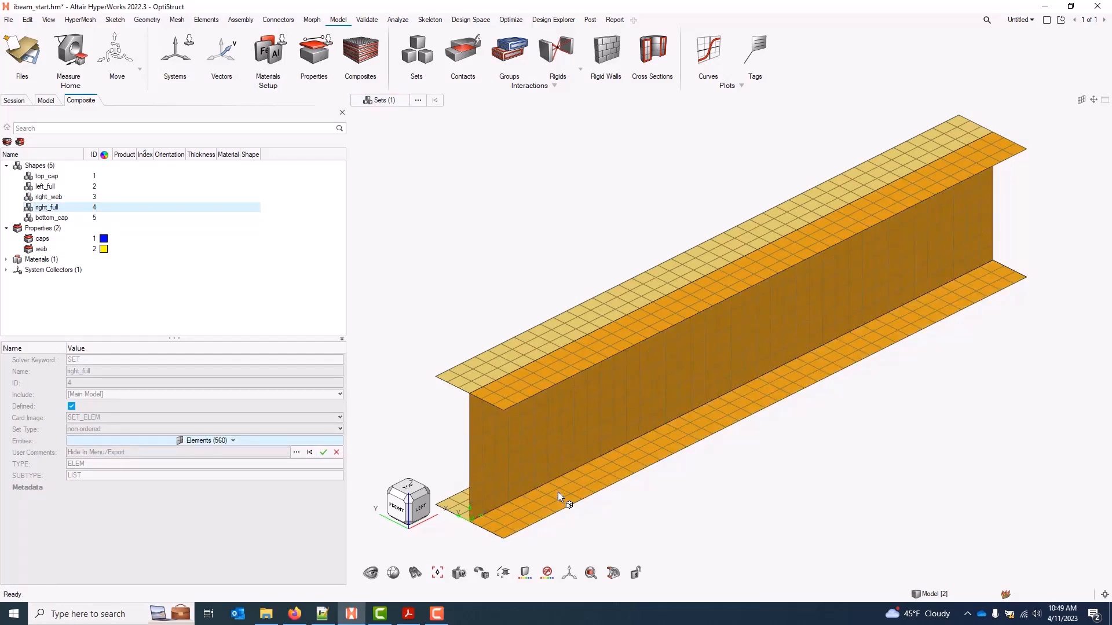
pyautogui.click(323, 452)
# Pick both halves of the bottom flange, 240 elements, for bottom_cap
pyautogui.click(55, 218)
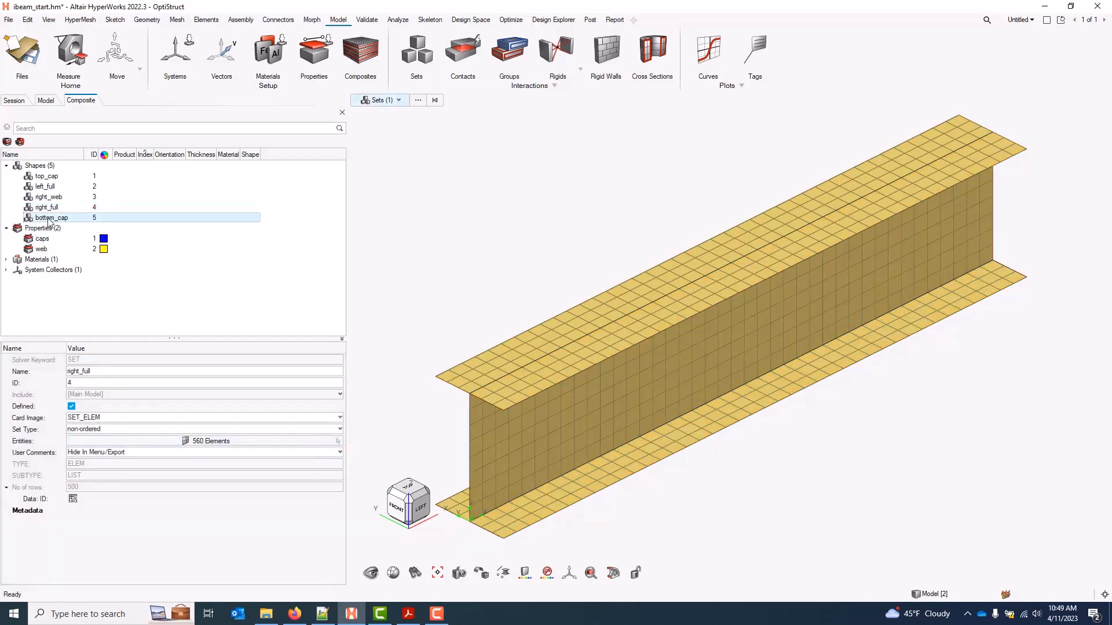
pyautogui.click(238, 441)
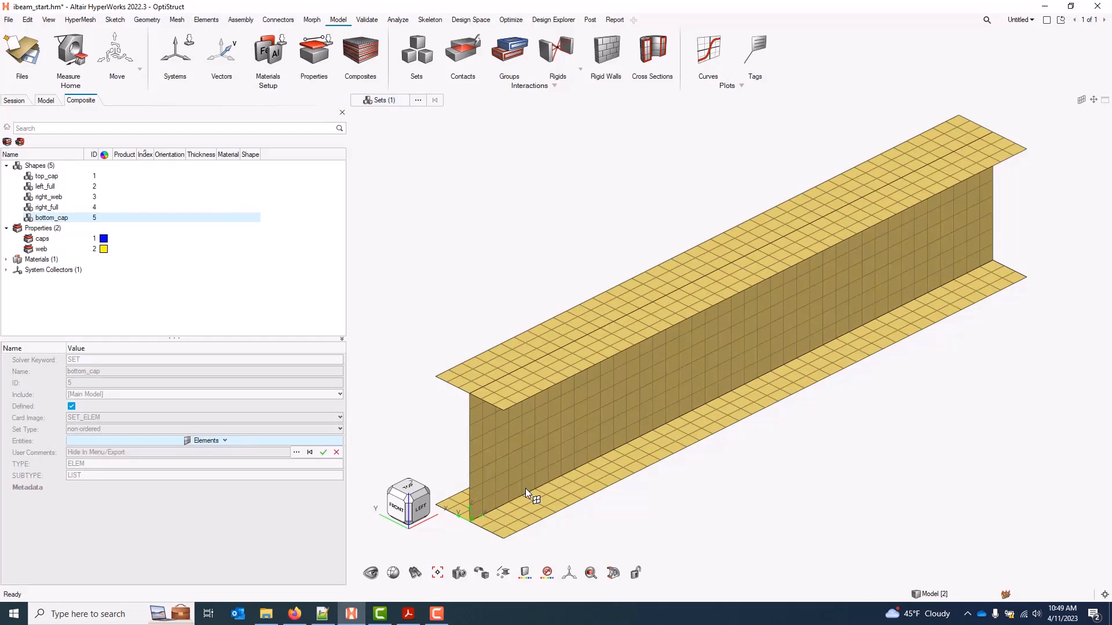
pyautogui.click(569, 491)
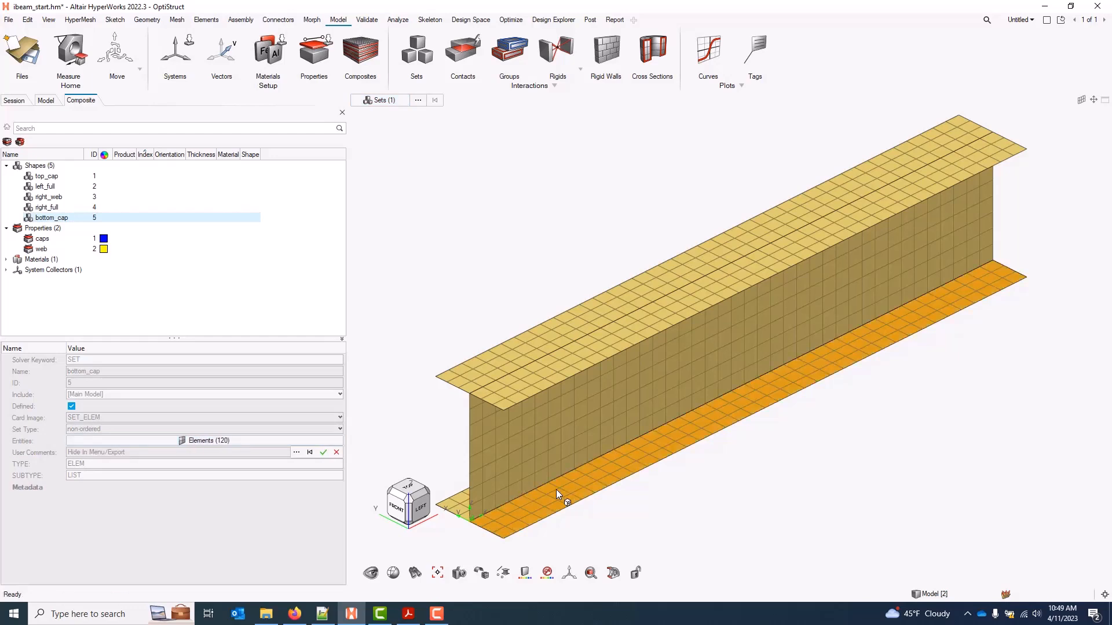
pyautogui.click(459, 502)
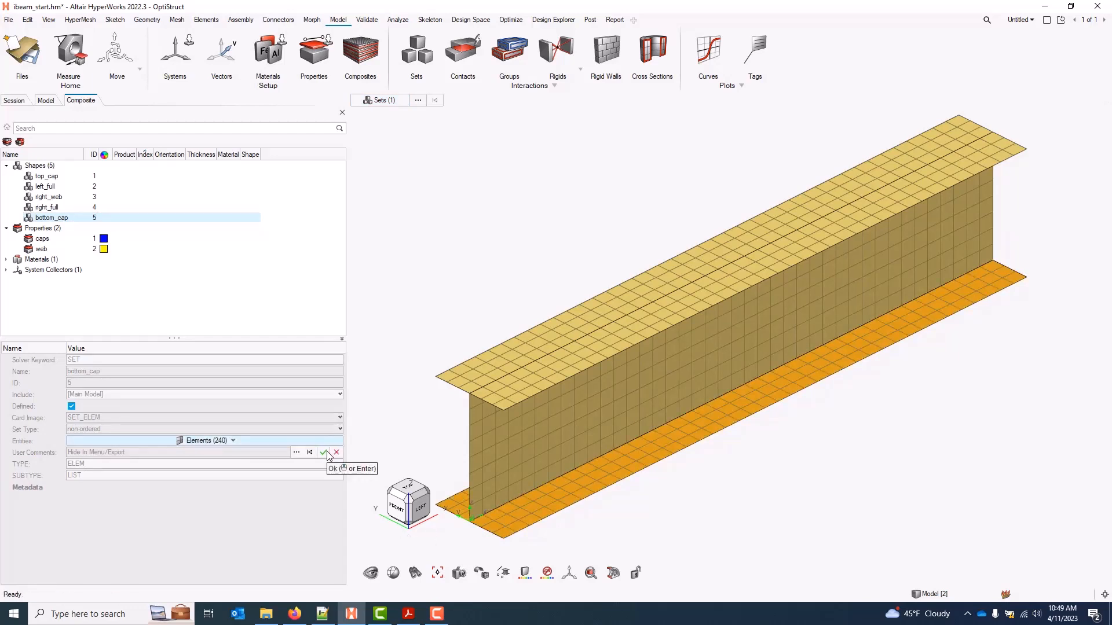
pyautogui.click(324, 453)
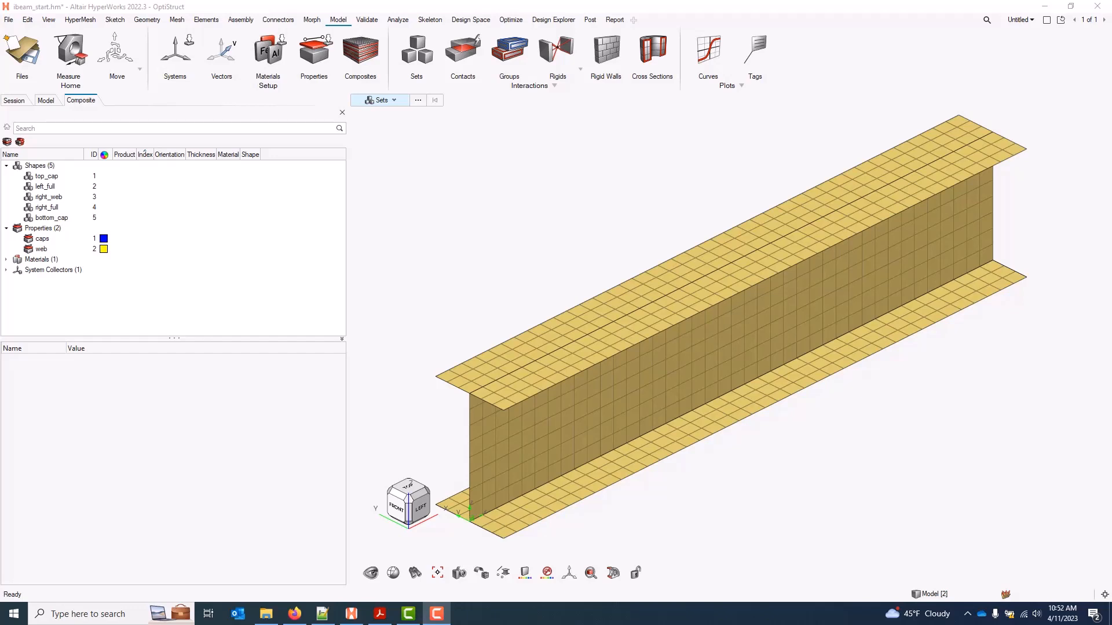
pyautogui.click(380, 614)
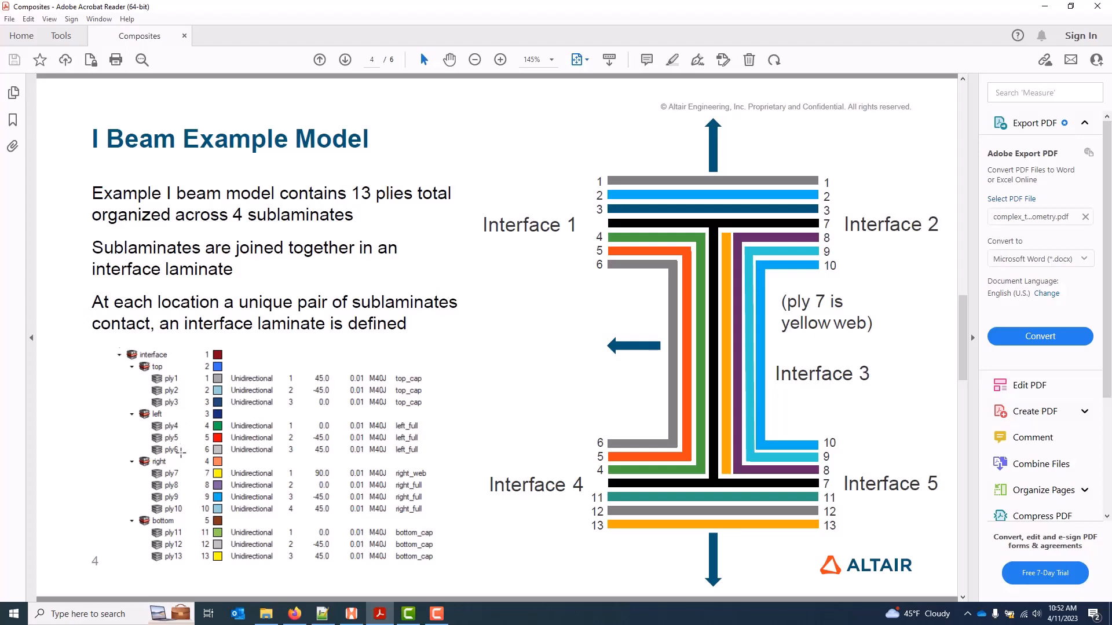
pyautogui.hotkey('alt', 'Tab')
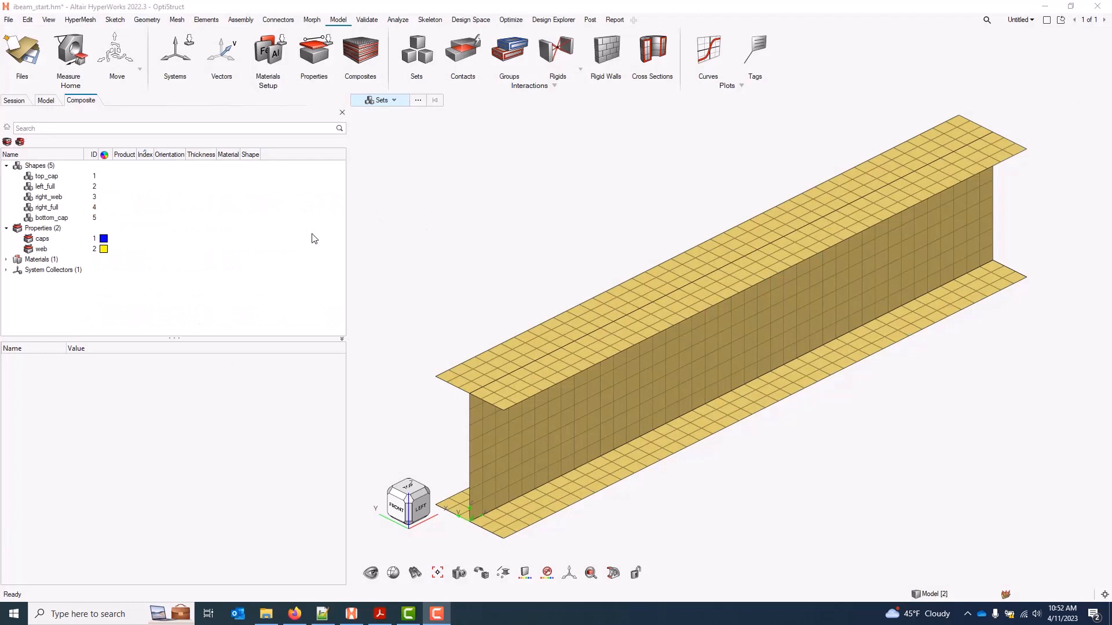
# Name the first laminate 'interface' and keep its type as Ply laminate
pyautogui.rightClick(289, 211)
pyautogui.moveTo(313, 218)
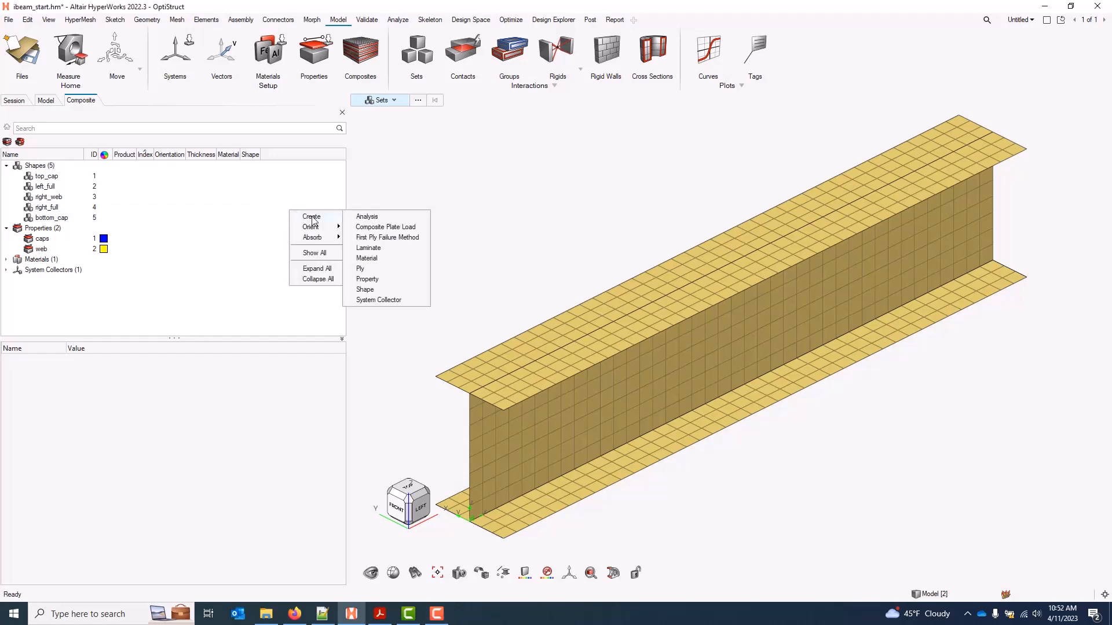
pyautogui.click(395, 248)
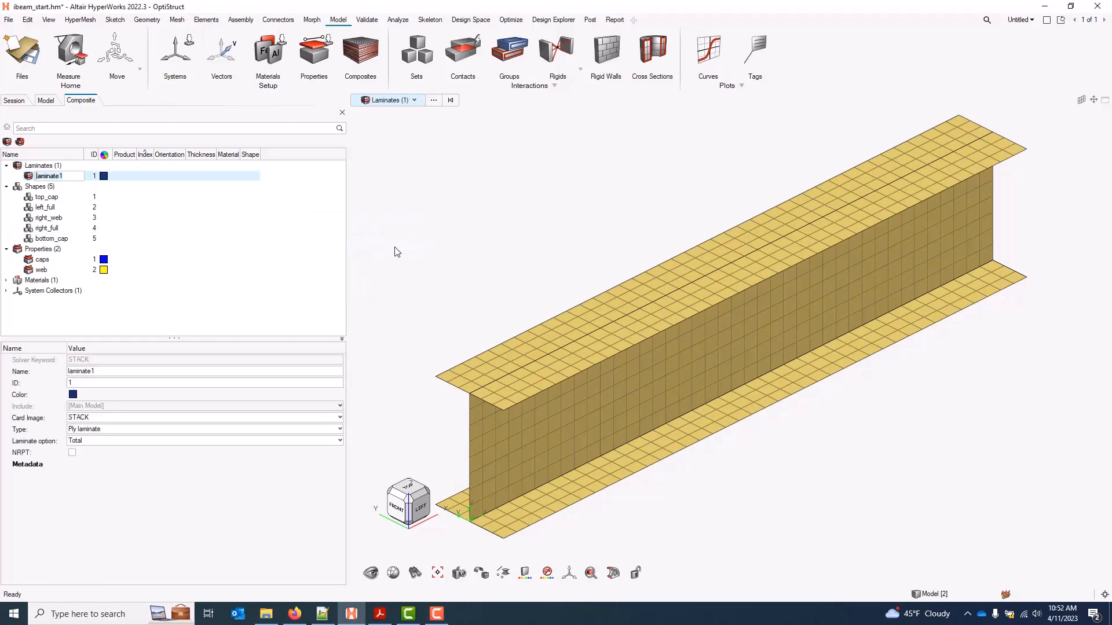
pyautogui.write('interface')
pyautogui.press('Return')
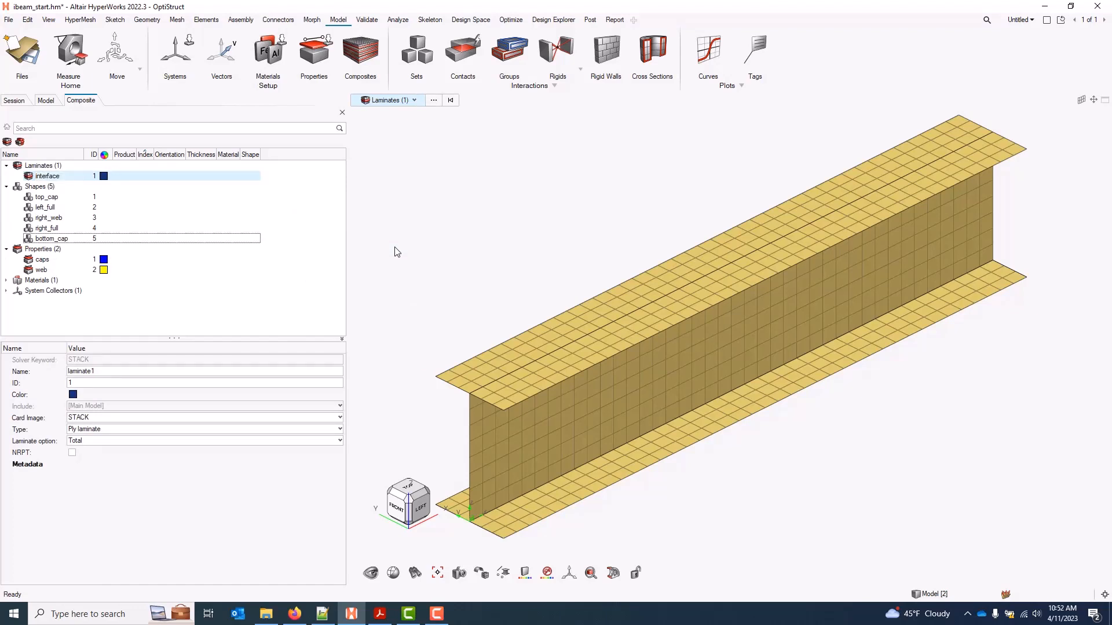
pyautogui.click(169, 433)
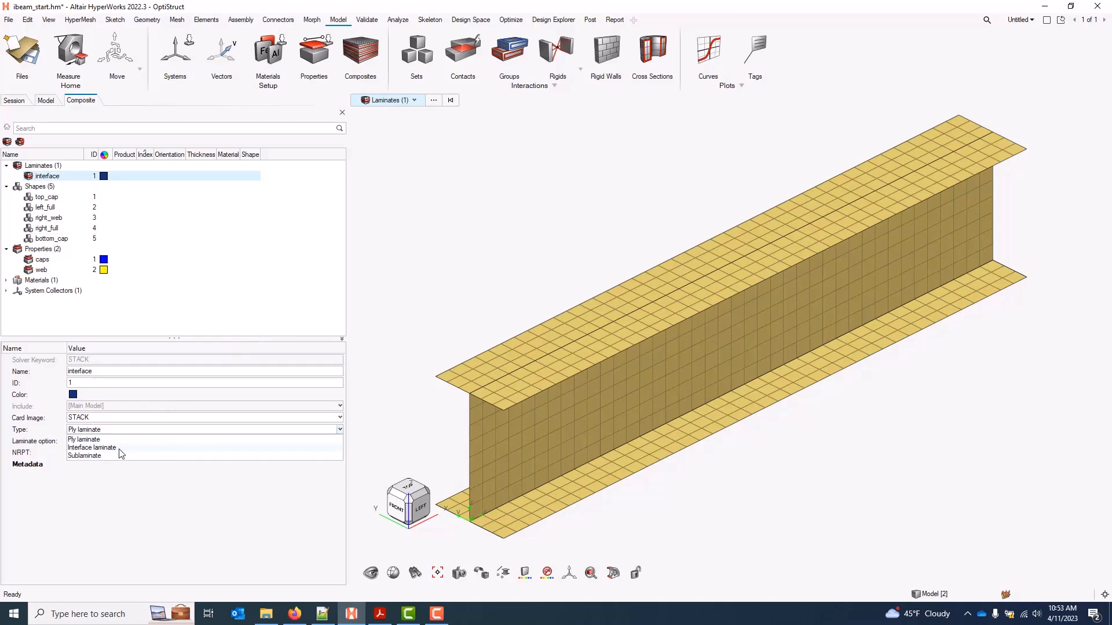
pyautogui.click(180, 430)
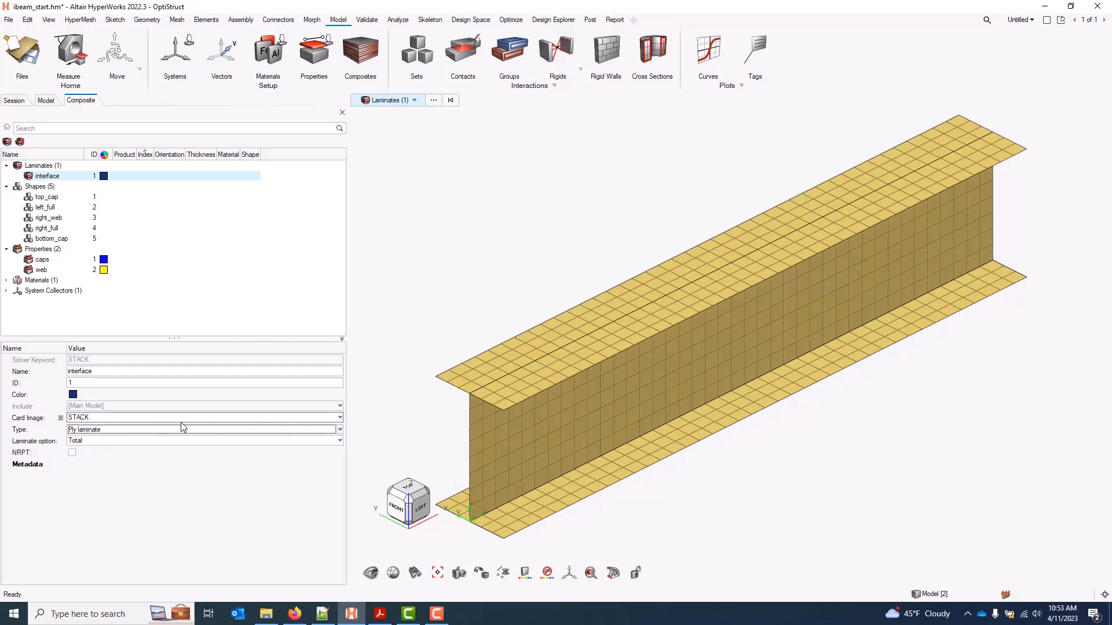
# Add two new laminates named 'top' and 'left'
pyautogui.rightClick(302, 211)
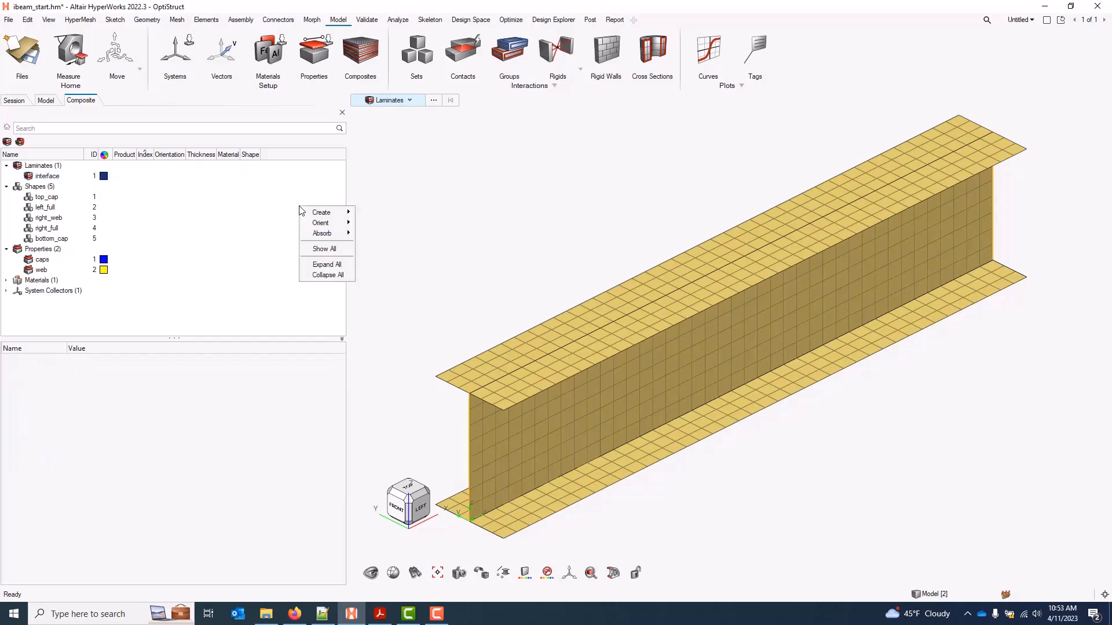
pyautogui.moveTo(339, 216)
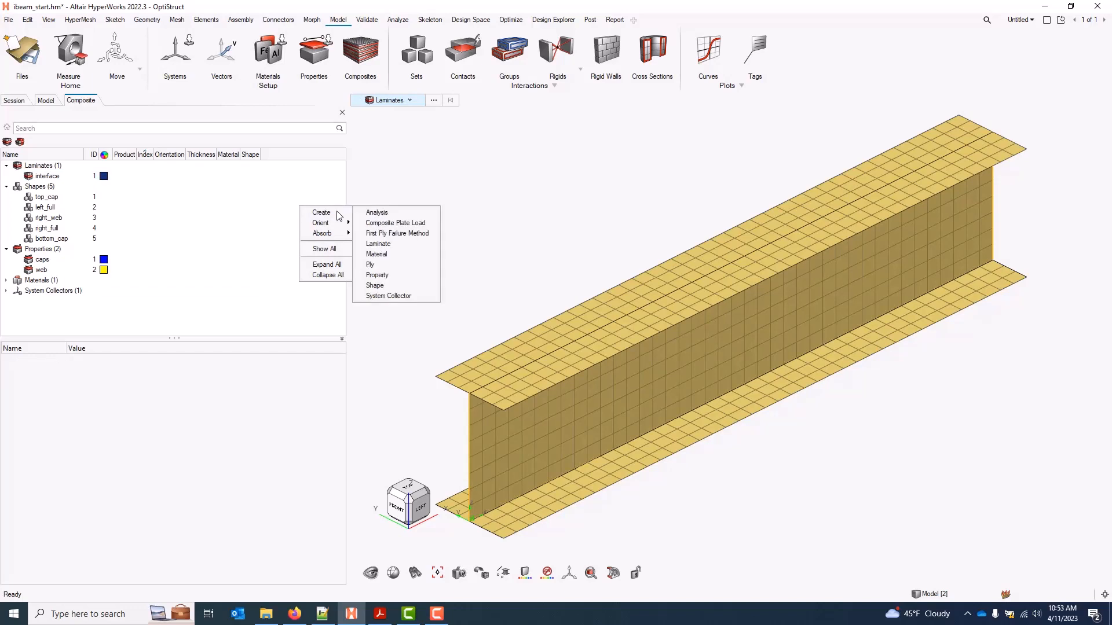
pyautogui.click(388, 247)
pyautogui.write('top')
pyautogui.press('Return')
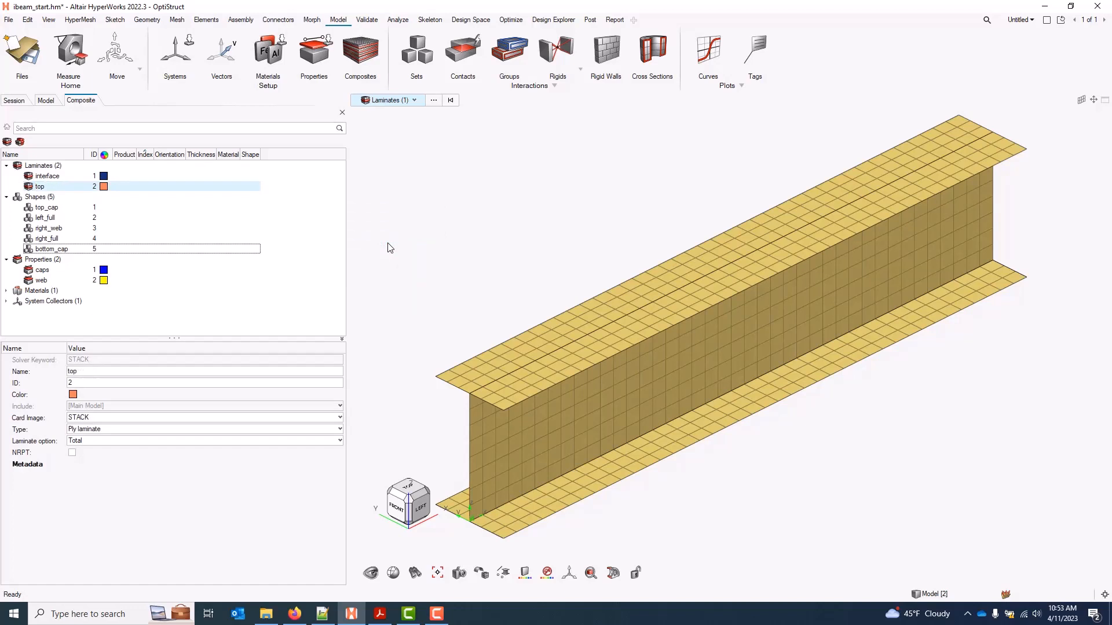
pyautogui.rightClick(323, 208)
pyautogui.moveTo(342, 214)
pyautogui.click(418, 246)
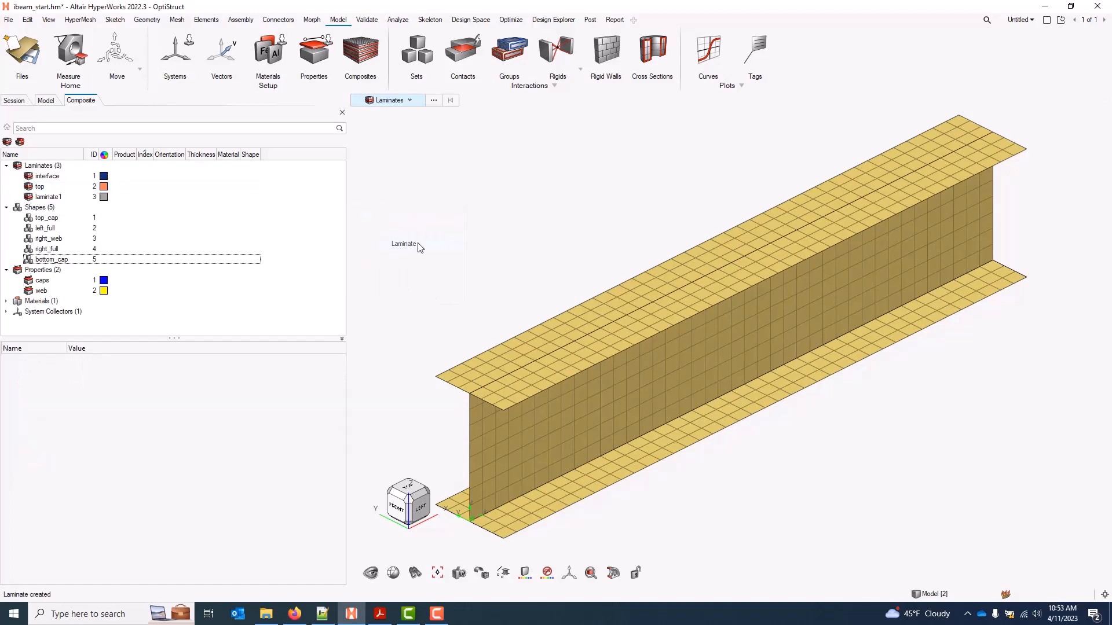
pyautogui.write('left')
pyautogui.press('Return')
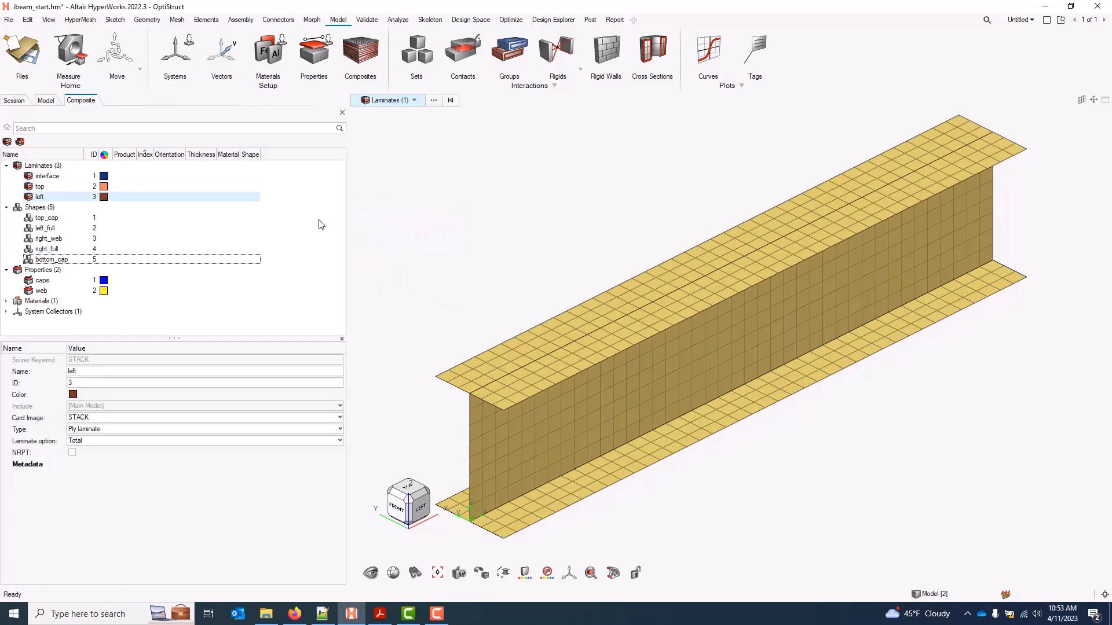
# Add two more laminates named 'right' and 'bottom'
pyautogui.rightClick(302, 213)
pyautogui.moveTo(320, 223)
pyautogui.click(399, 252)
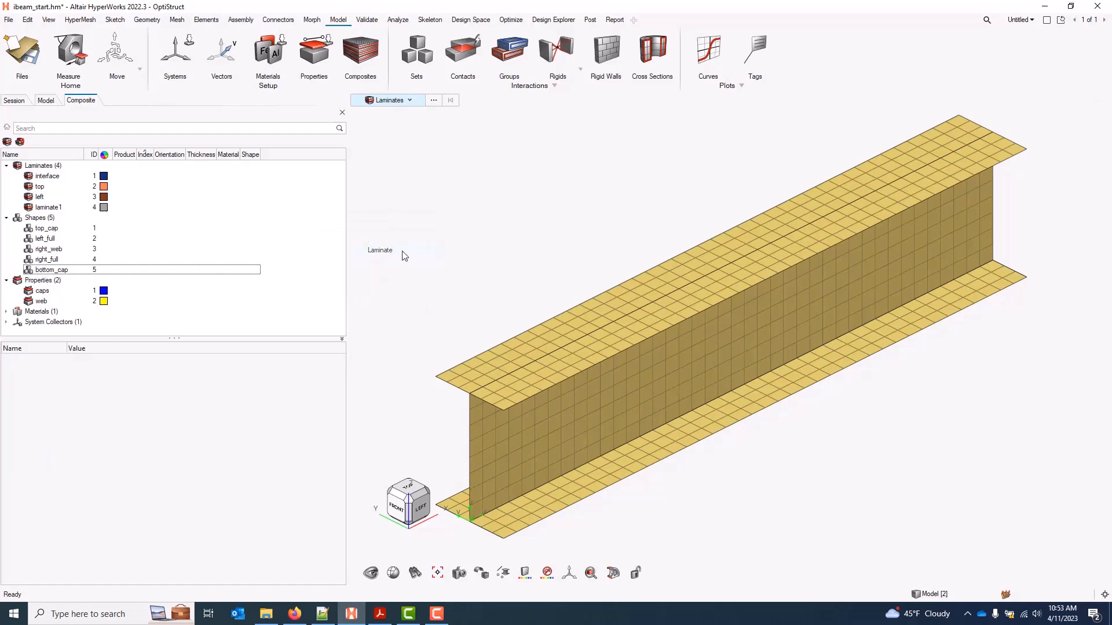
pyautogui.write('right')
pyautogui.press('Return')
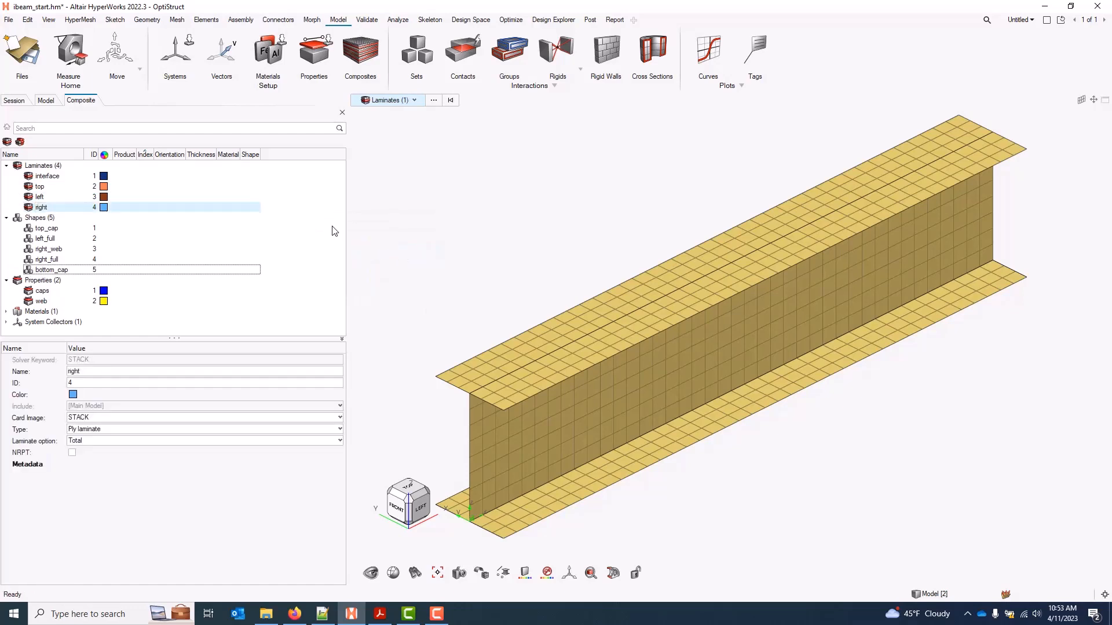
pyautogui.rightClick(313, 214)
pyautogui.moveTo(327, 221)
pyautogui.click(402, 255)
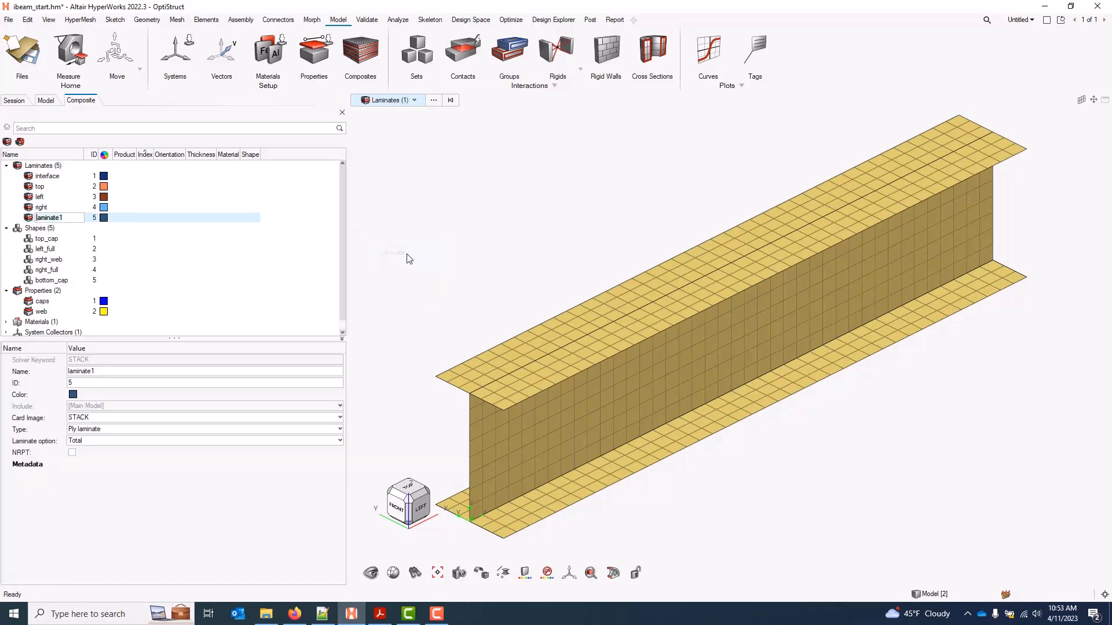
pyautogui.write('bottom')
pyautogui.press('Return')
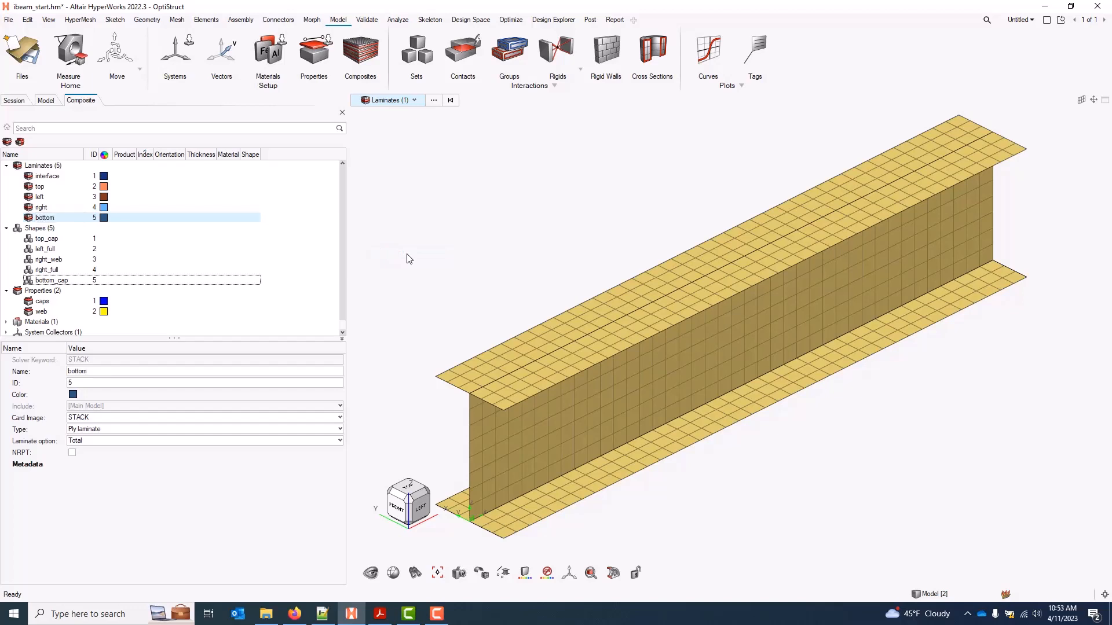
pyautogui.click(45, 189)
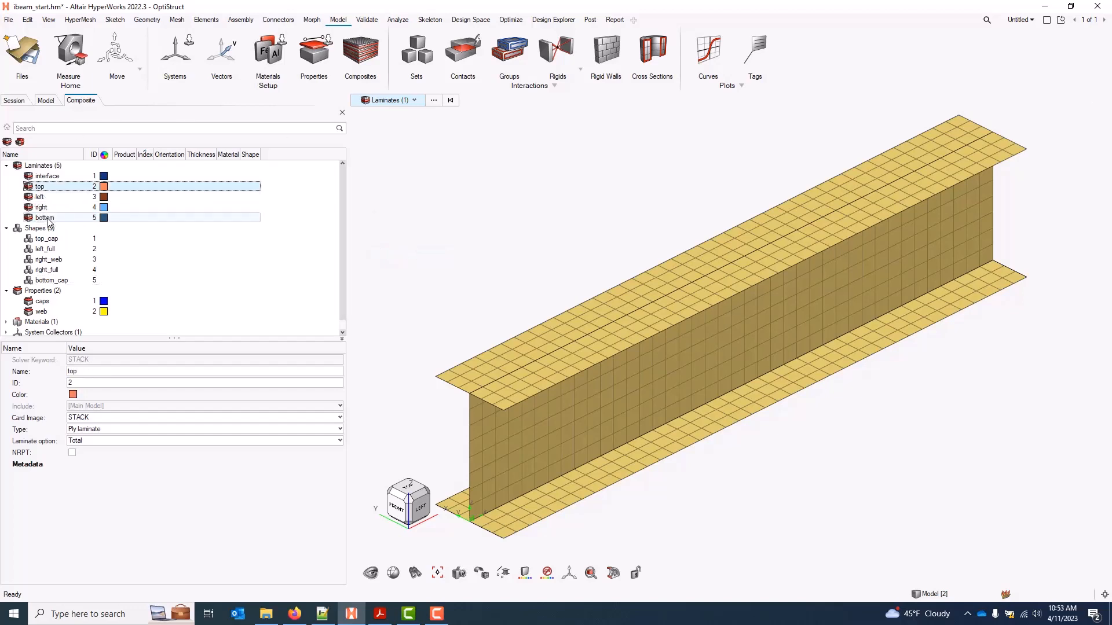
pyautogui.keyDown('shift'); pyautogui.click(46, 218); pyautogui.keyUp('shift')
# Drag top, left, right and bottom into interface and check each one's sublaminate properties
pyautogui.moveTo(50, 210); pyautogui.dragTo(57, 179)
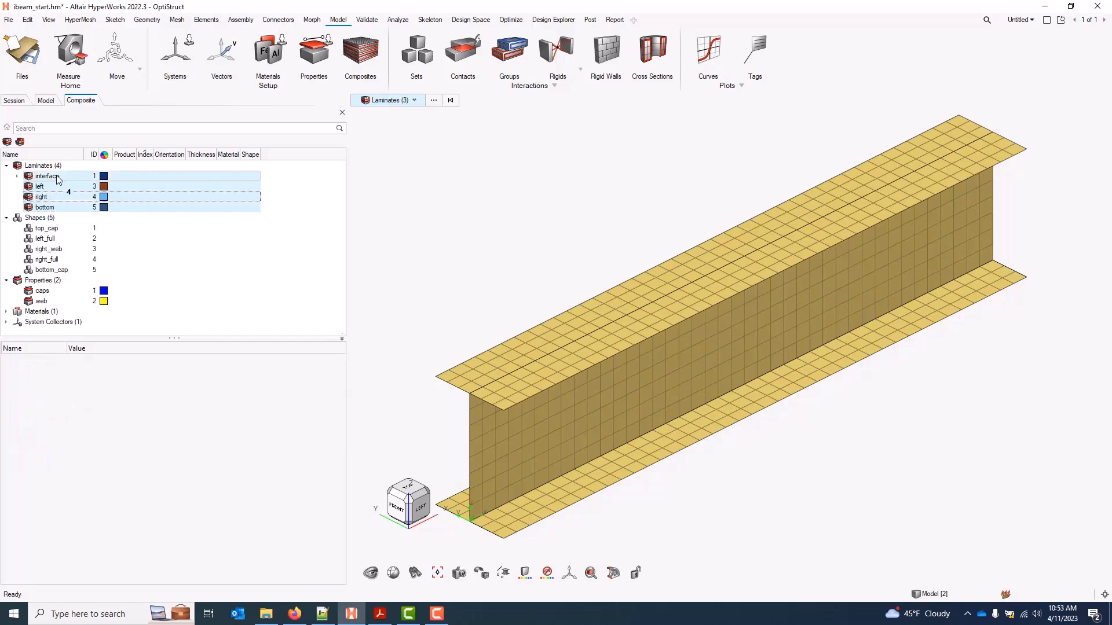
pyautogui.click(17, 176)
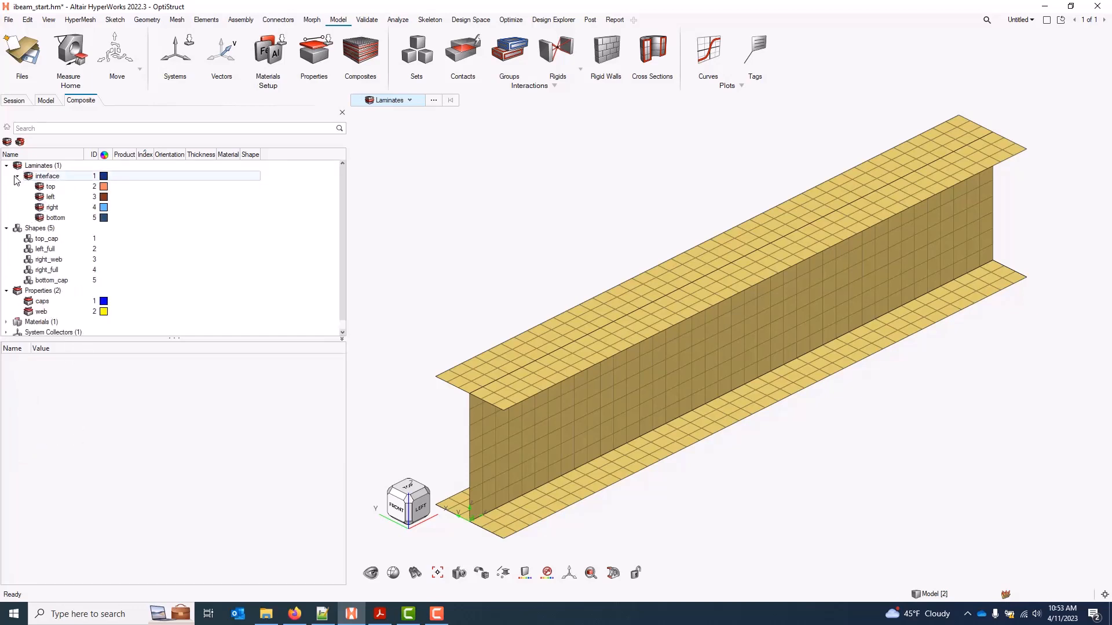
pyautogui.click(53, 177)
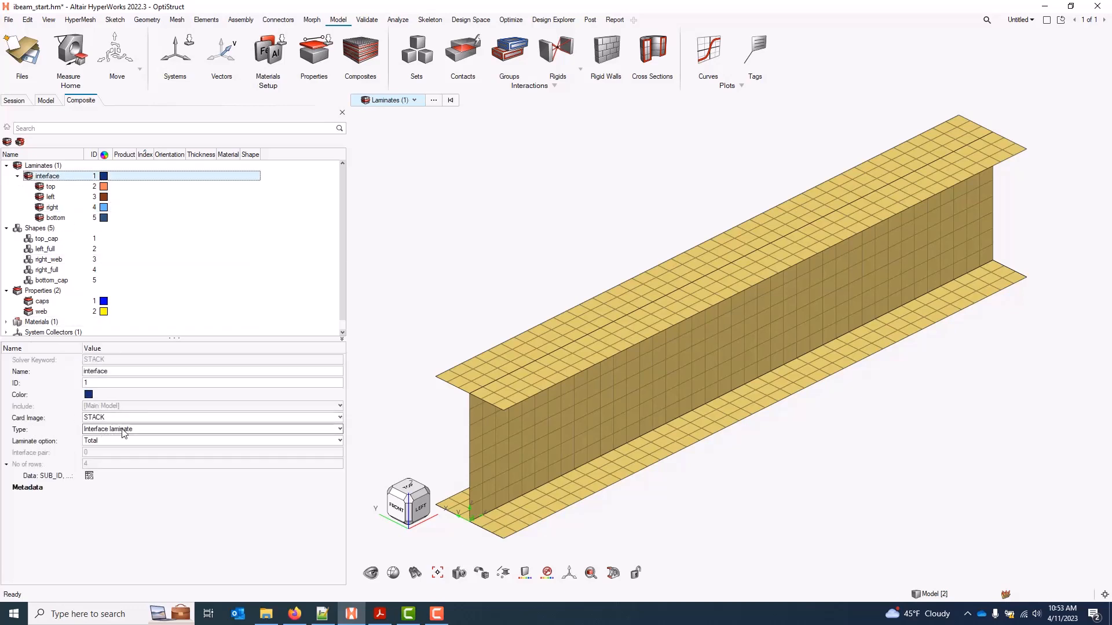
pyautogui.click(52, 186)
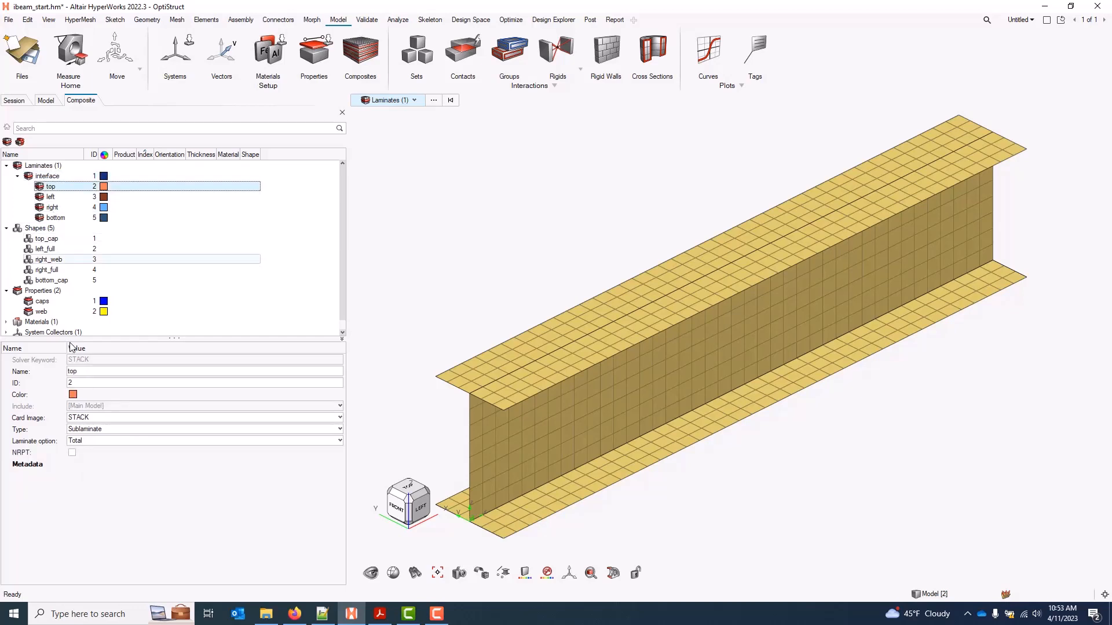
pyautogui.click(57, 198)
pyautogui.click(59, 207)
pyautogui.click(64, 218)
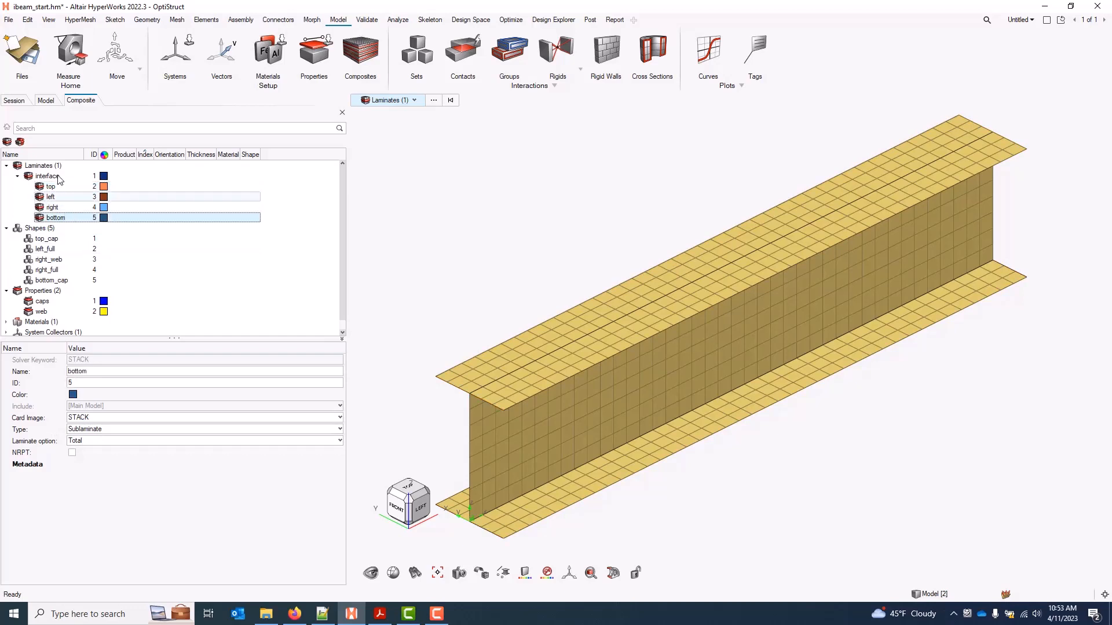
pyautogui.click(56, 188)
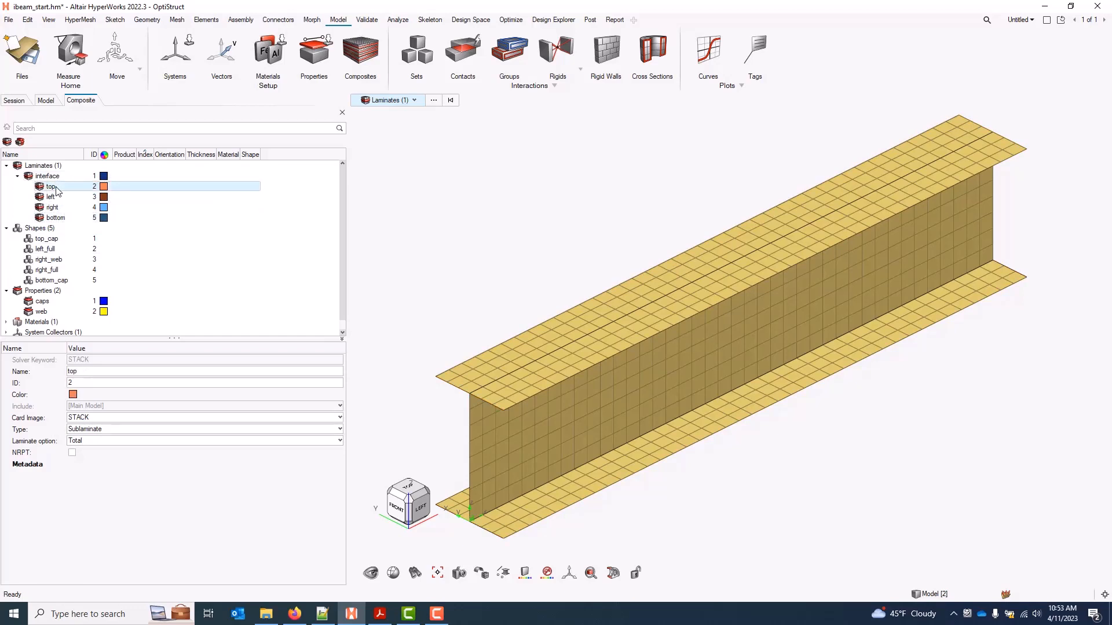
# Create ply1, set its thickness to 0.01 and its material to M40J
pyautogui.rightClick(315, 214)
pyautogui.moveTo(334, 225)
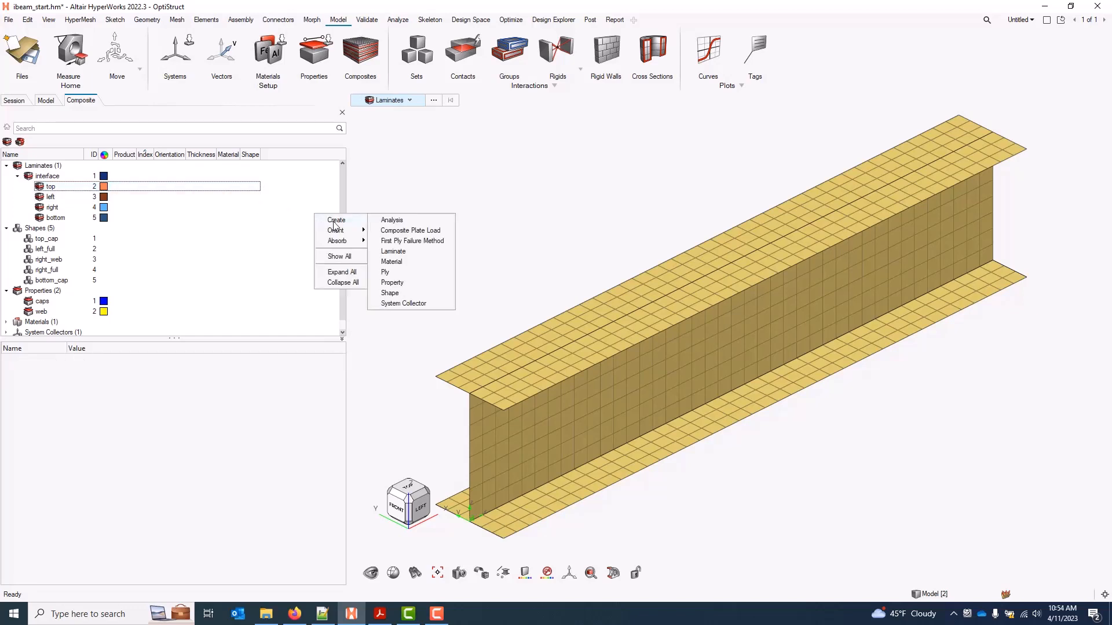
pyautogui.click(398, 272)
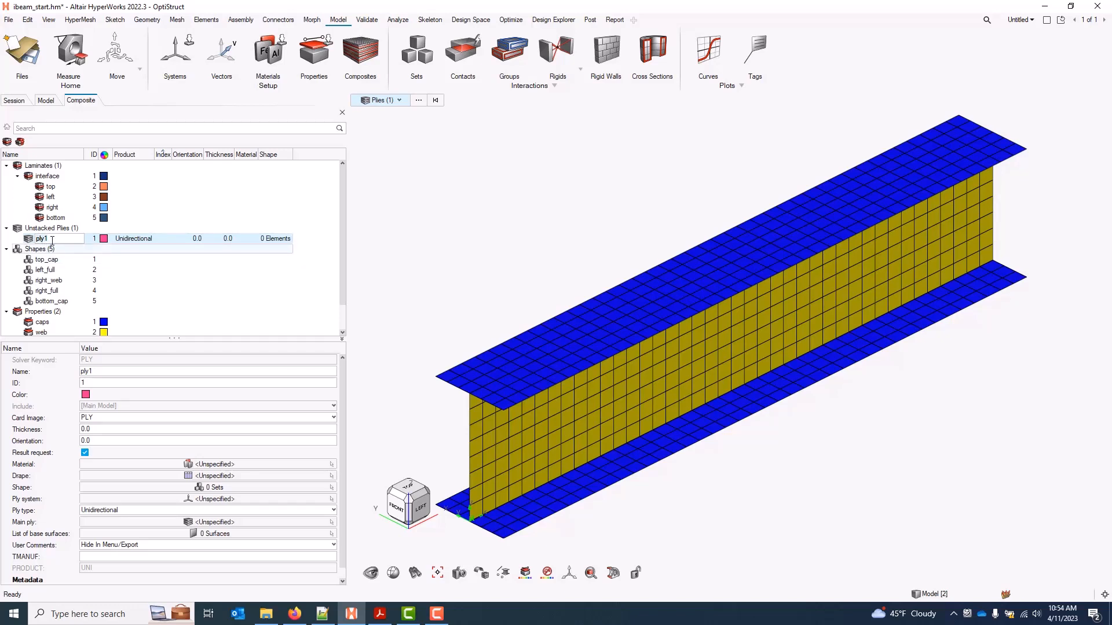
pyautogui.click(231, 239)
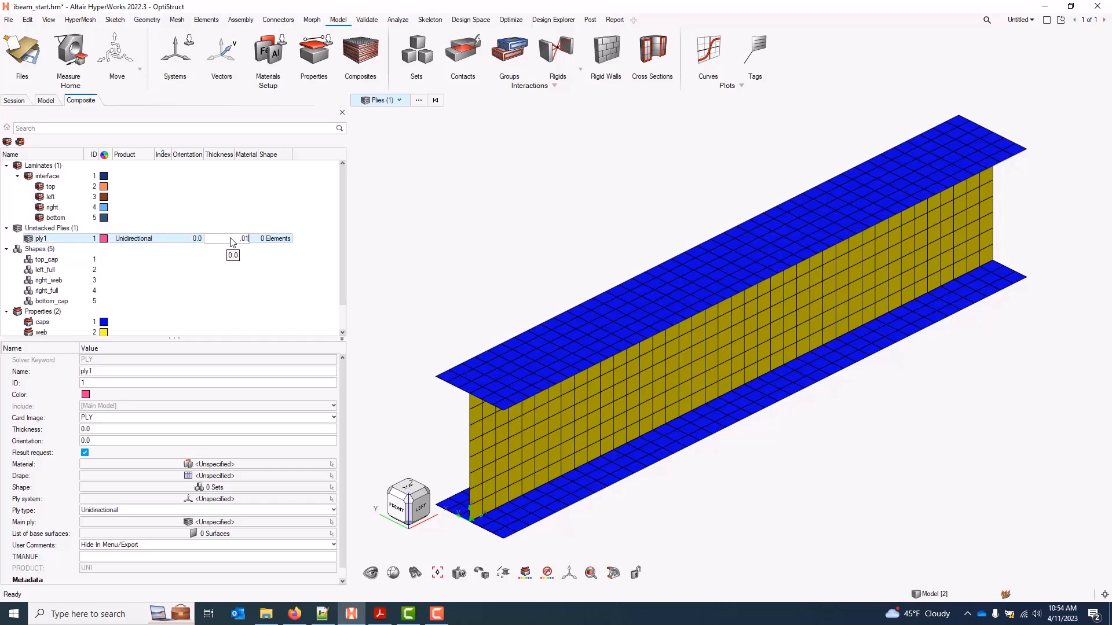
pyautogui.press('Return')
pyautogui.click(255, 239)
pyautogui.click(254, 252)
# Duplicate ply1 into 12 copies, giving ply2 through ply13
pyautogui.rightClick(79, 243)
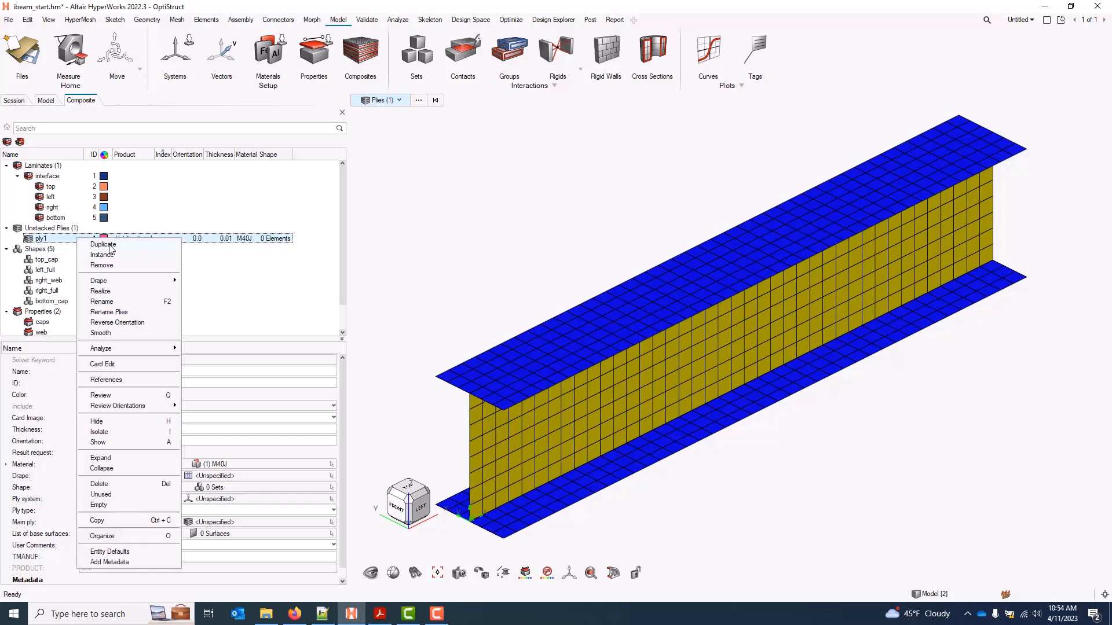
pyautogui.click(108, 245)
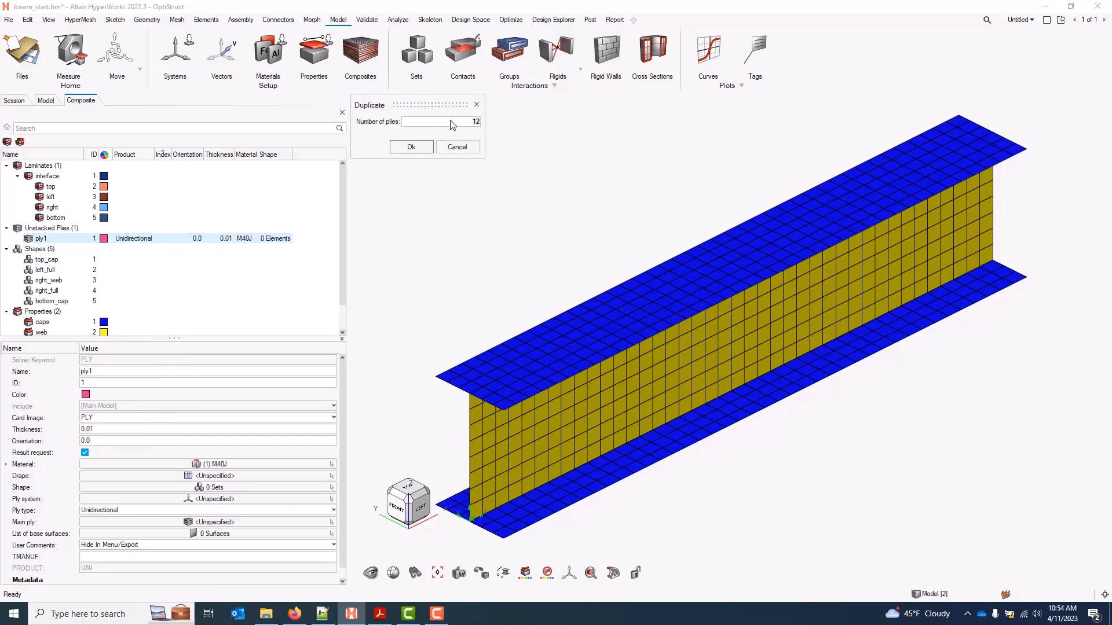
pyautogui.click(400, 145)
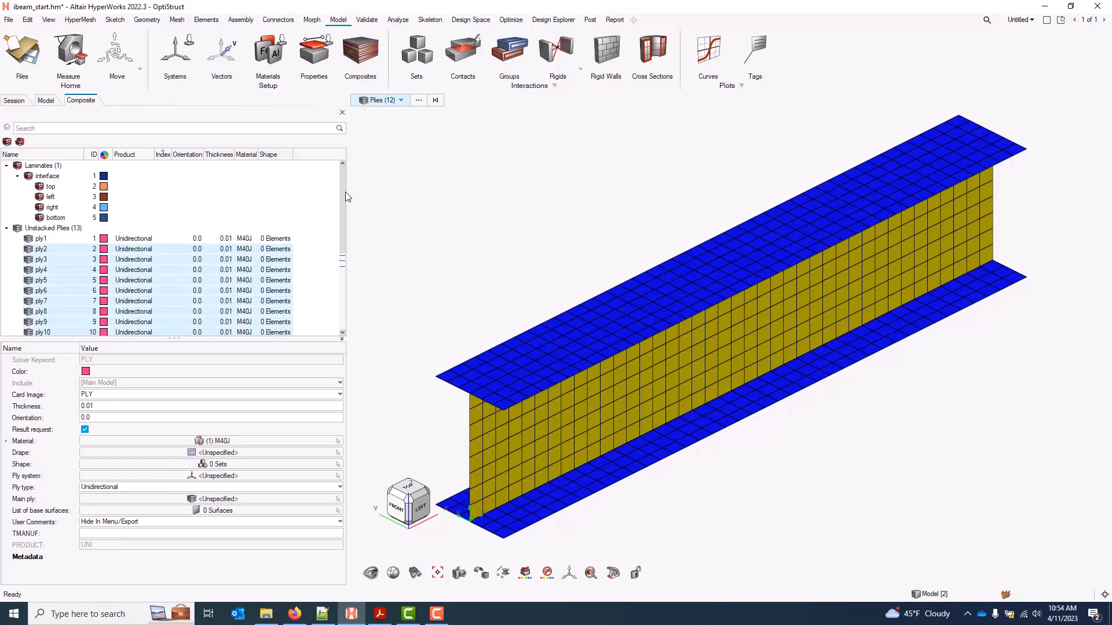
# Give all 13 plies distinct automatic colours
pyautogui.scroll(-2, 340, 208)
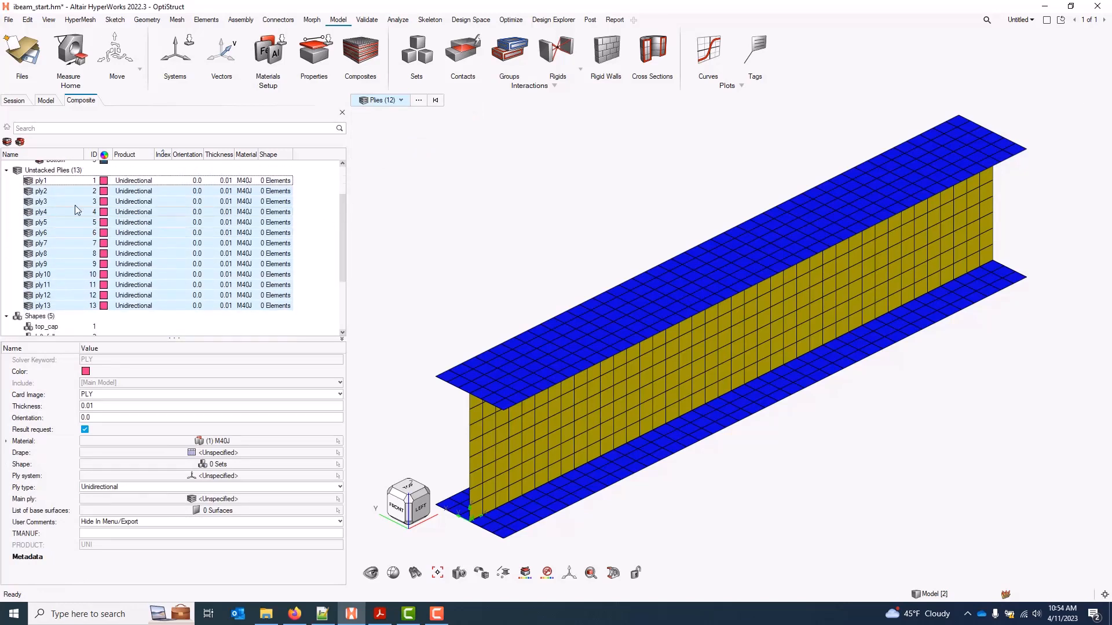
pyautogui.click(42, 181)
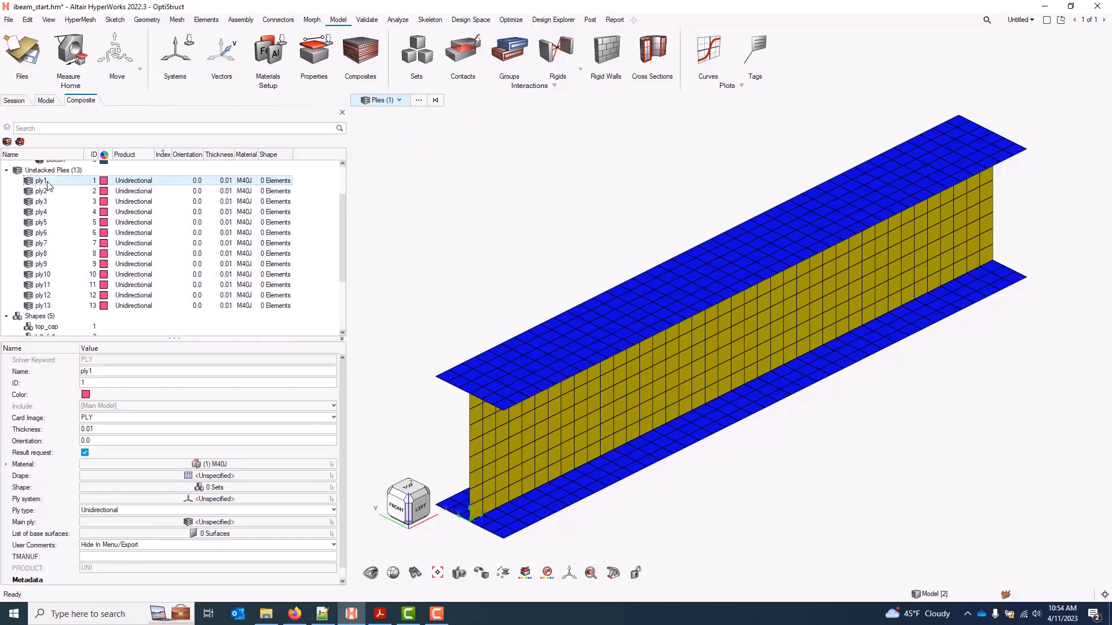
pyautogui.keyDown('shift'); pyautogui.click(48, 307); pyautogui.keyUp('shift')
pyautogui.click(104, 181)
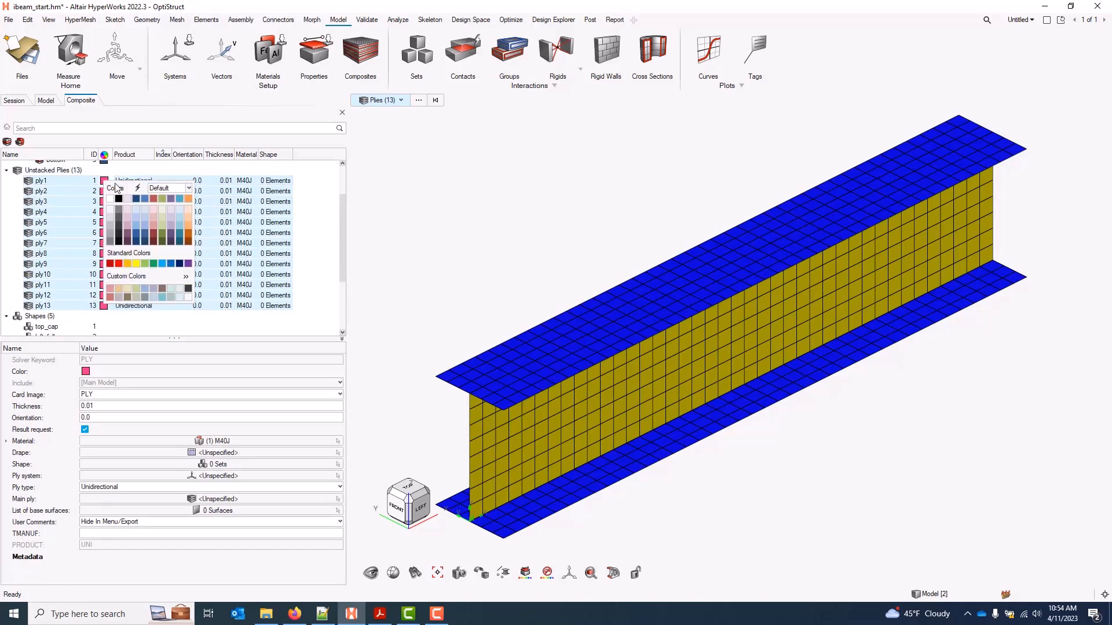
pyautogui.click(137, 188)
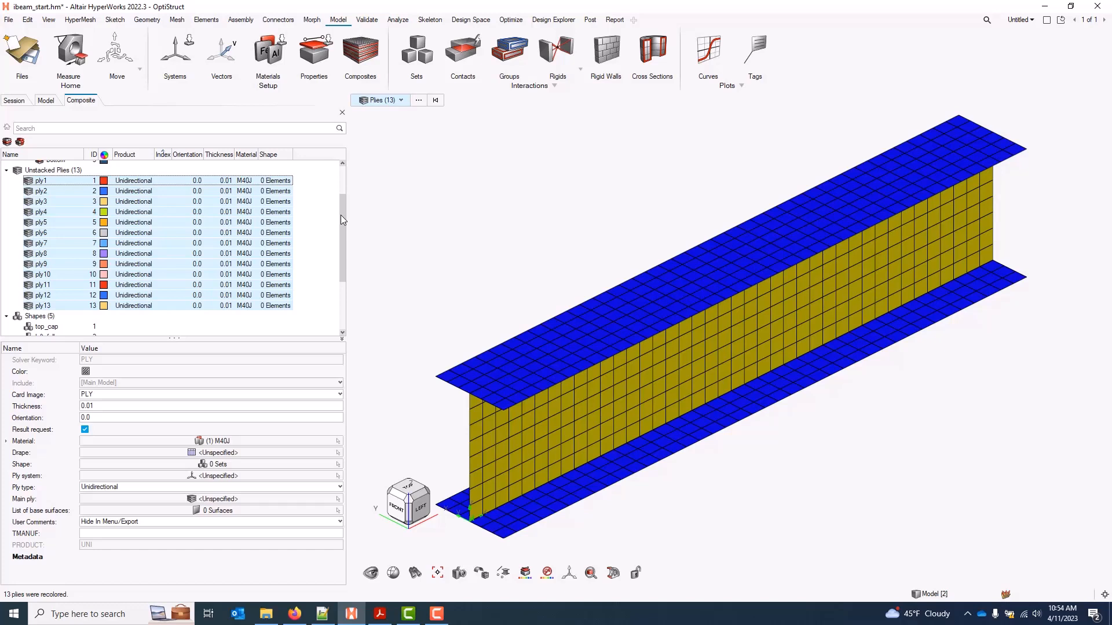
pyautogui.moveTo(341, 217); pyautogui.dragTo(342, 184)
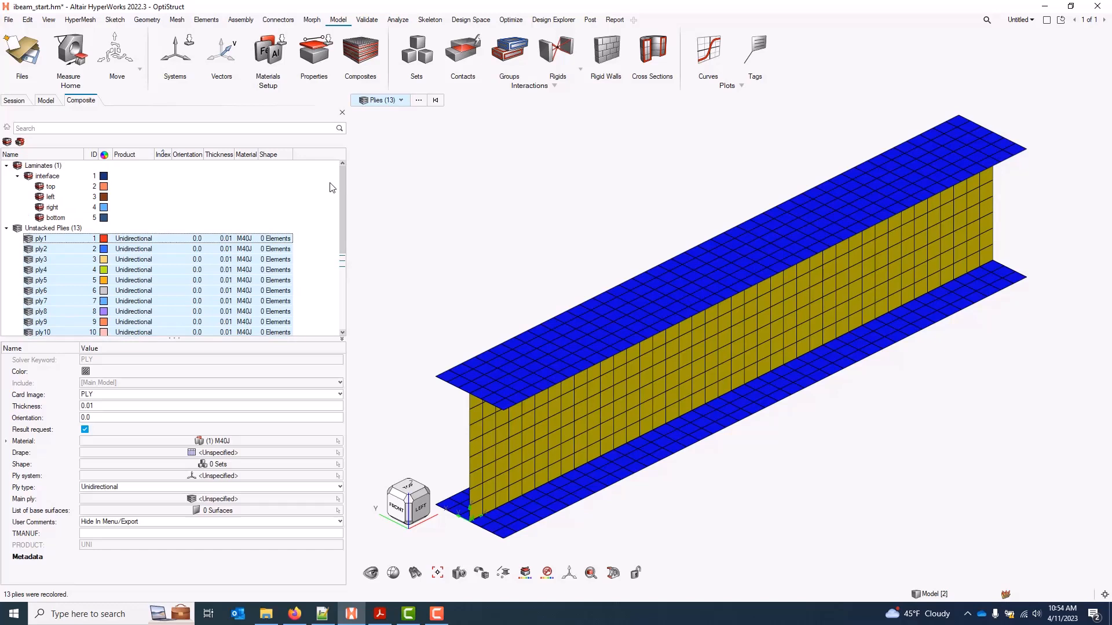
pyautogui.click(308, 217)
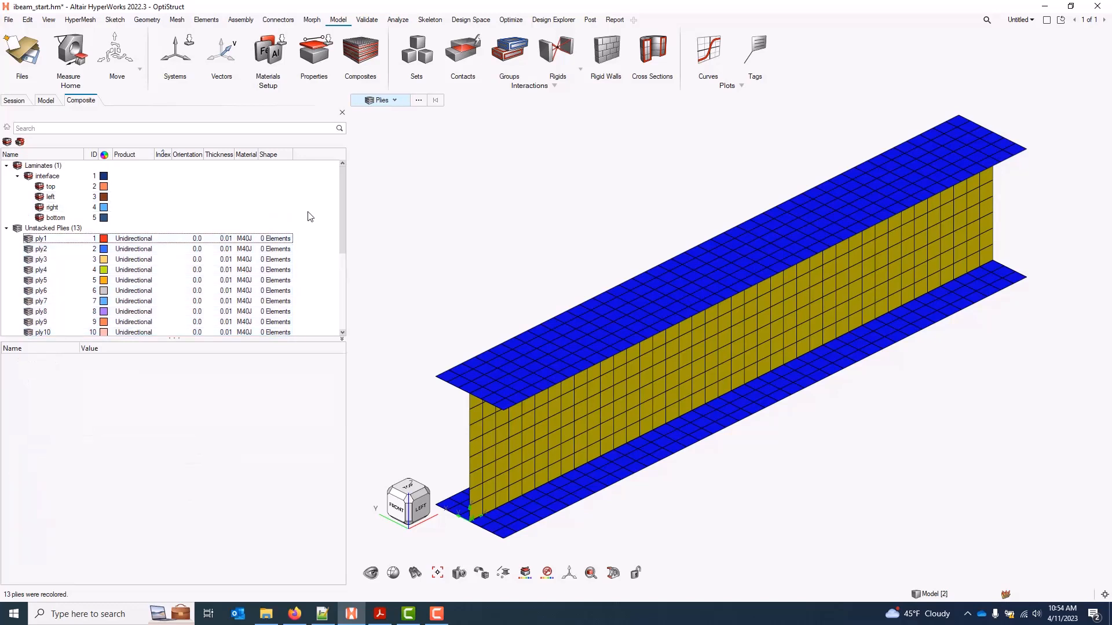
pyautogui.click(67, 240)
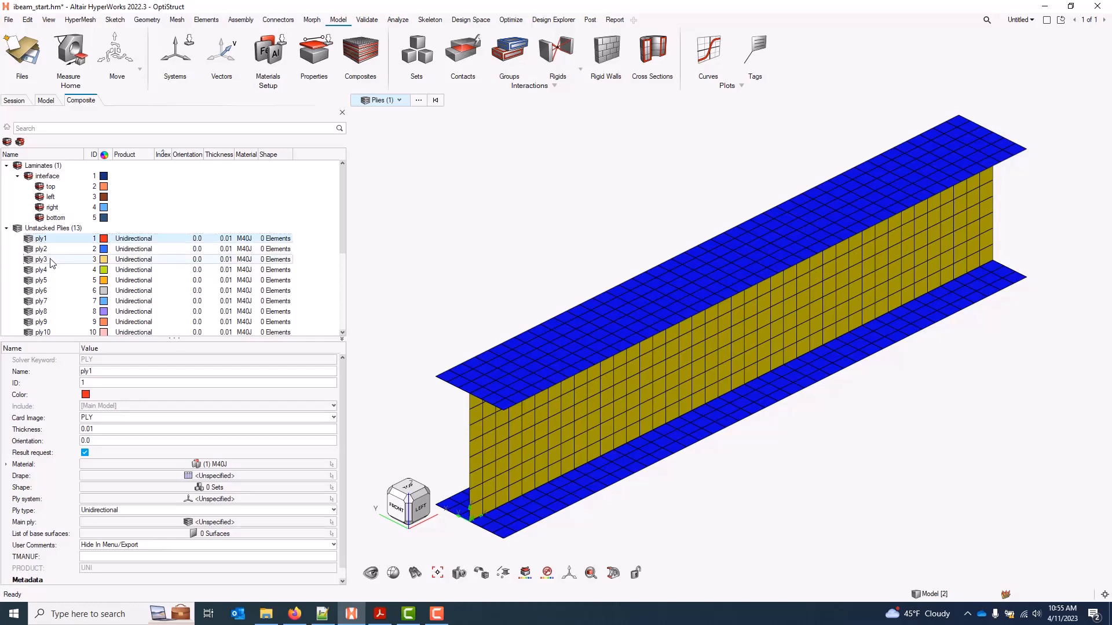
# Move ply1–3 into top, ply4–6 into left, ply7–10 into right, ply11–13 into bottom
pyautogui.keyDown('shift'); pyautogui.click(52, 261); pyautogui.keyUp('shift')
pyautogui.moveTo(58, 255); pyautogui.dragTo(53, 187)
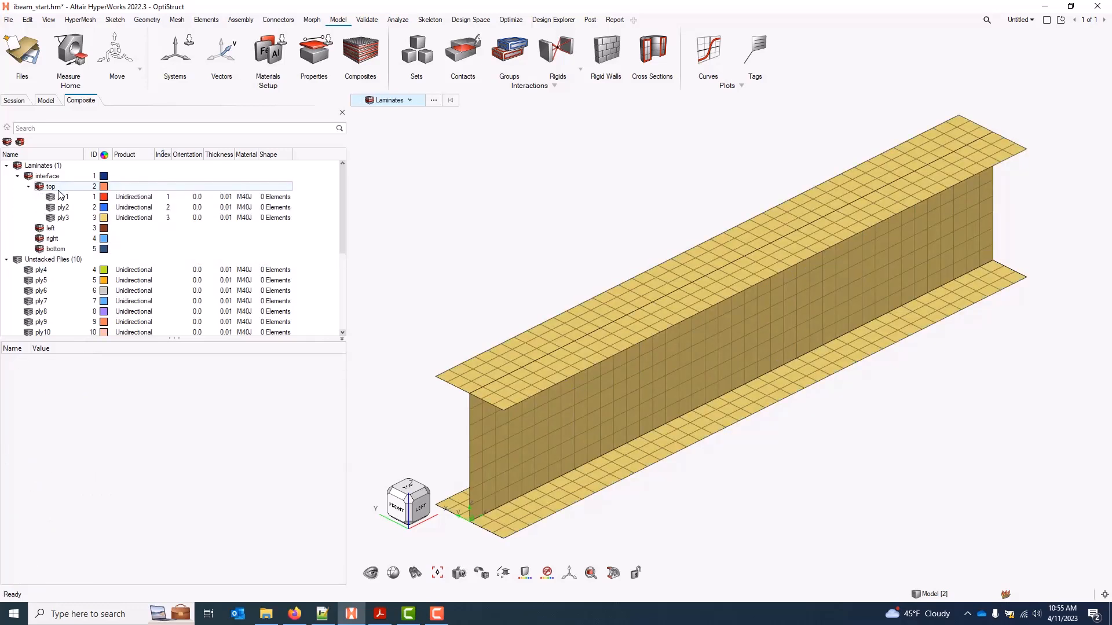
pyautogui.click(64, 270)
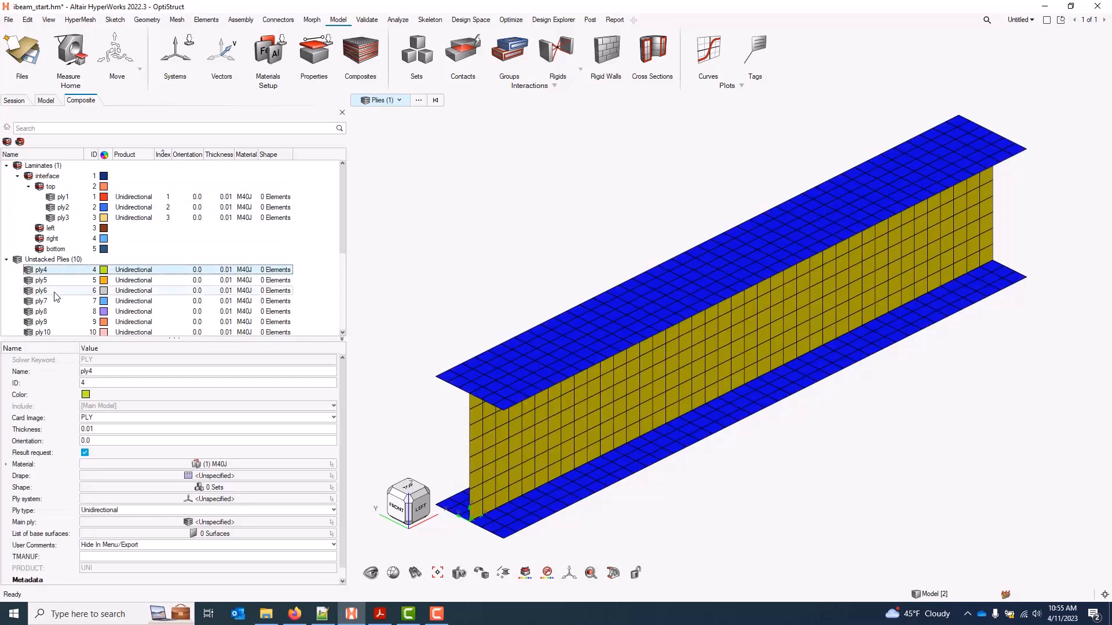
pyautogui.keyDown('shift'); pyautogui.click(55, 292); pyautogui.keyUp('shift')
pyautogui.moveTo(55, 282); pyautogui.dragTo(56, 231)
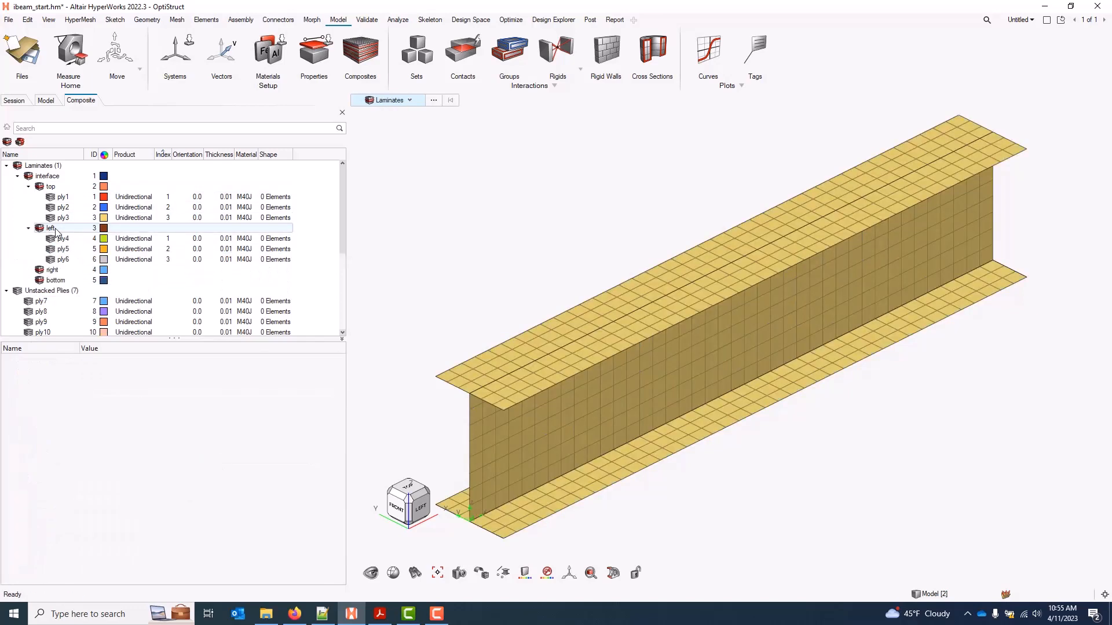
pyautogui.scroll(-2, 49, 255)
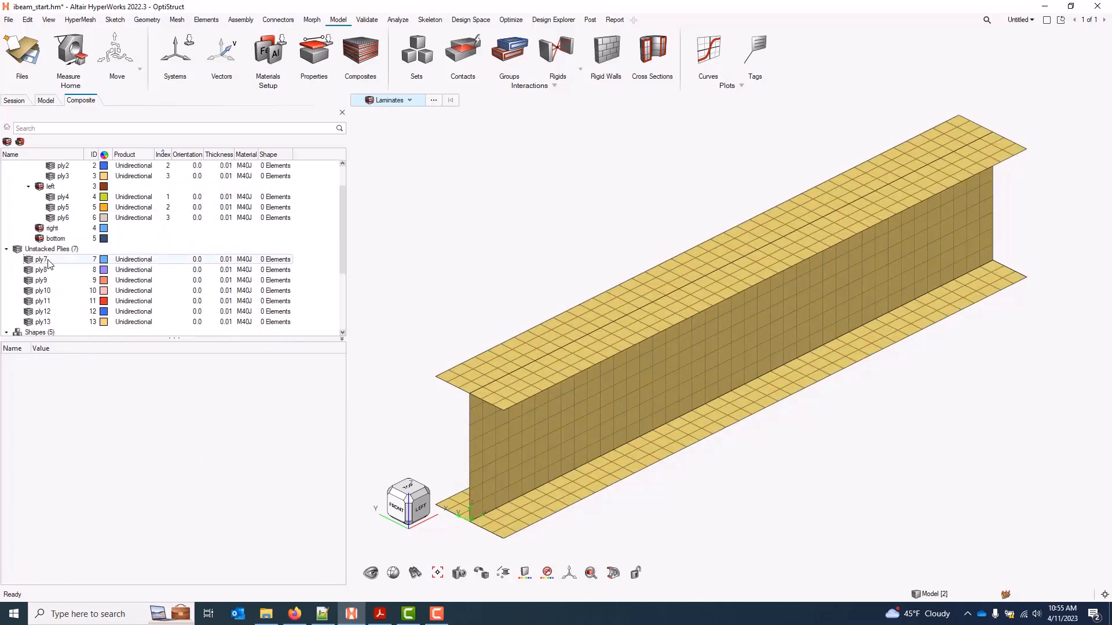
pyautogui.click(48, 262)
pyautogui.keyDown('shift'); pyautogui.click(62, 291); pyautogui.keyUp('shift')
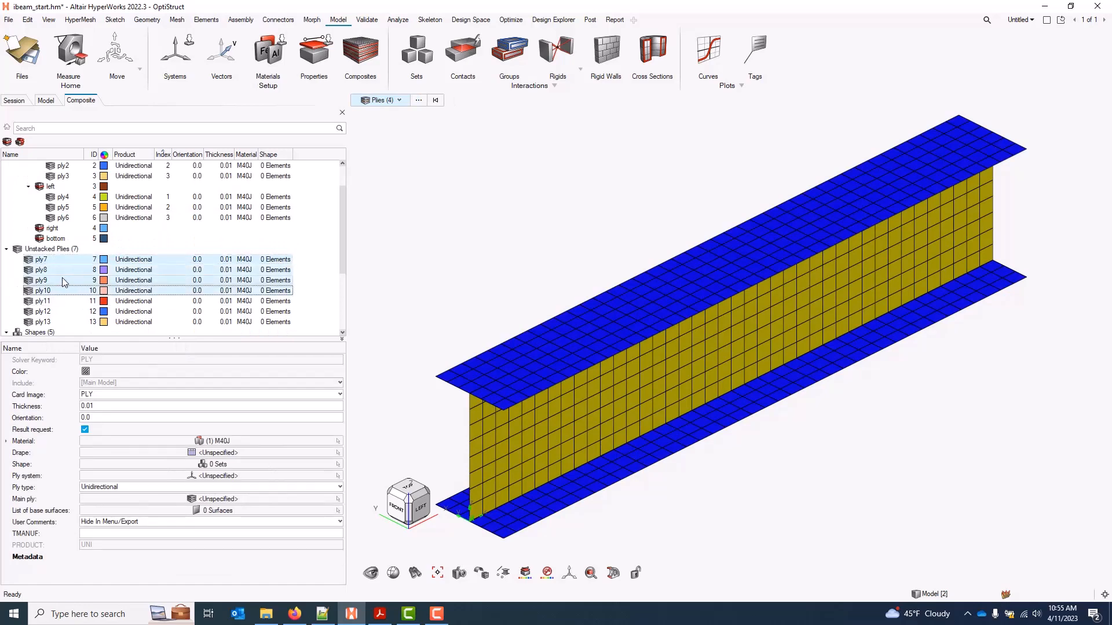
pyautogui.moveTo(64, 281); pyautogui.dragTo(64, 230)
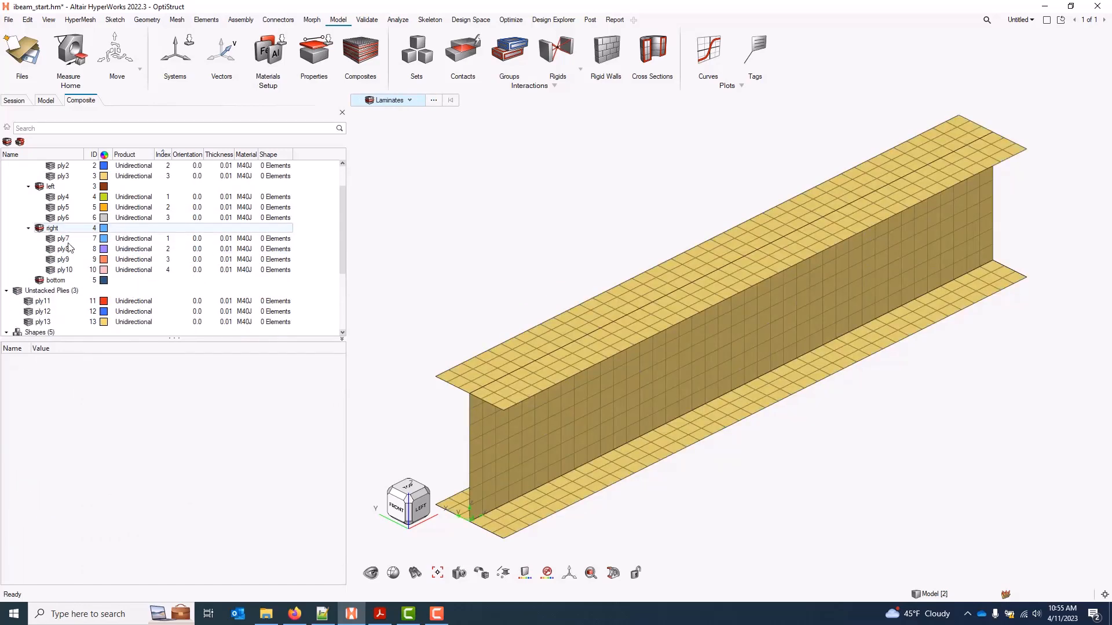
pyautogui.click(60, 301)
pyautogui.keyDown('shift'); pyautogui.click(57, 320); pyautogui.keyUp('shift')
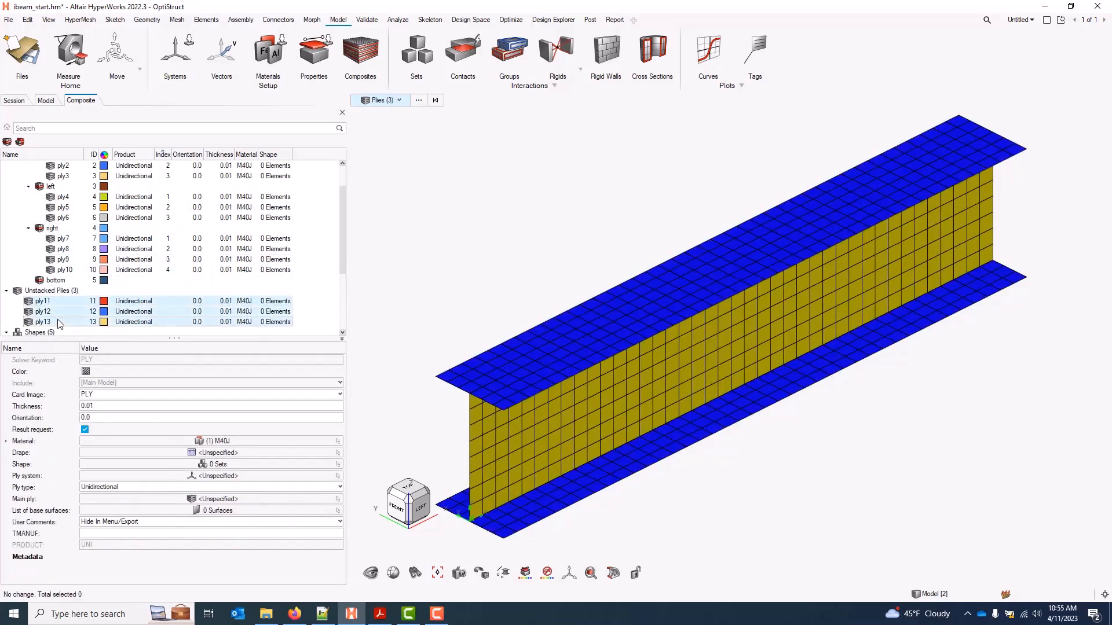
pyautogui.moveTo(58, 319); pyautogui.dragTo(58, 283)
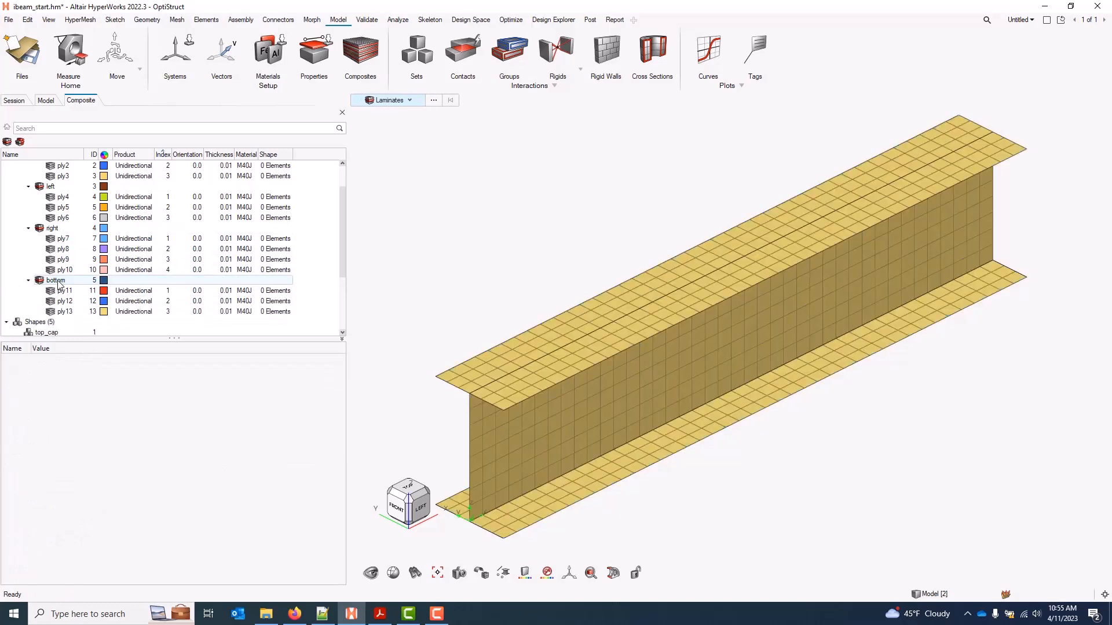
pyautogui.scroll(2, 64, 263)
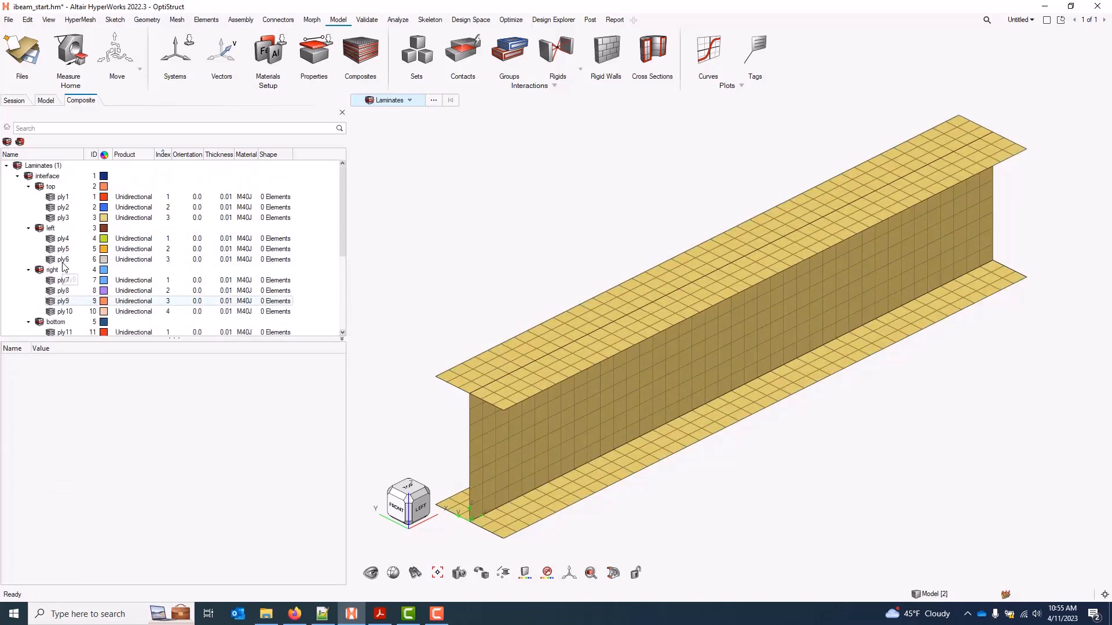
# Set ply1's orientation to 45 and ply2's to -45
pyautogui.doubleClick(198, 197)
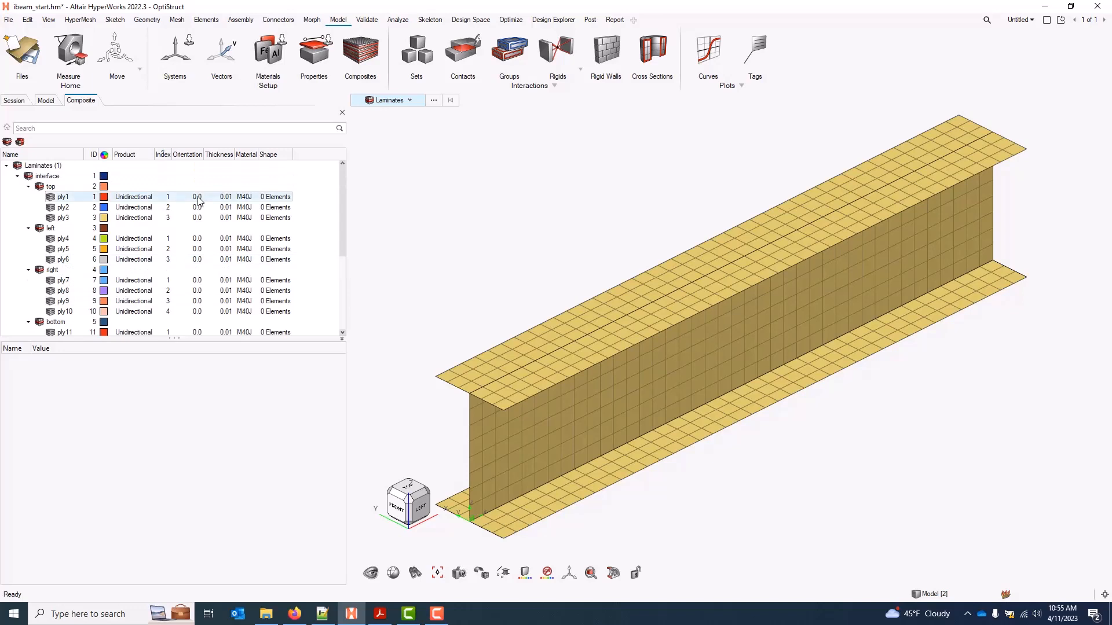
pyautogui.write('45')
pyautogui.press('Return')
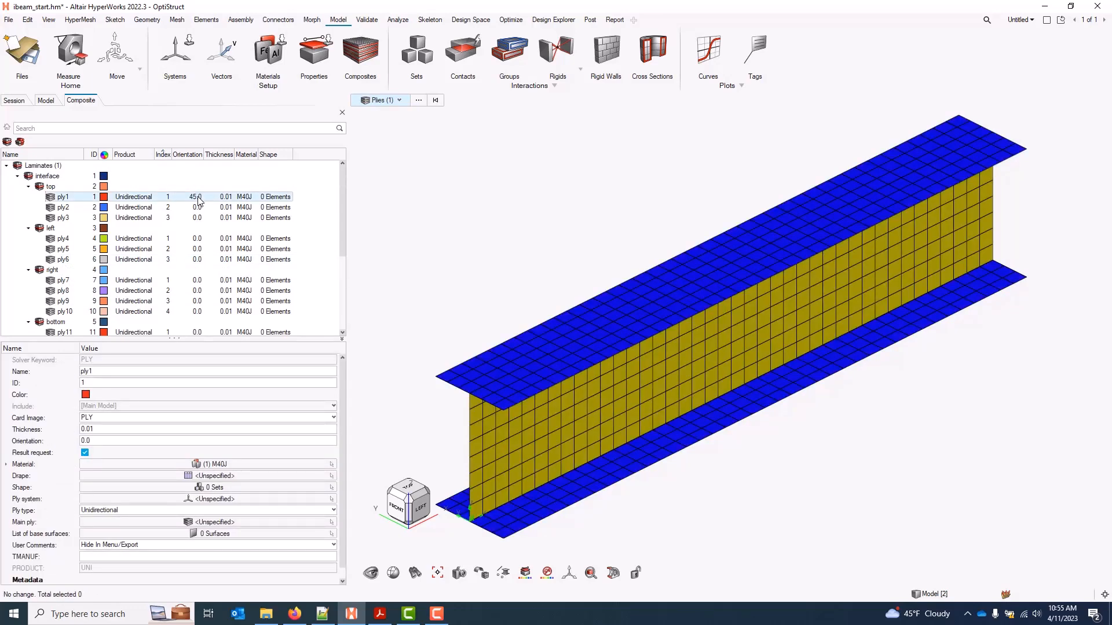
pyautogui.doubleClick(197, 207)
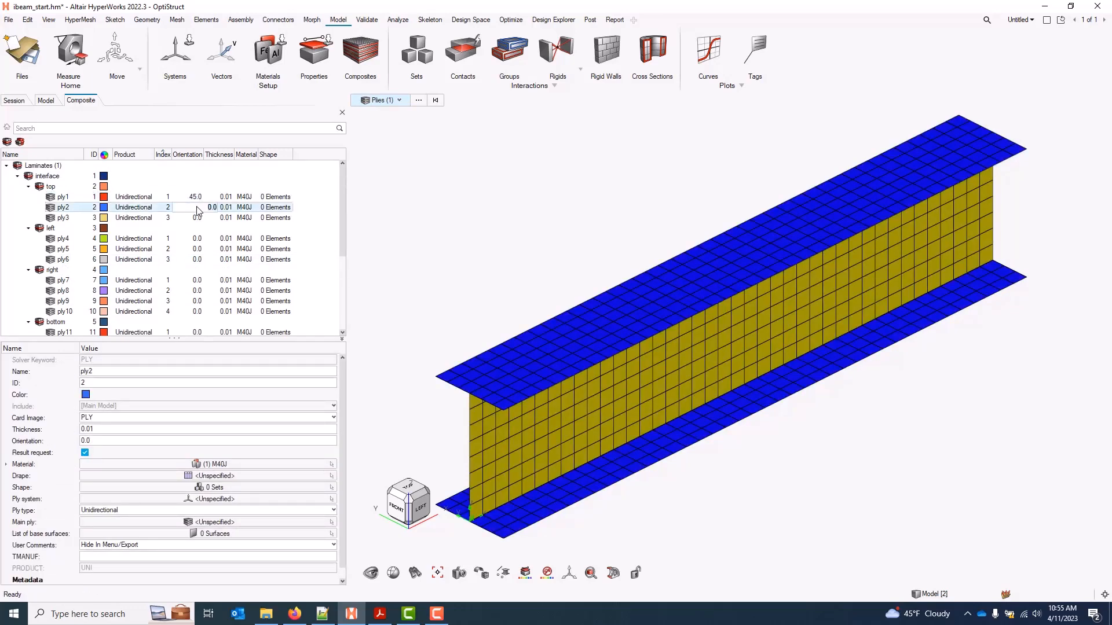
pyautogui.write('-45')
pyautogui.press('Return')
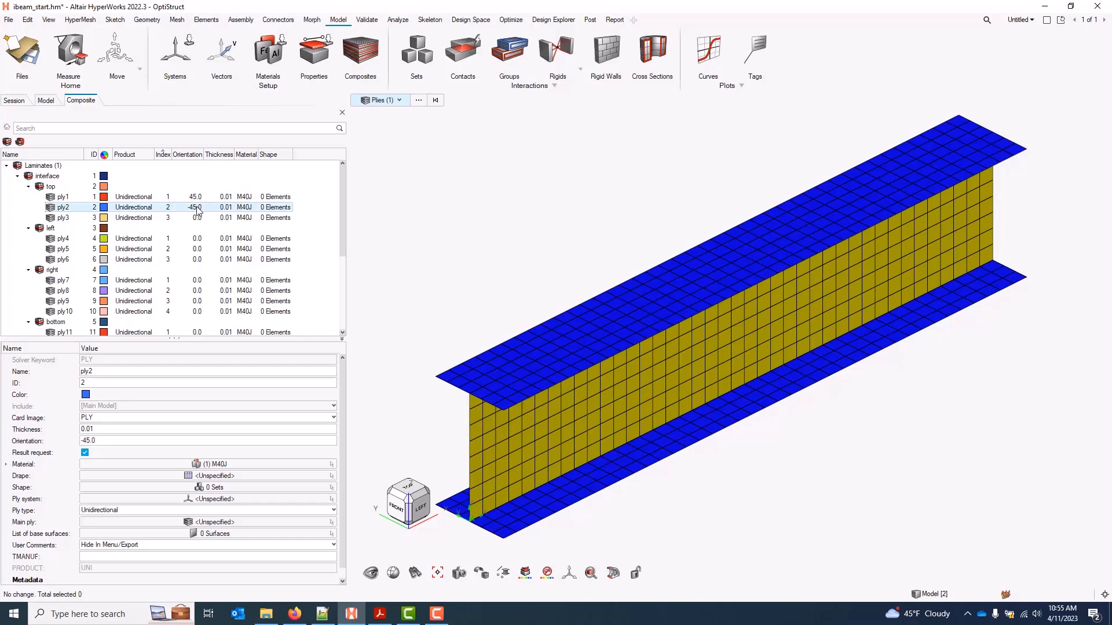
# Assign the top_cap shape set to ply1 through ply3
pyautogui.click(77, 199)
pyautogui.keyDown('shift'); pyautogui.click(75, 217); pyautogui.keyUp('shift')
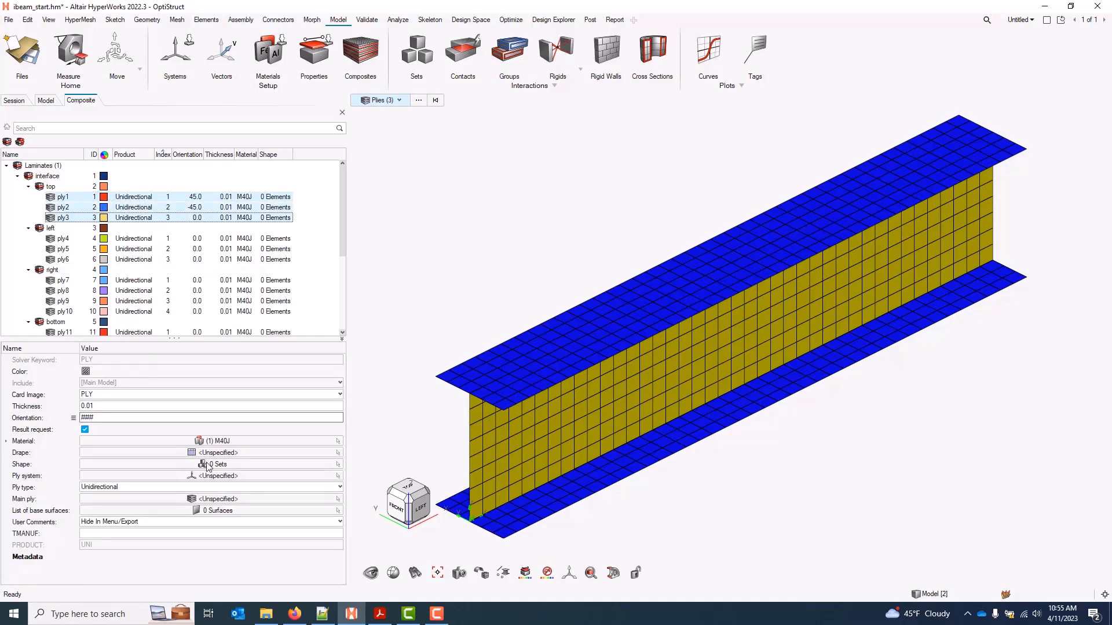
pyautogui.click(223, 476)
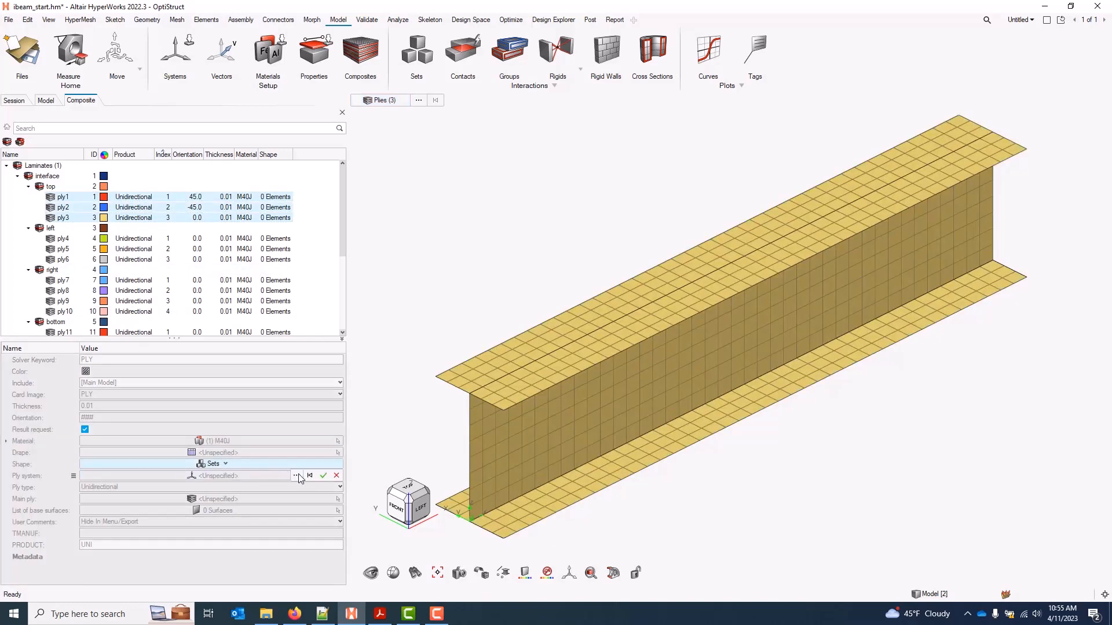
pyautogui.click(299, 477)
pyautogui.click(116, 478)
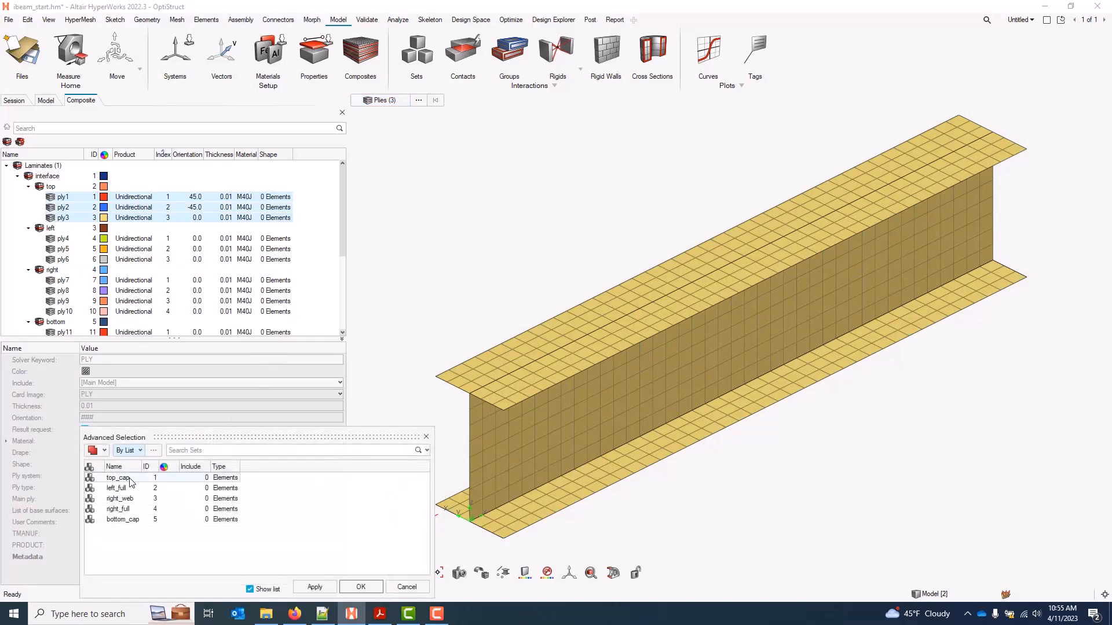
pyautogui.click(363, 588)
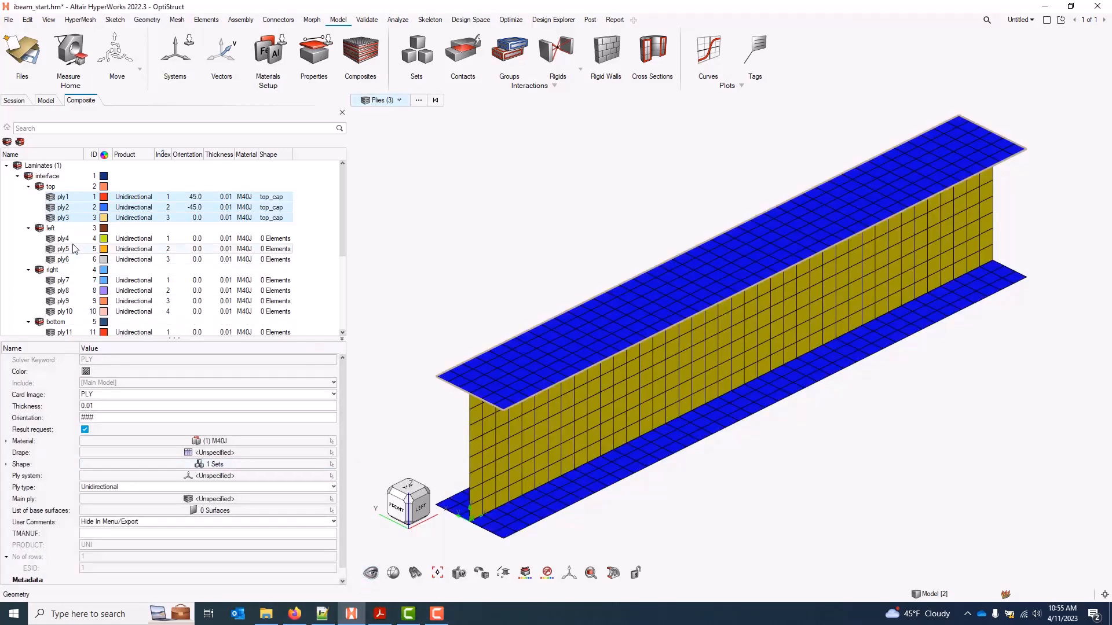
# Assign the left_full shape set to ply4 through ply6
pyautogui.click(64, 238)
pyautogui.keyDown('shift'); pyautogui.click(65, 260); pyautogui.keyUp('shift')
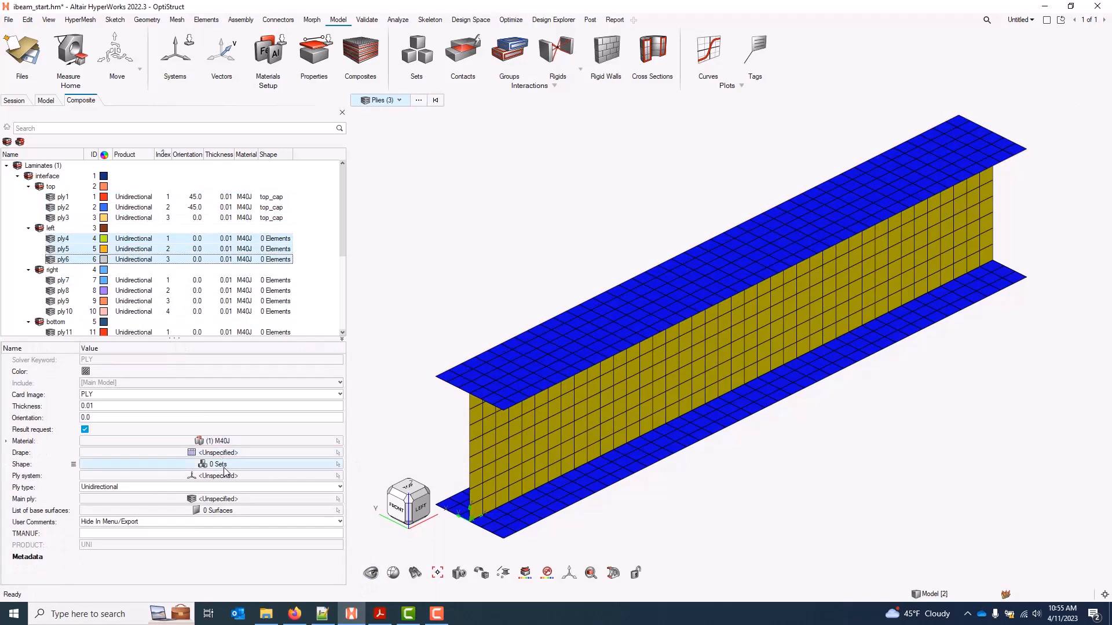
pyautogui.click(228, 464)
pyautogui.click(297, 475)
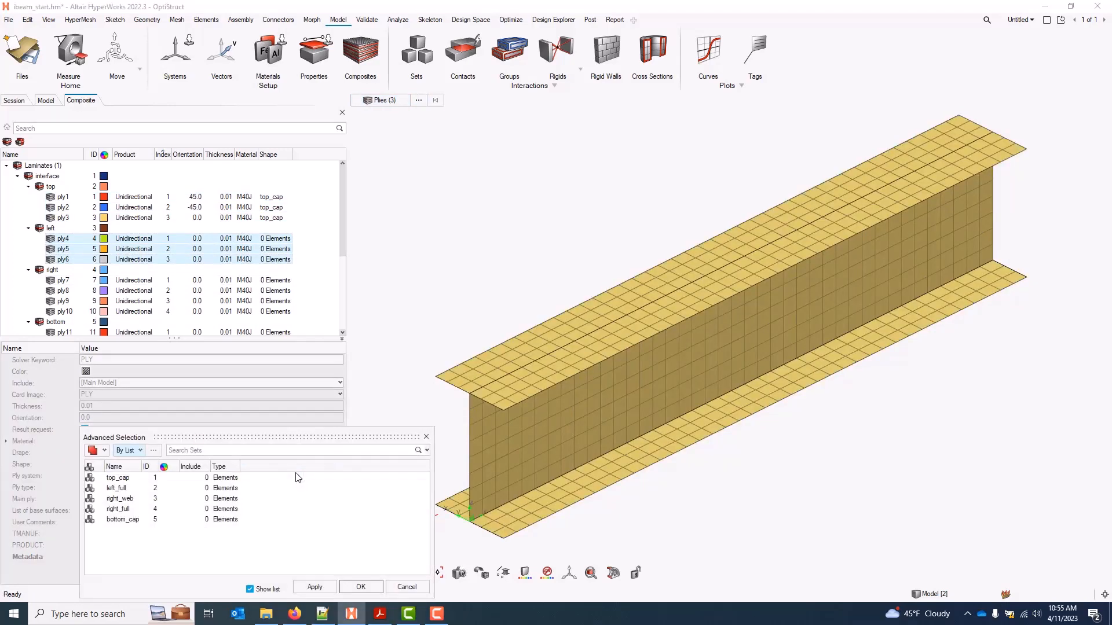
pyautogui.click(116, 488)
pyautogui.click(360, 587)
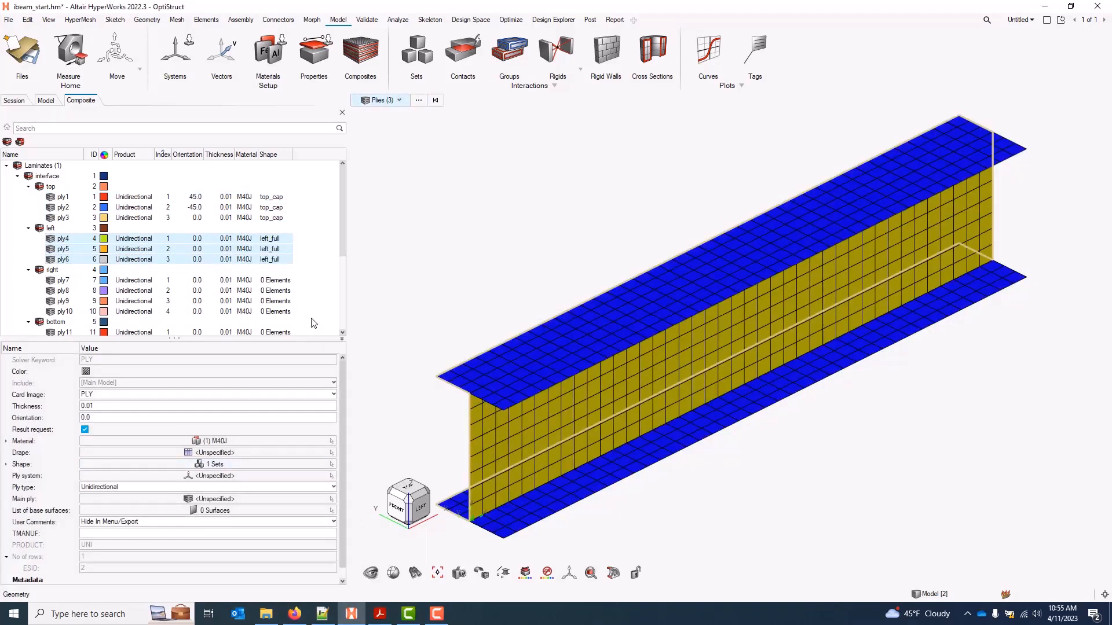
pyautogui.click(197, 250)
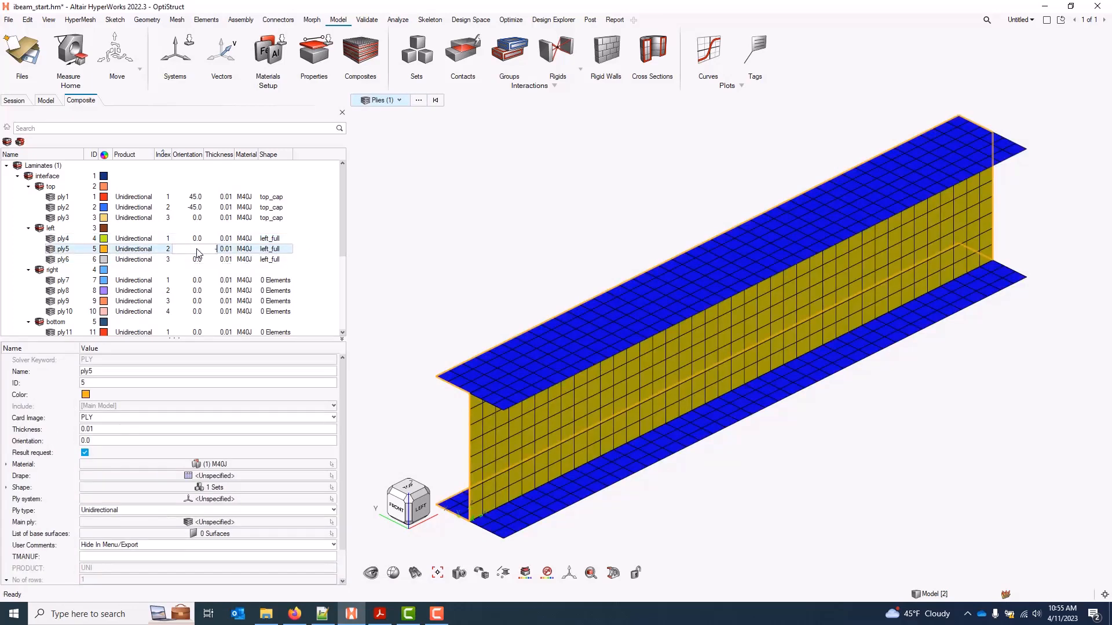
# Set ply5's orientation to -45 and ply6's to 45
pyautogui.write('-45')
pyautogui.press('Return')
pyautogui.click(196, 260)
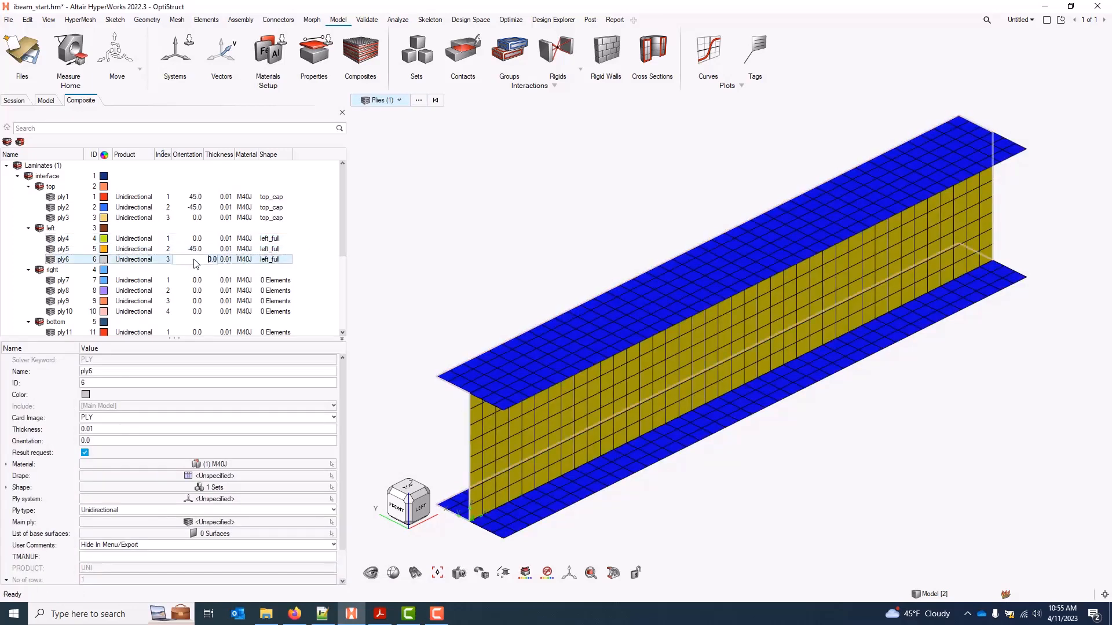
pyautogui.write('45')
pyautogui.press('Return')
# Orient ply7 at 90 and give it the right_web shape set
pyautogui.scroll(-2, 194, 266)
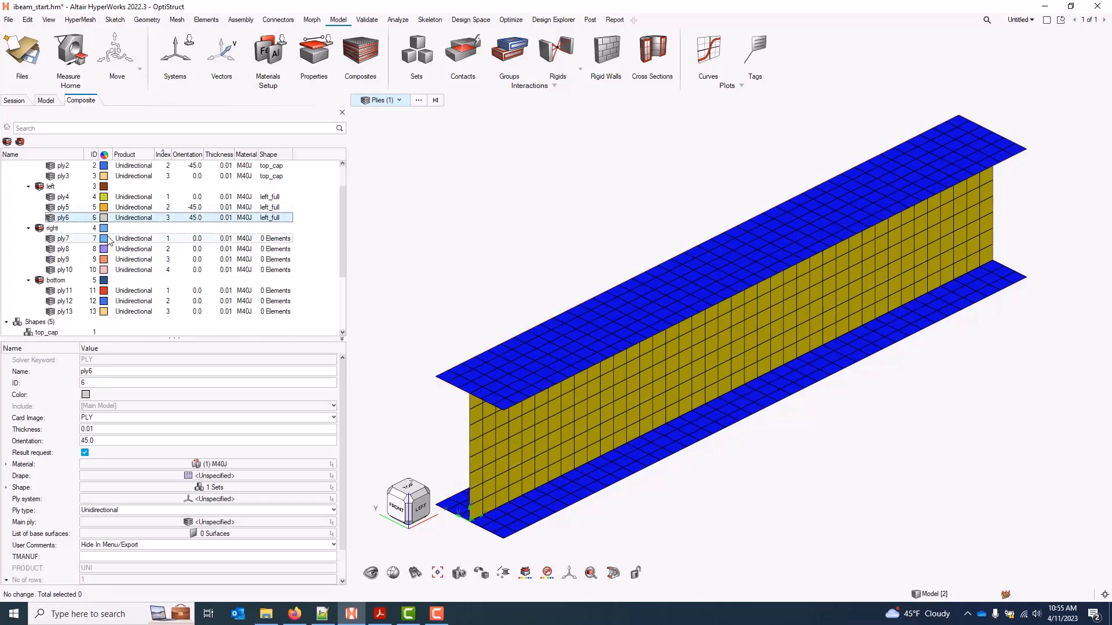
pyautogui.click(77, 243)
pyautogui.click(197, 240)
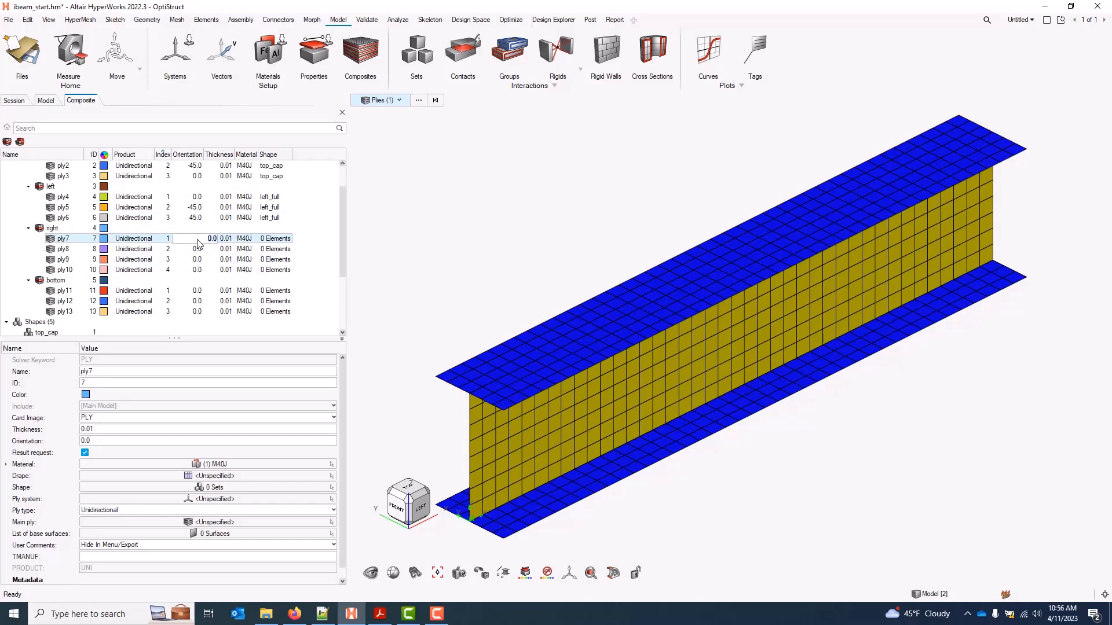
pyautogui.press('Return')
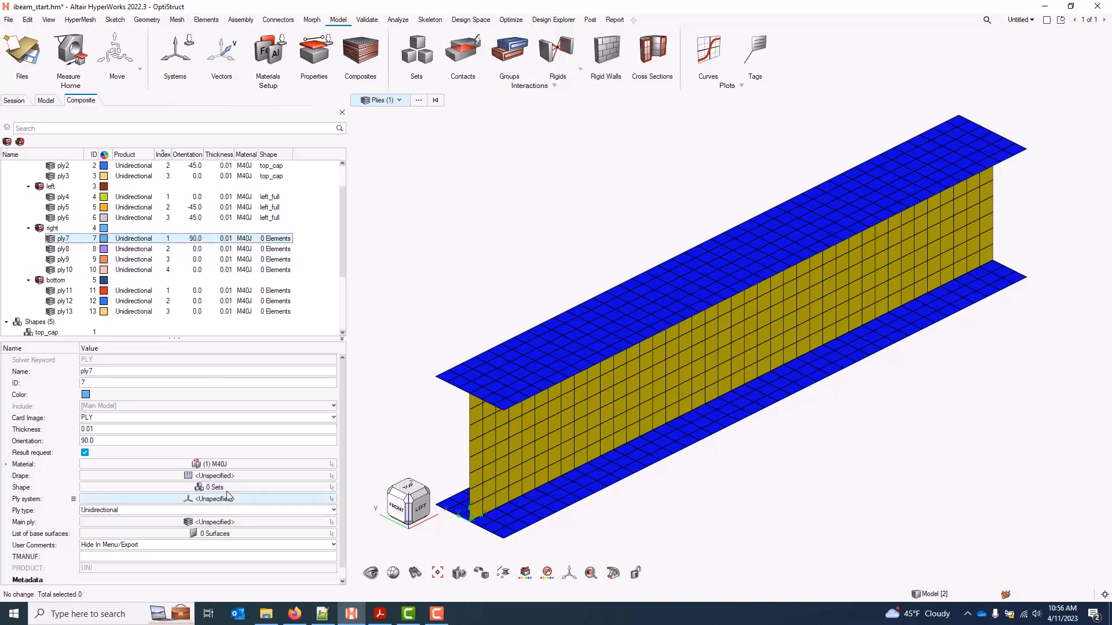
pyautogui.click(263, 490)
pyautogui.click(290, 499)
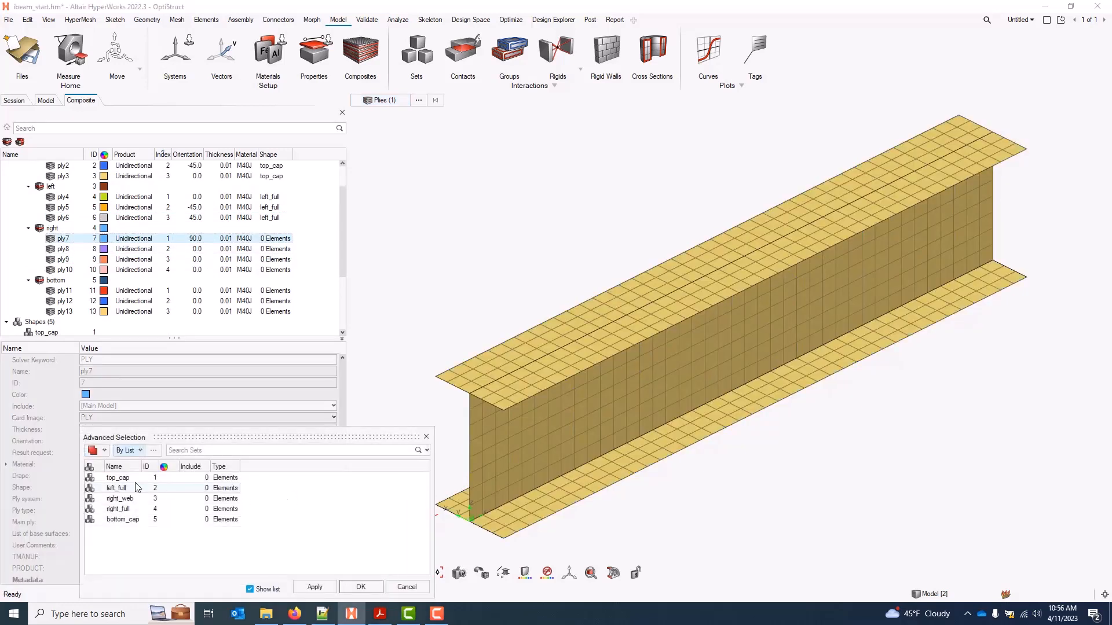
pyautogui.click(122, 498)
pyautogui.click(360, 587)
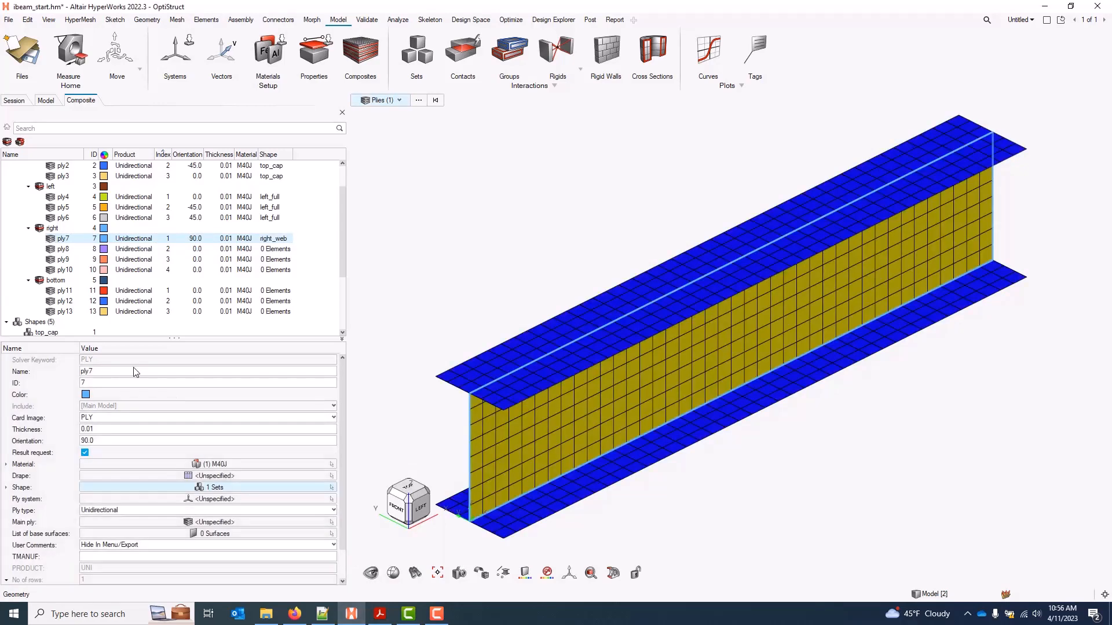
# Assign the right_full shape set to ply8 through ply10
pyautogui.click(64, 250)
pyautogui.keyDown('shift'); pyautogui.click(65, 270); pyautogui.keyUp('shift')
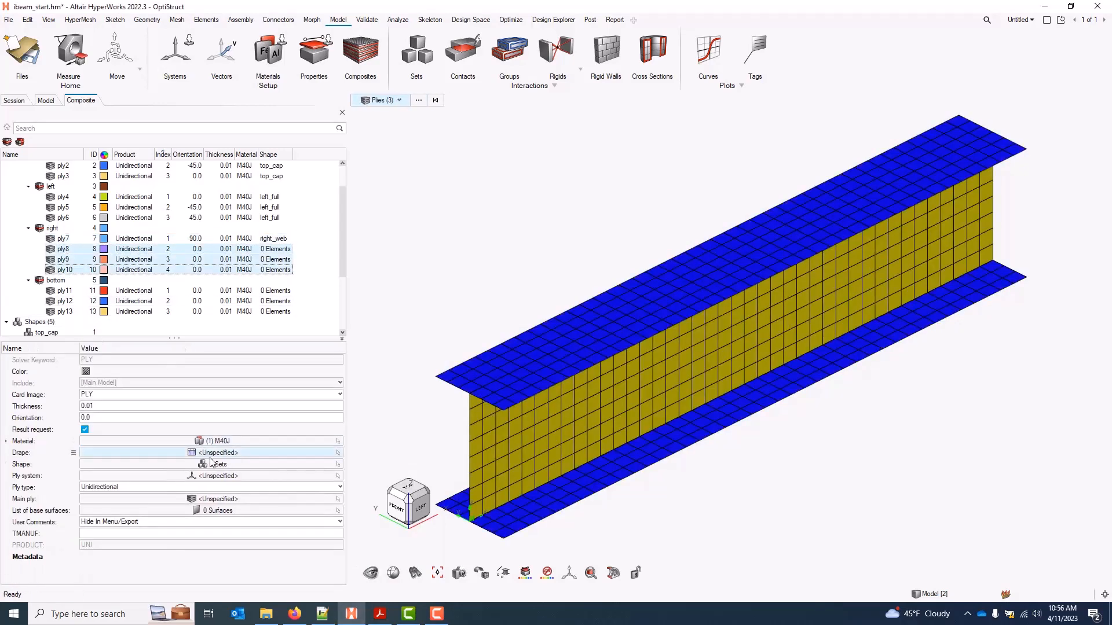
pyautogui.click(237, 466)
pyautogui.click(296, 475)
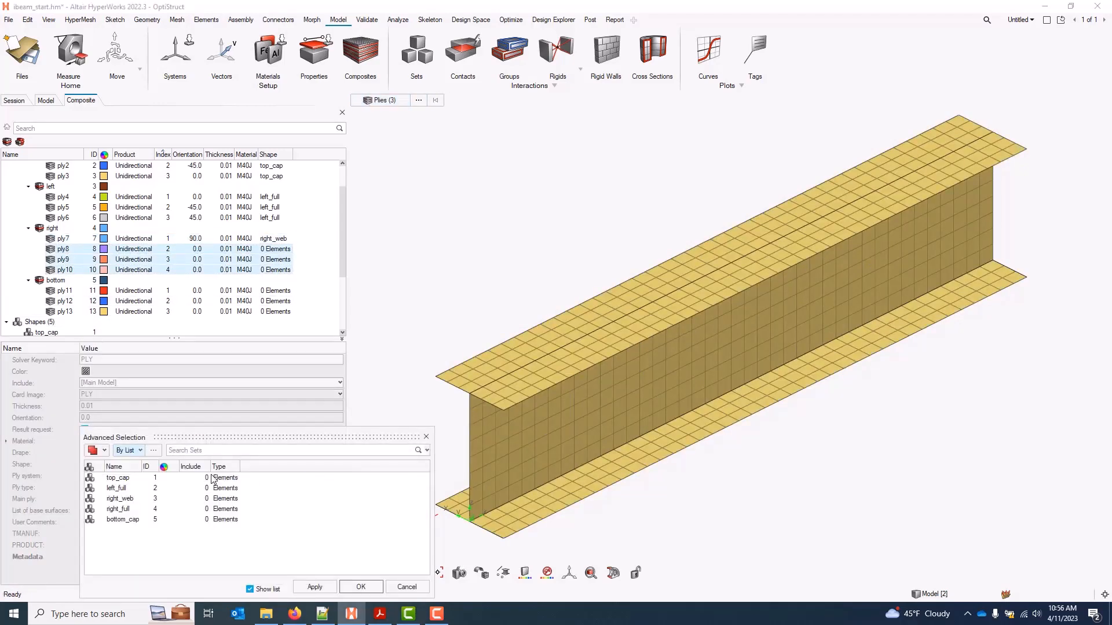
pyautogui.click(122, 509)
pyautogui.click(360, 587)
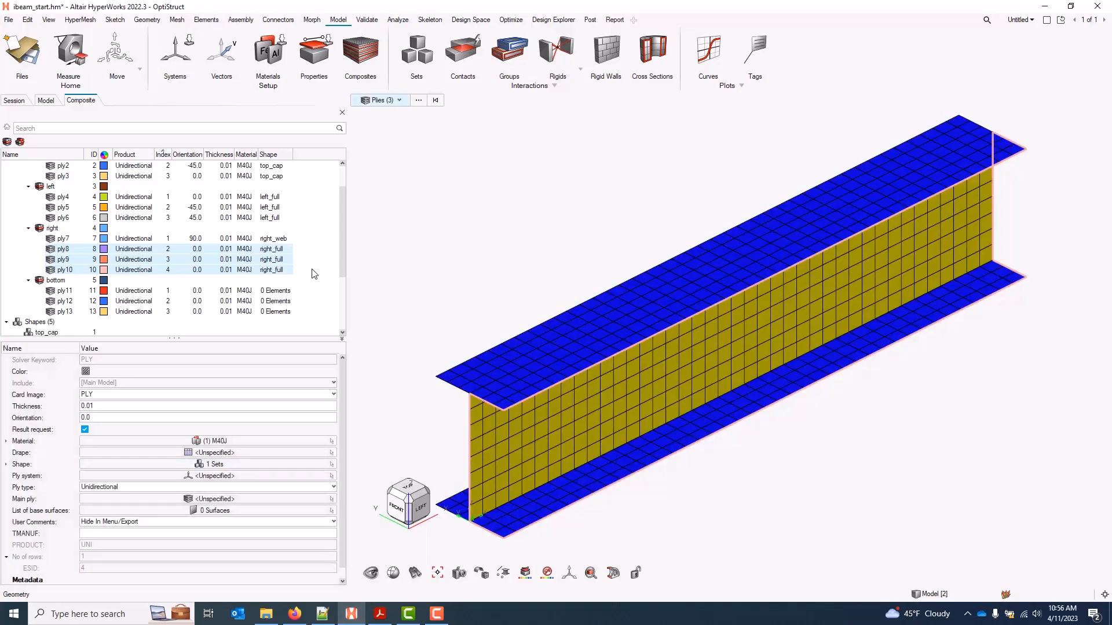
pyautogui.doubleClick(193, 259)
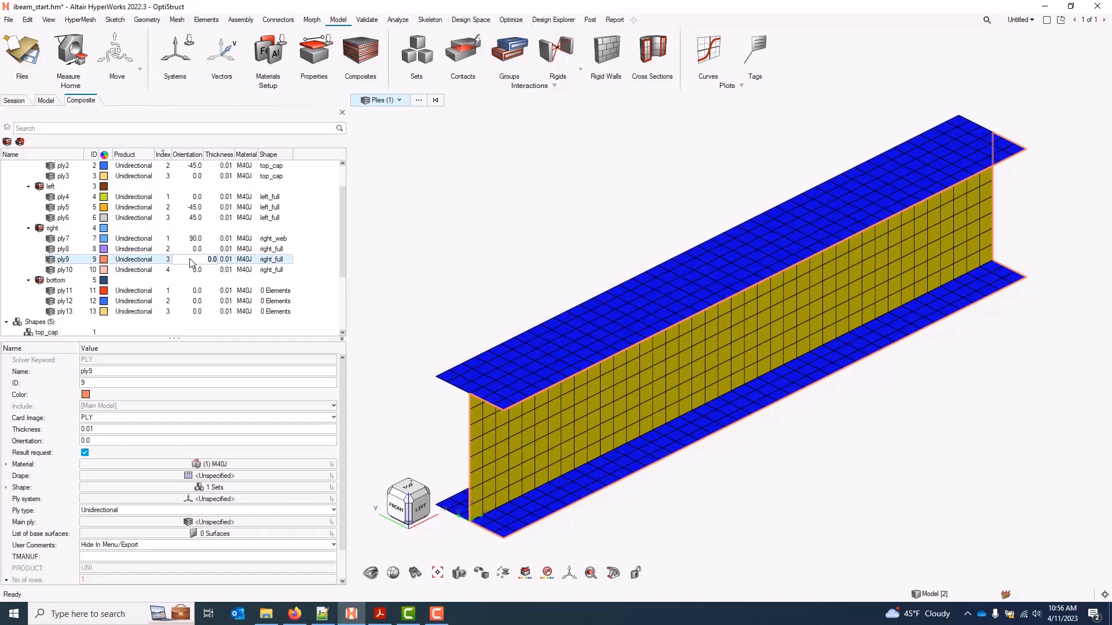
# Set ply9's orientation to -45° and ply10's orientation to 45°
pyautogui.write('-45')
pyautogui.press('Return')
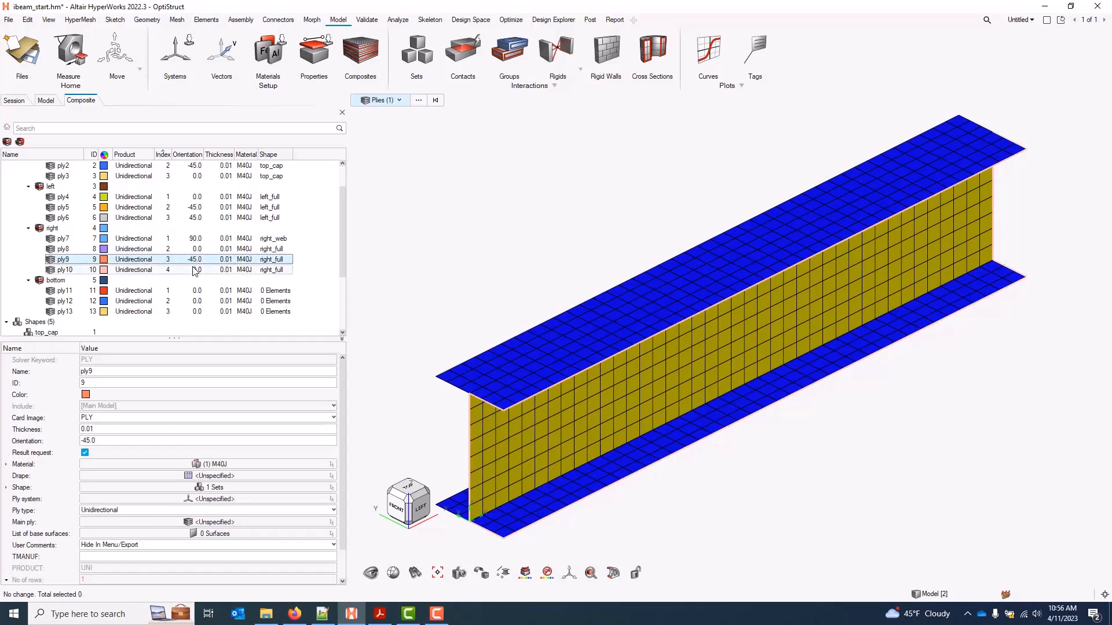
pyautogui.doubleClick(195, 269)
pyautogui.press('Return')
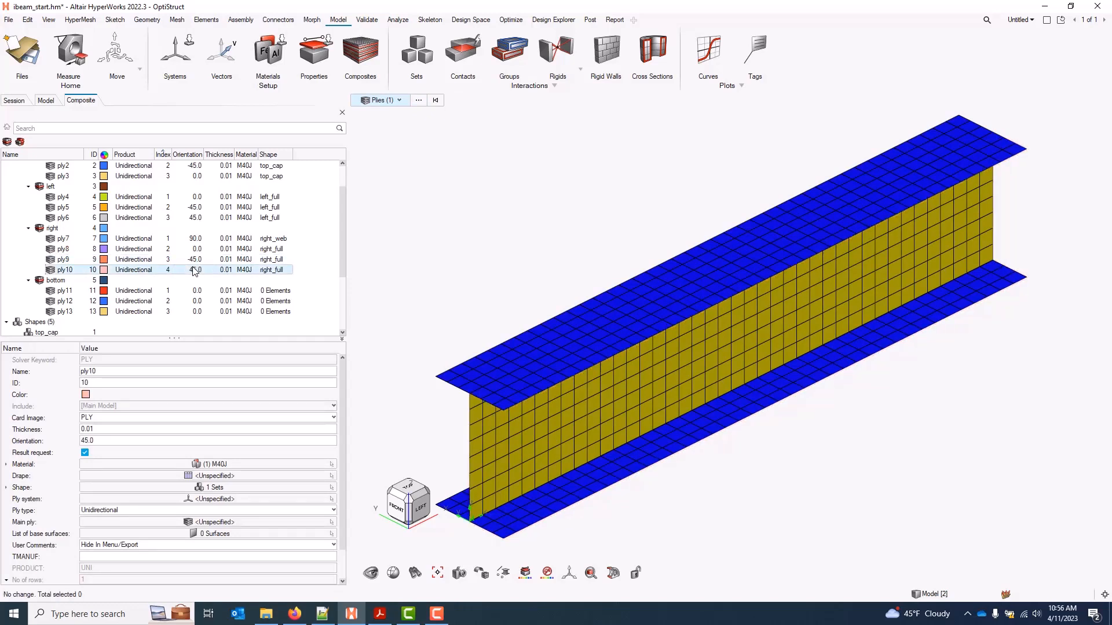
# Set ply12's orientation to -45° and ply13's orientation to 45°
pyautogui.doubleClick(196, 301)
pyautogui.write('-')
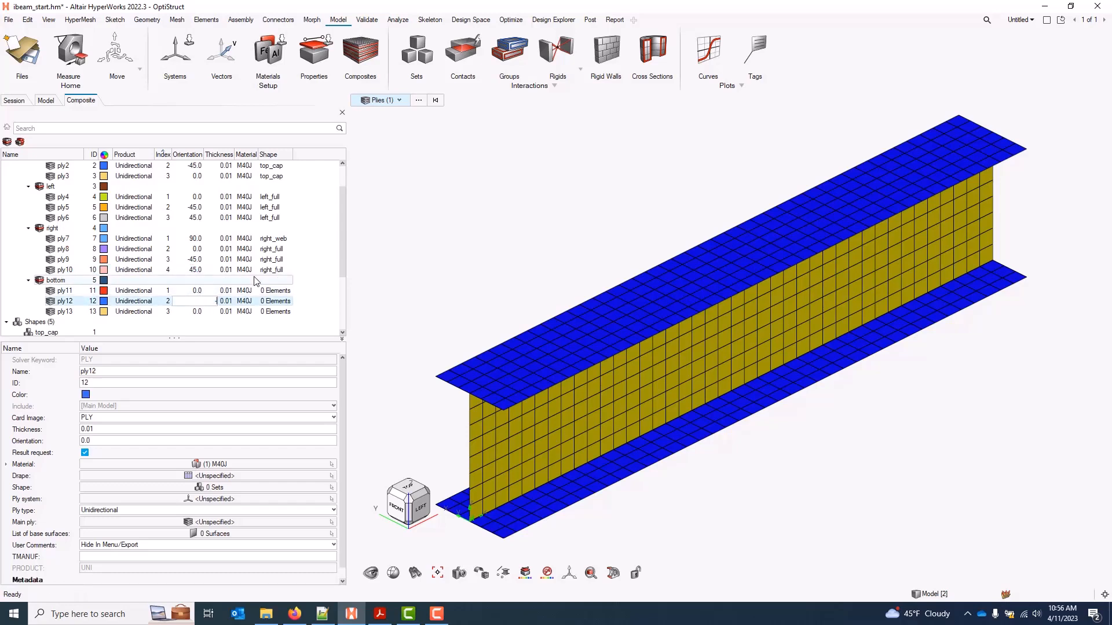
pyautogui.write('45')
pyautogui.press('Return')
pyautogui.doubleClick(200, 312)
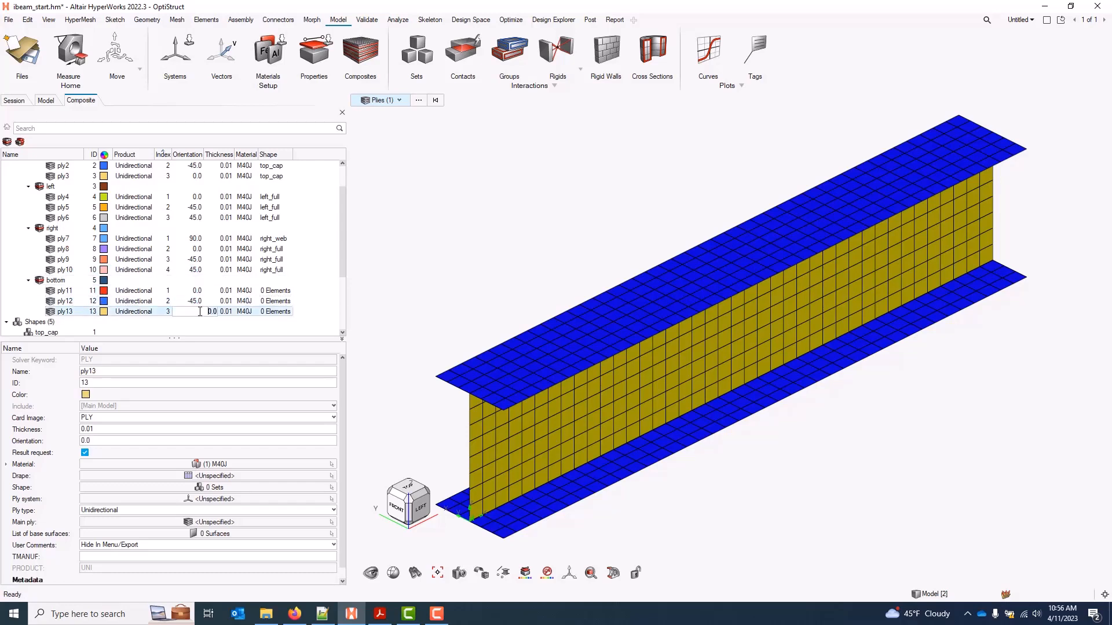
pyautogui.write('45')
pyautogui.press('Return')
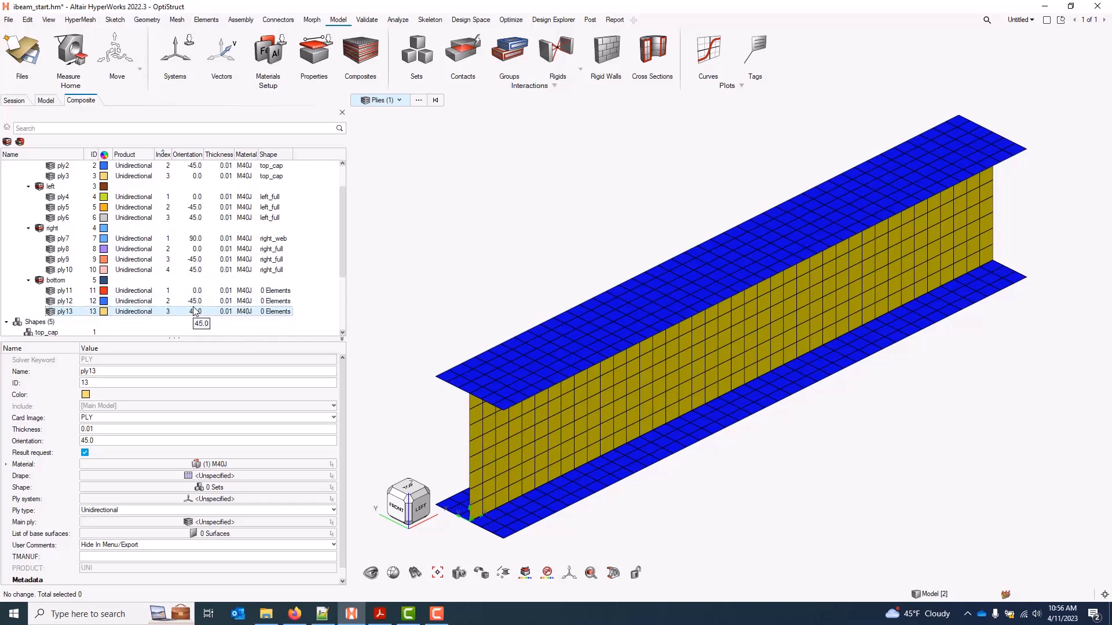
pyautogui.moveTo(67, 311); pyautogui.dragTo(73, 290)
pyautogui.click(71, 304)
pyautogui.keyDown('shift'); pyautogui.click(71, 313); pyautogui.keyUp('shift')
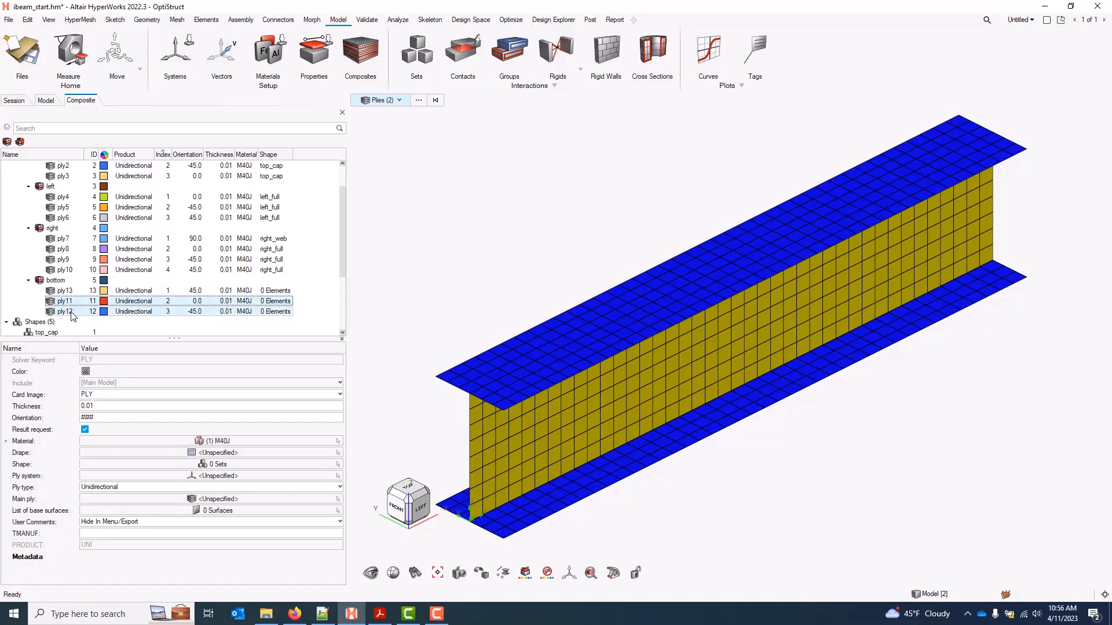
pyautogui.click(72, 300)
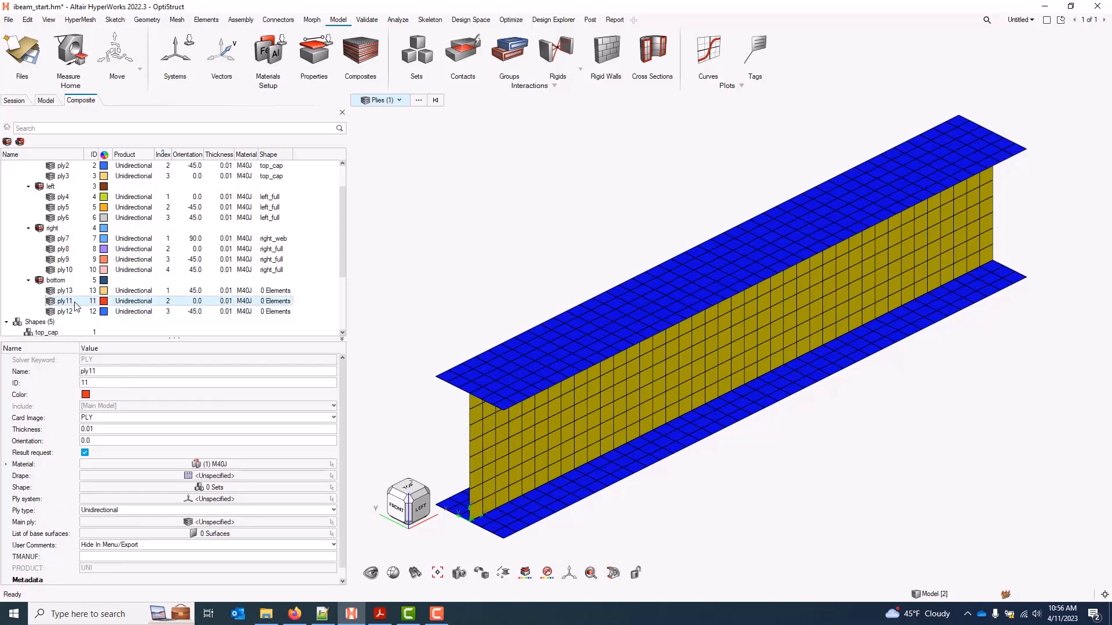
pyautogui.moveTo(73, 301); pyautogui.dragTo(73, 313)
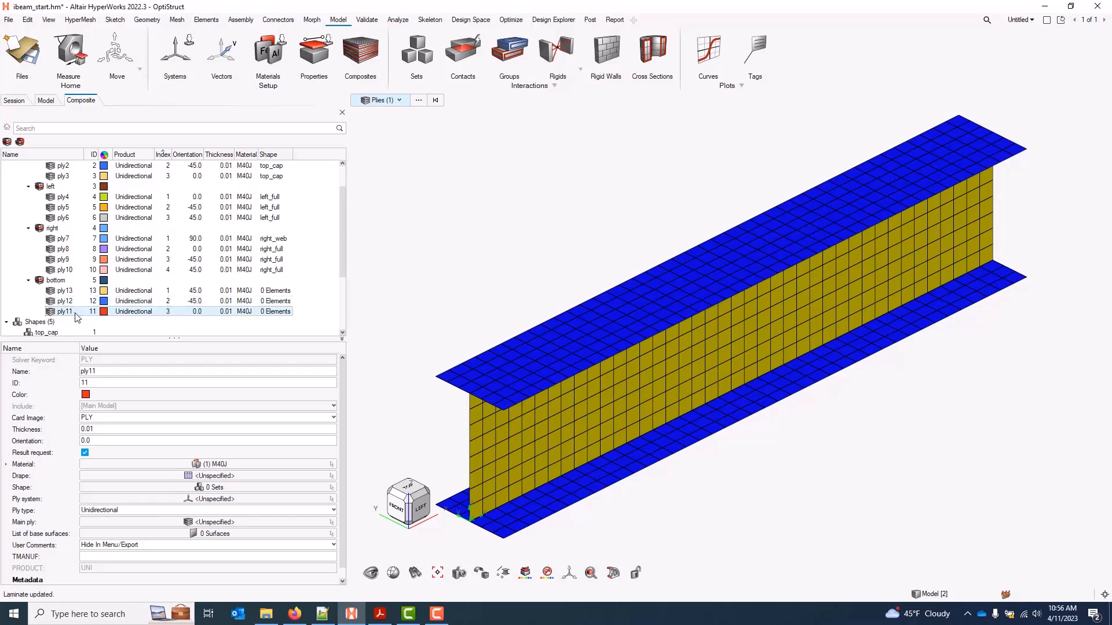
pyautogui.hotkey('ctrl', 'z')
pyautogui.moveTo(270, 290); pyautogui.dragTo(268, 311)
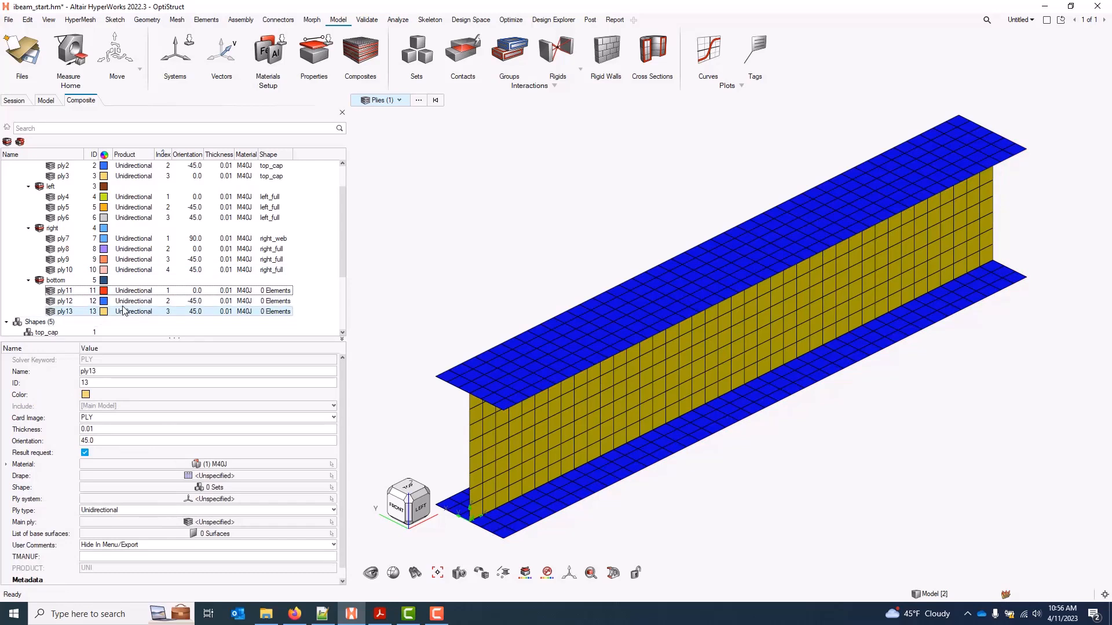
pyautogui.click(64, 291)
# Assign the bottom_cap shape set to plies ply11 through ply13
pyautogui.keyDown('shift'); pyautogui.click(66, 312); pyautogui.keyUp('shift')
pyautogui.click(237, 463)
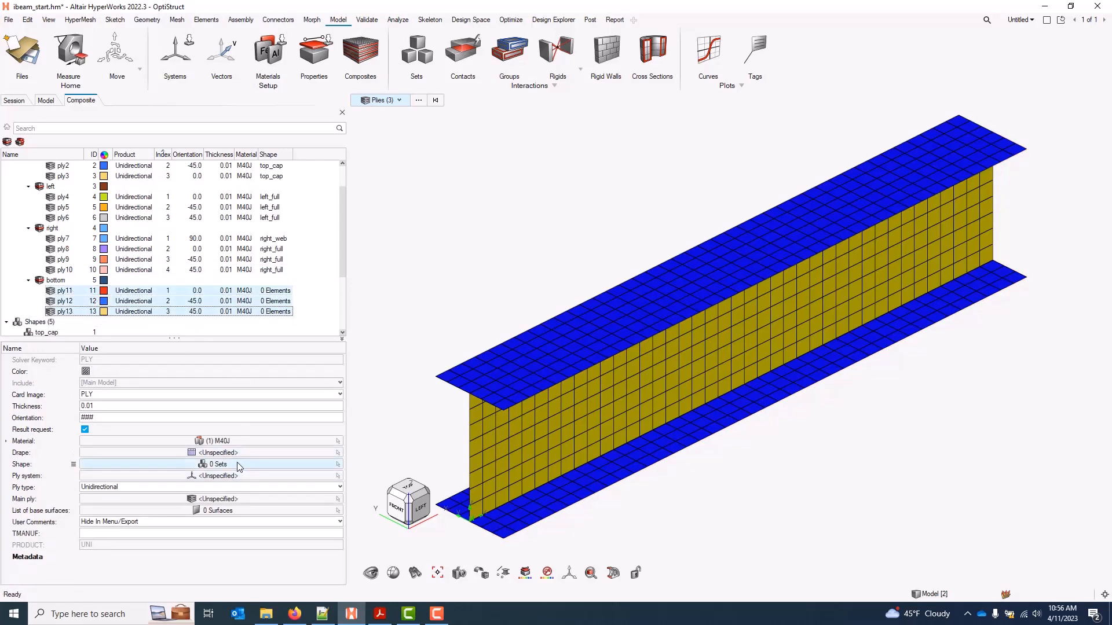
pyautogui.click(297, 476)
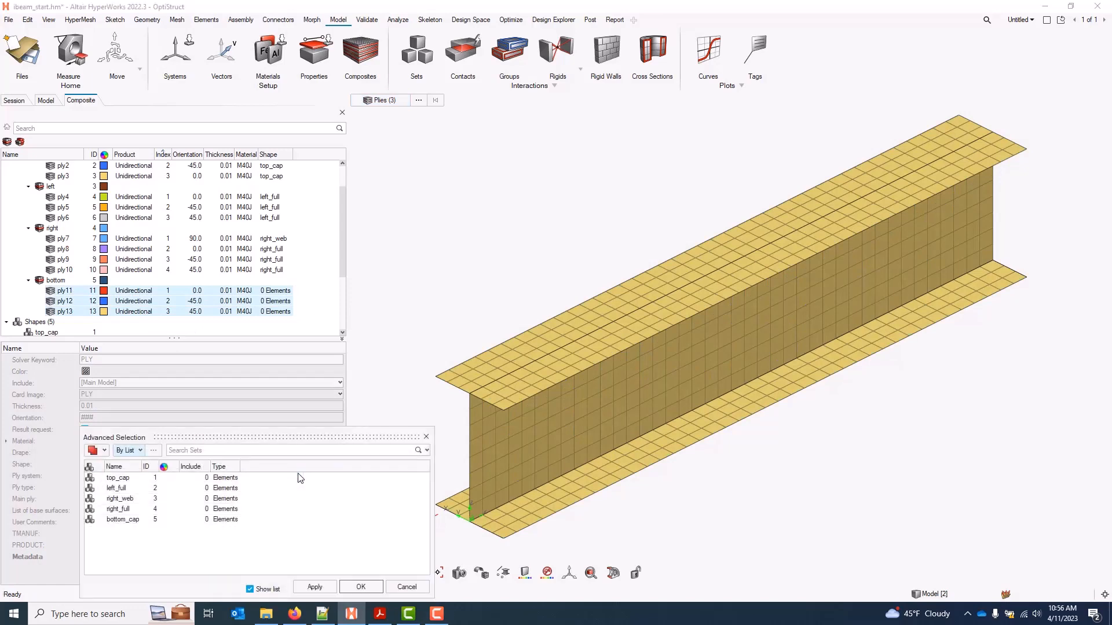
pyautogui.click(123, 520)
pyautogui.click(360, 587)
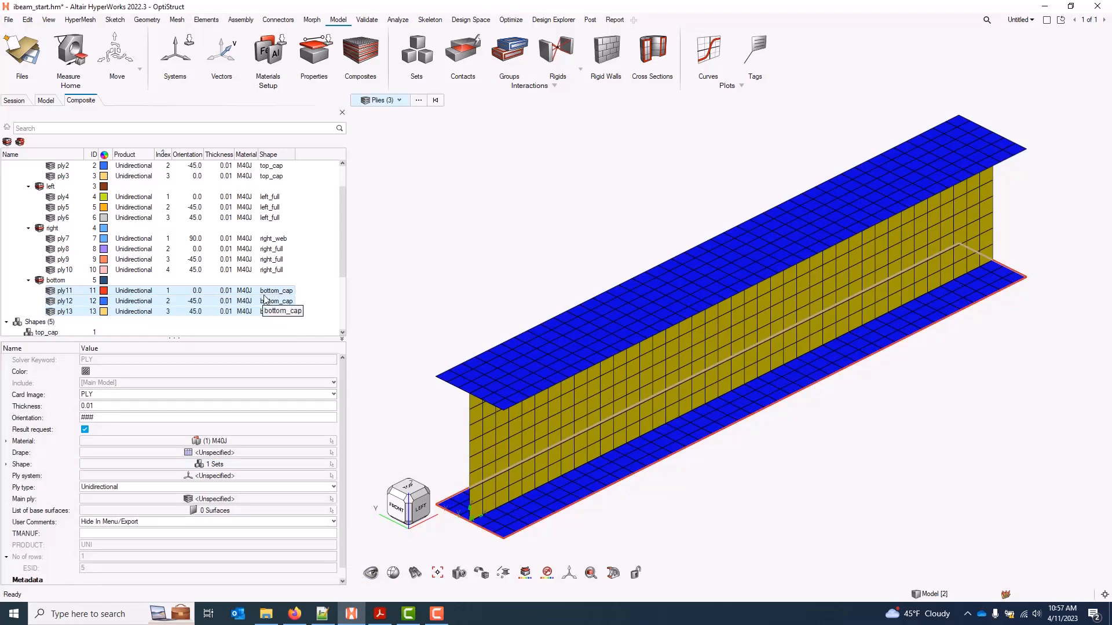
# Clear the ply selection and review the interface laminate's properties
pyautogui.press('Escape')
pyautogui.moveTo(343, 246); pyautogui.dragTo(342, 208)
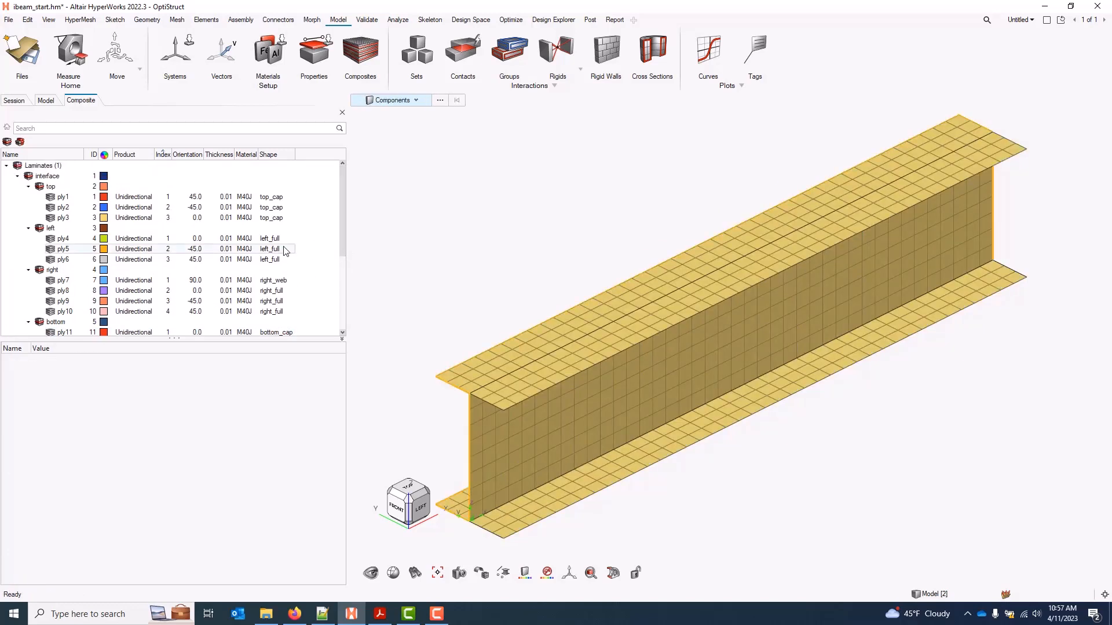
pyautogui.click(55, 176)
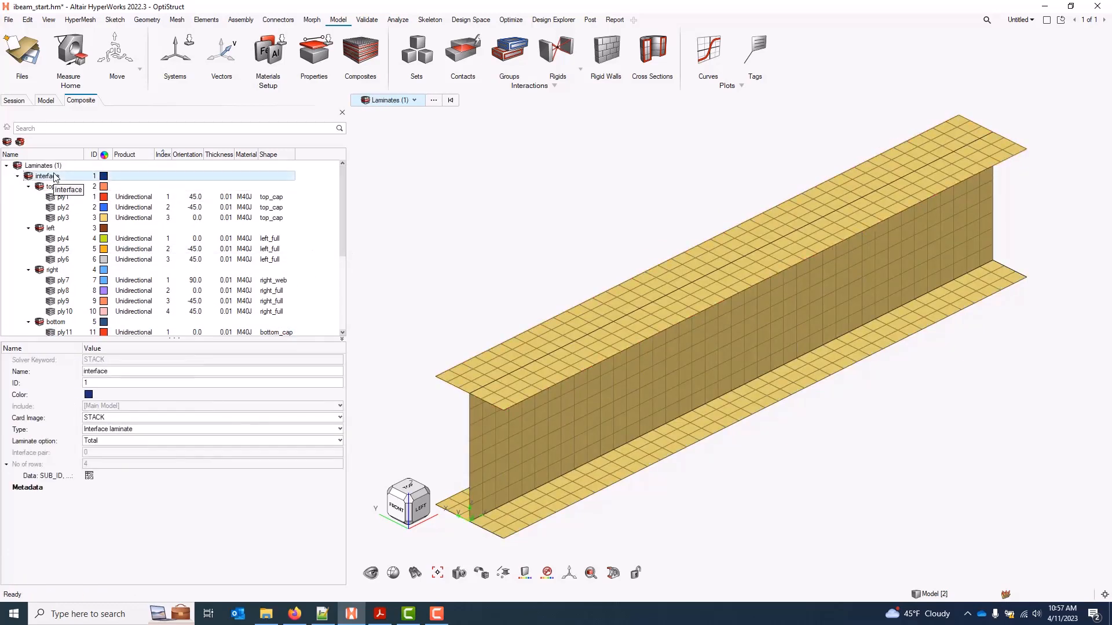
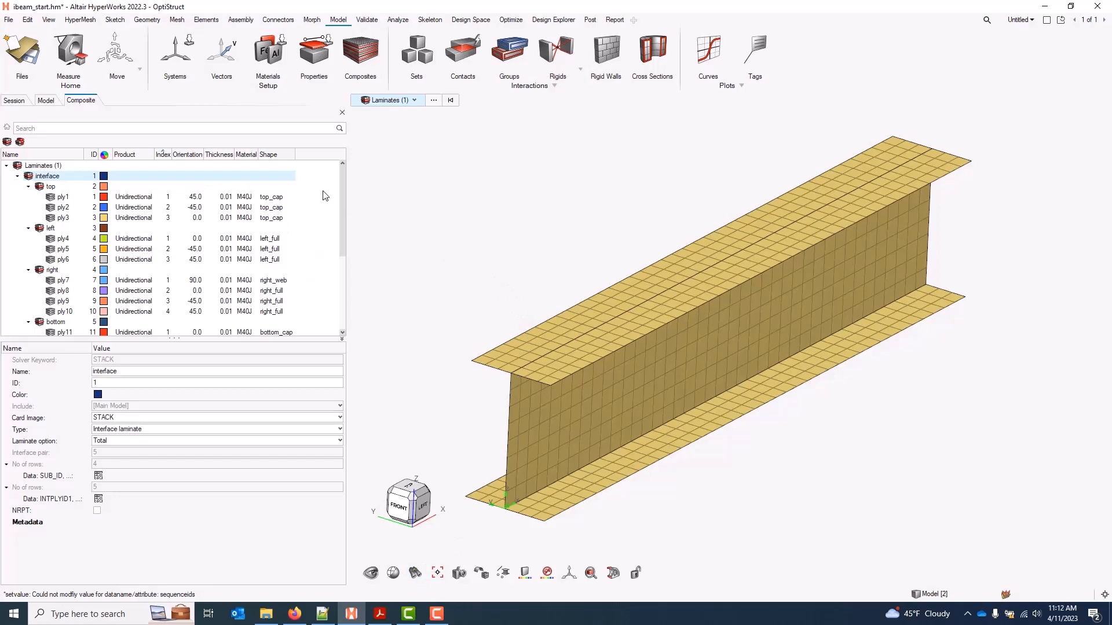
# Bring up the Ply Normals orientation review and display ply1's normals on the I-beam
pyautogui.rightClick(324, 181)
pyautogui.moveTo(338, 197)
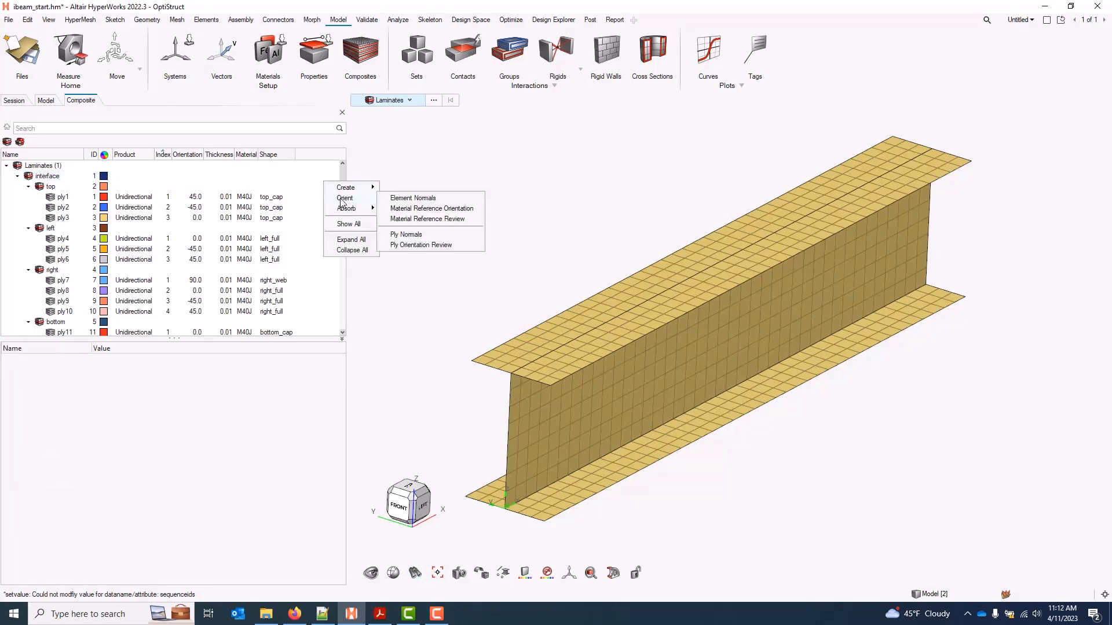
pyautogui.click(438, 235)
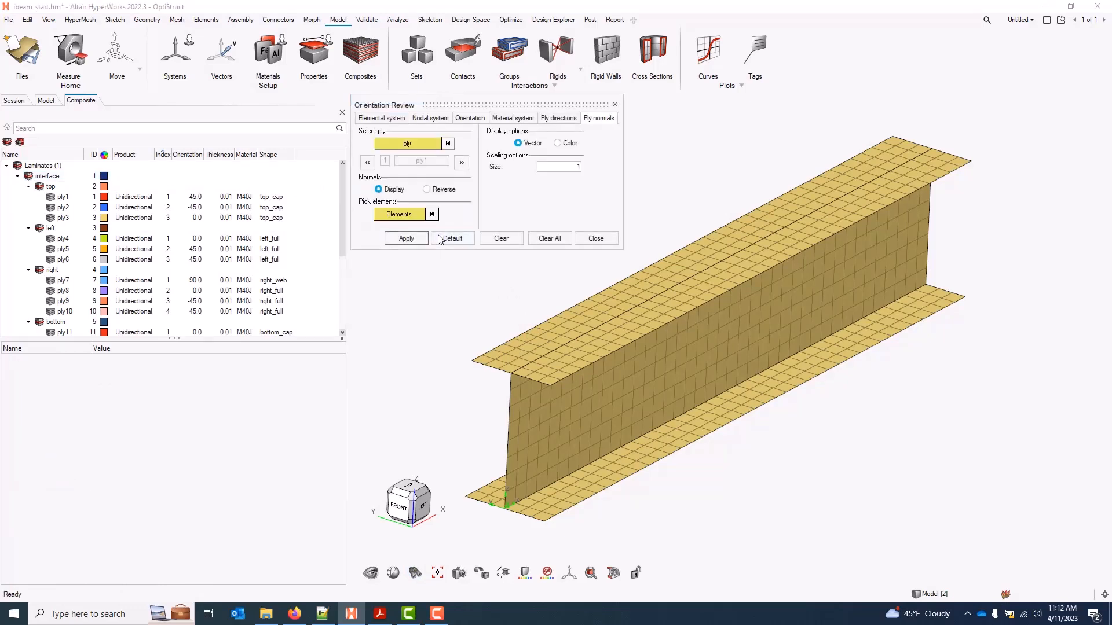
pyautogui.click(405, 239)
pyautogui.moveTo(531, 379); pyautogui.dragTo(537, 352, button='middle')
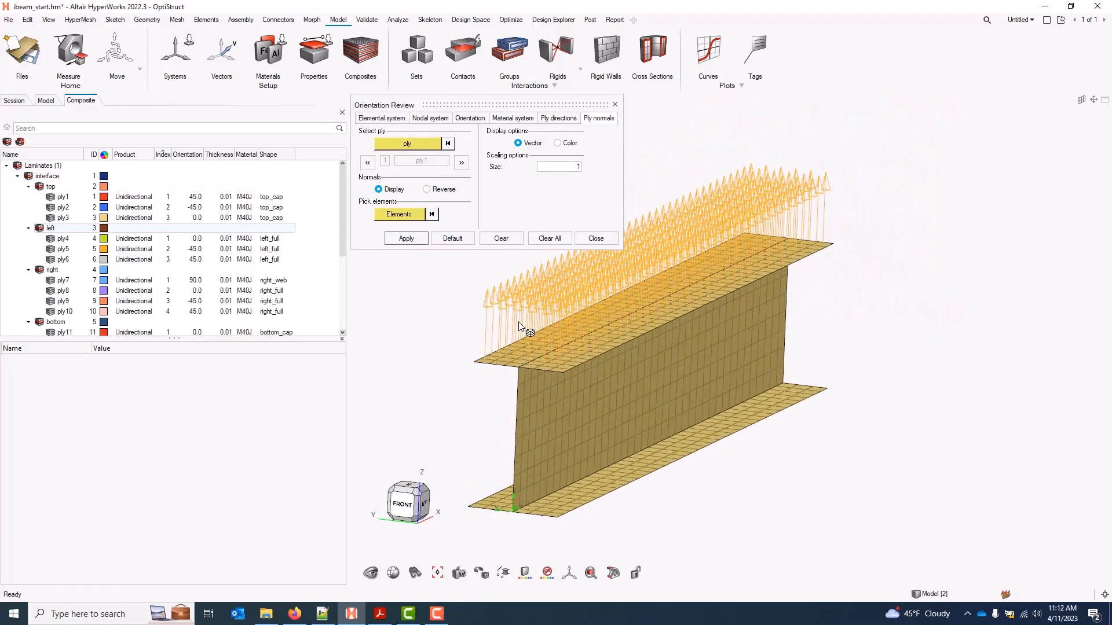
# Step through the following plies' normals, then settle back on ply4
pyautogui.click(461, 163)
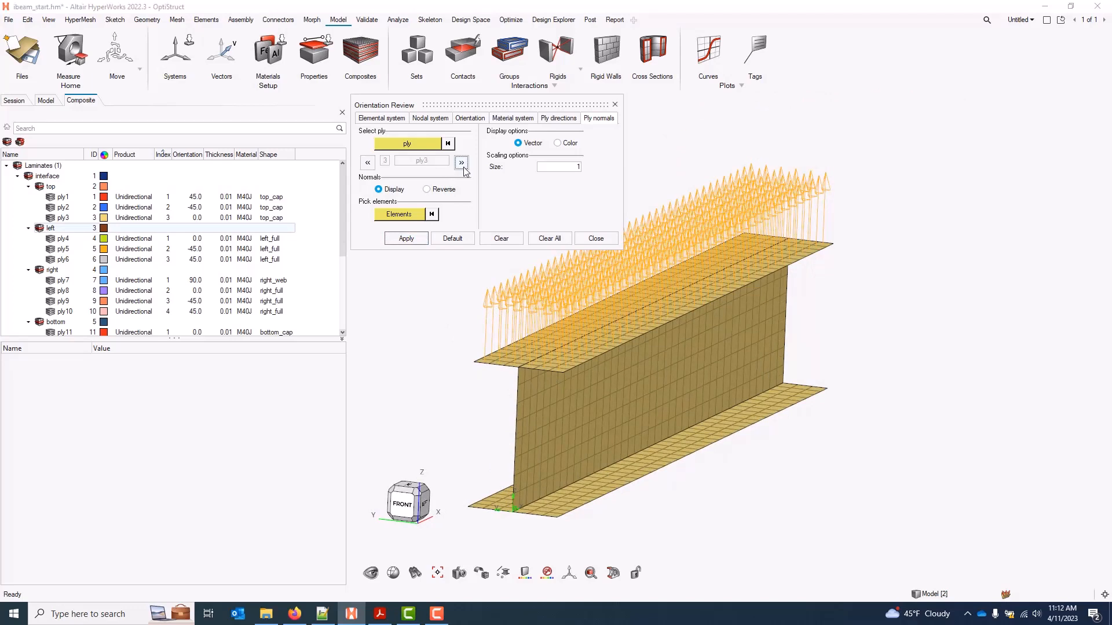
pyautogui.click(462, 163)
pyautogui.moveTo(575, 394); pyautogui.dragTo(640, 424, button='middle')
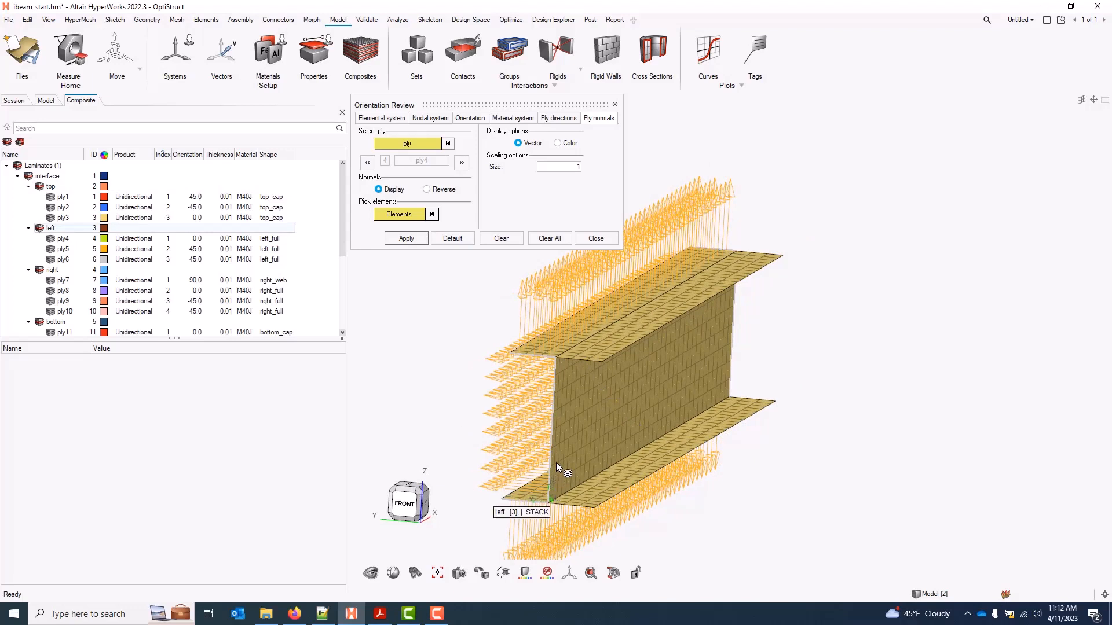
pyautogui.click(462, 163)
pyautogui.click(461, 163)
pyautogui.click(461, 162)
pyautogui.click(462, 163)
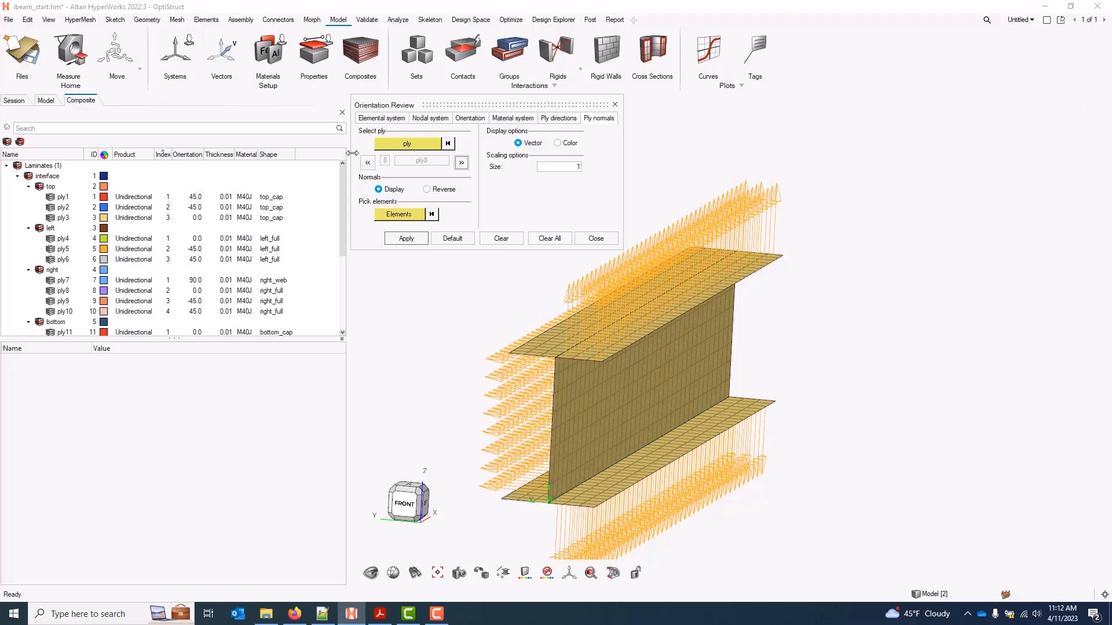
pyautogui.click(368, 163)
pyautogui.click(367, 162)
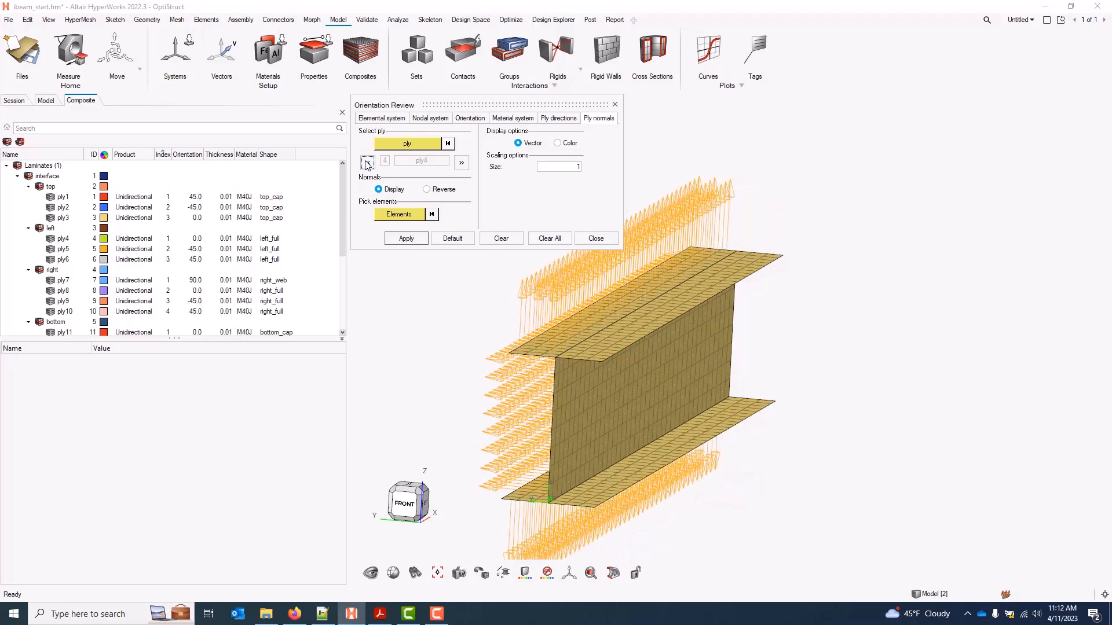
pyautogui.click(462, 162)
pyautogui.click(410, 215)
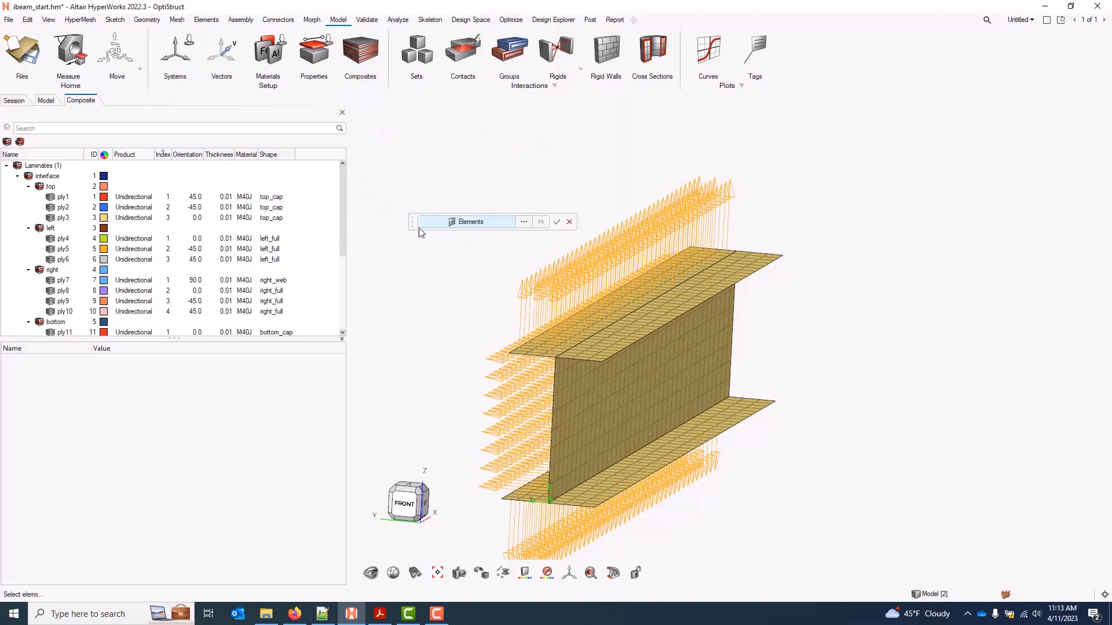
# Reverse ply4's normals on the 320 web elements and redisplay them
pyautogui.click(589, 387)
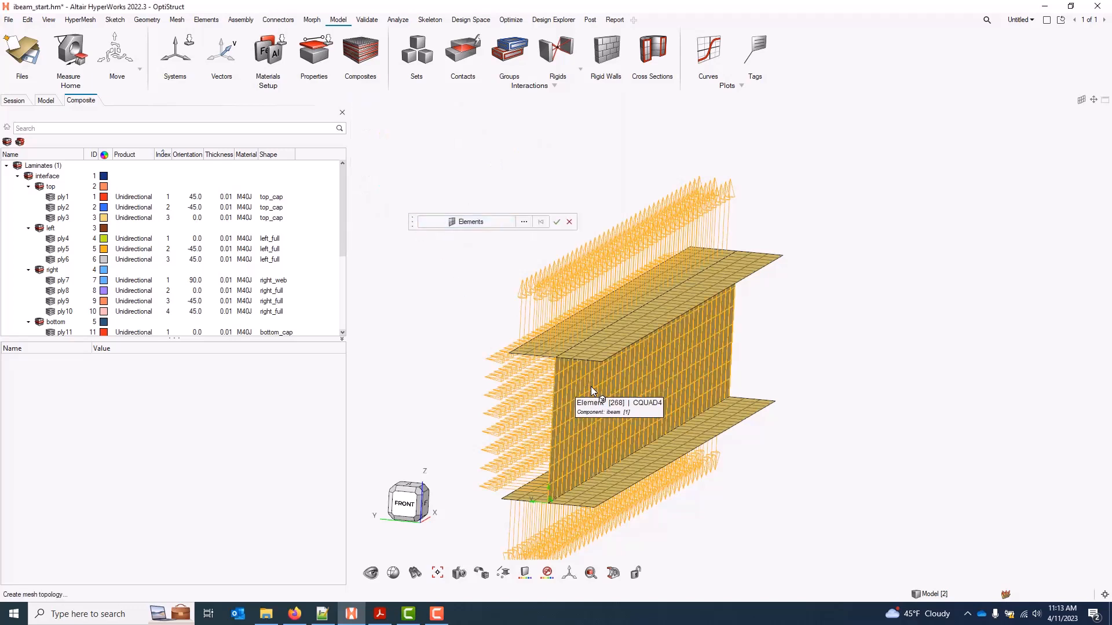
pyautogui.click(556, 221)
pyautogui.click(426, 190)
pyautogui.click(419, 238)
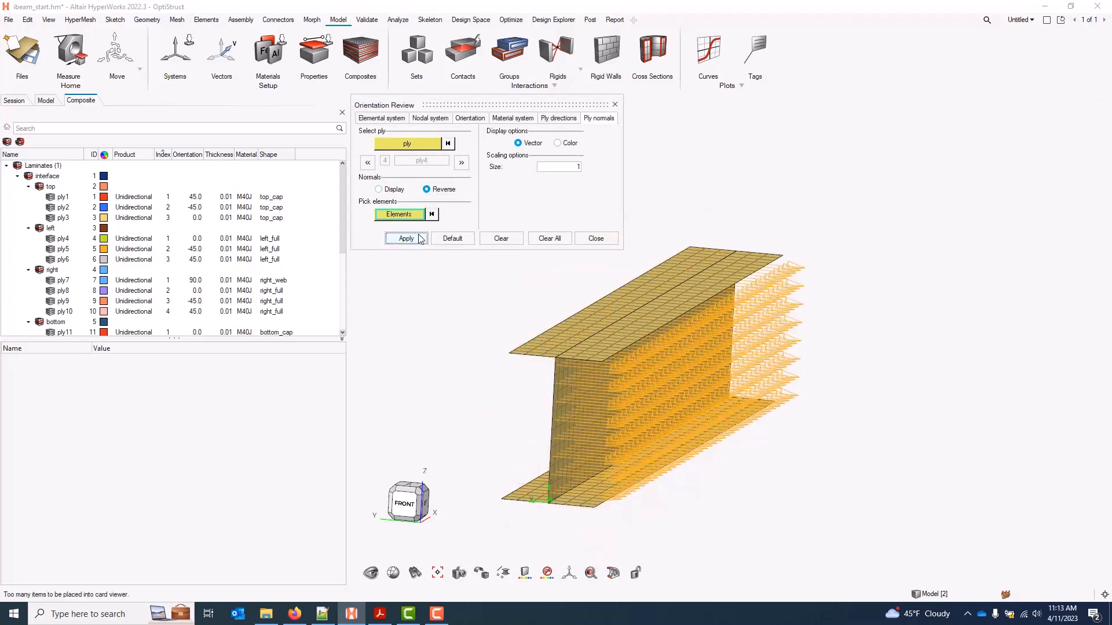
pyautogui.click(381, 191)
pyautogui.click(409, 243)
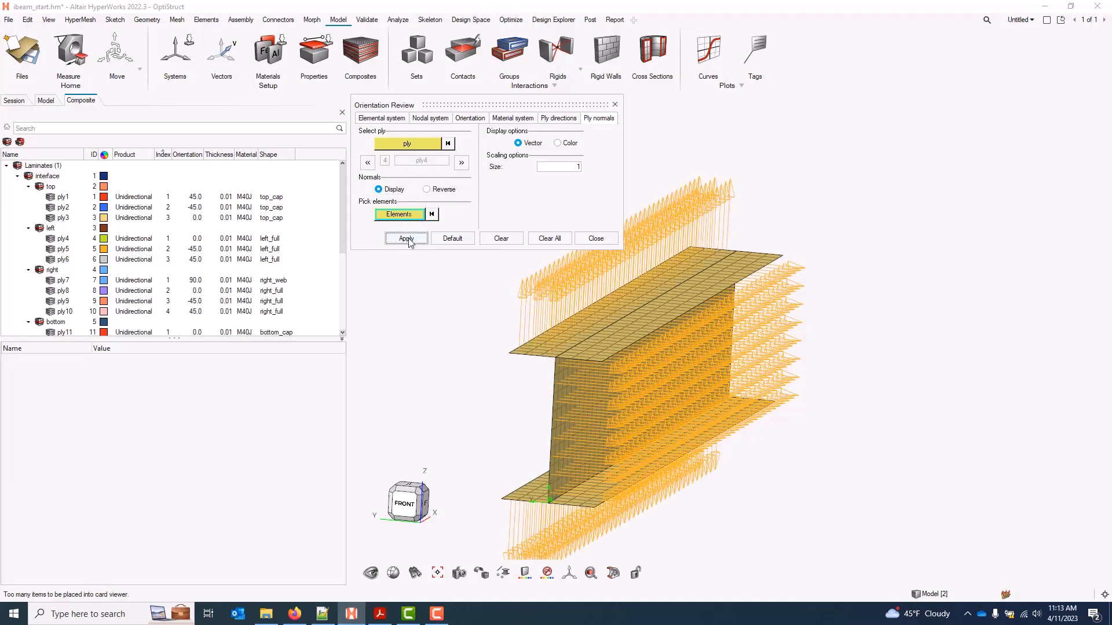
pyautogui.moveTo(601, 468); pyautogui.dragTo(619, 353, button='middle')
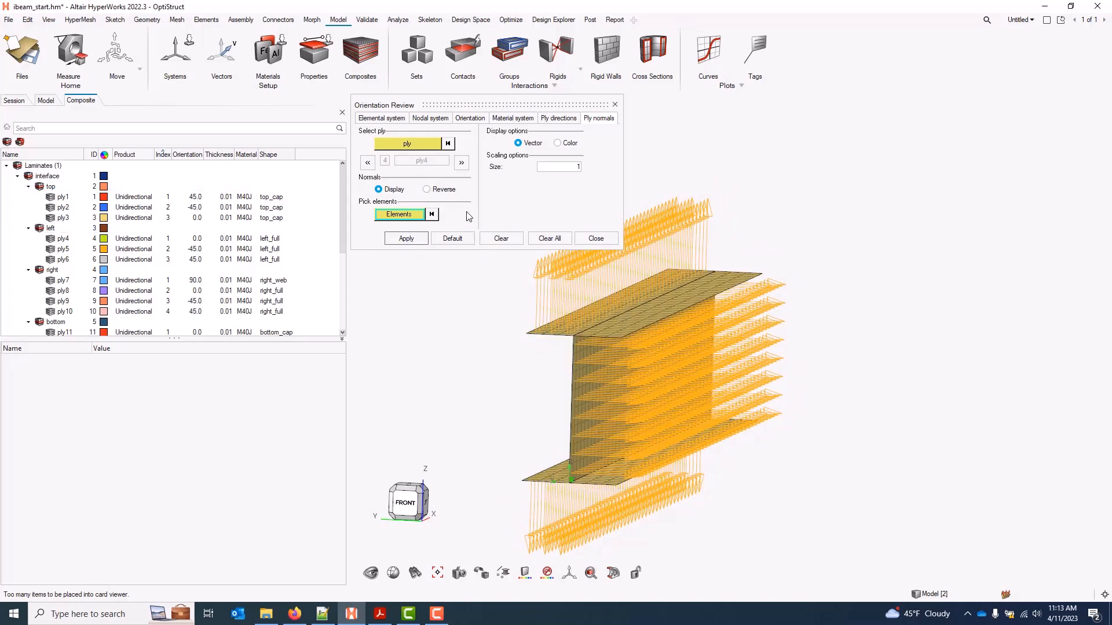
# Move to ply5, reverse its normals on the 320 web elements, and redisplay them
pyautogui.click(461, 163)
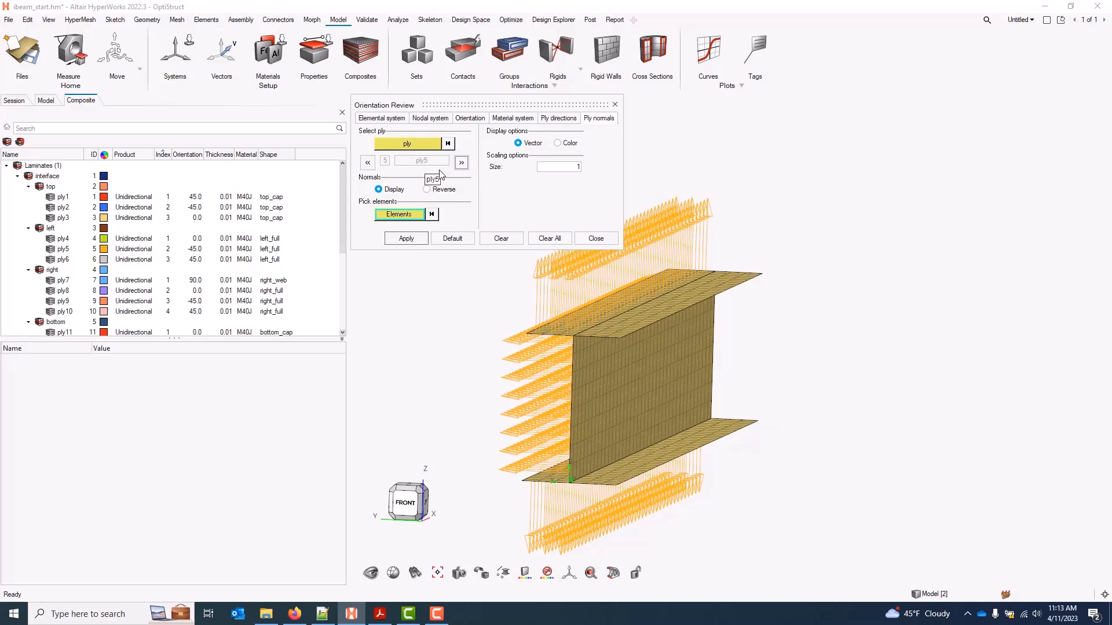
pyautogui.click(416, 216)
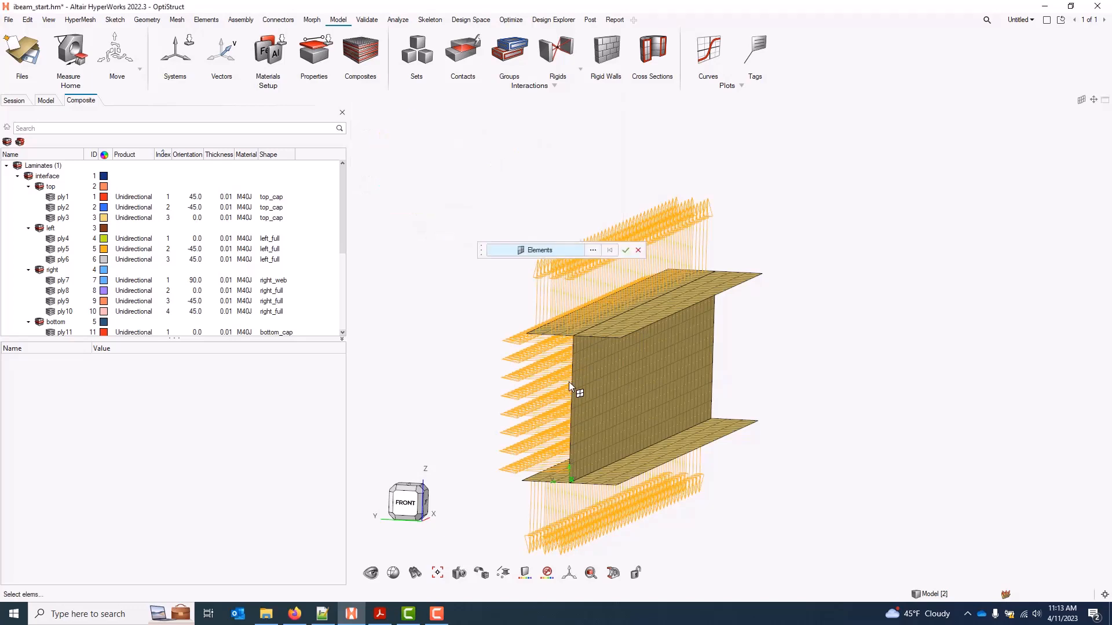
pyautogui.click(601, 374)
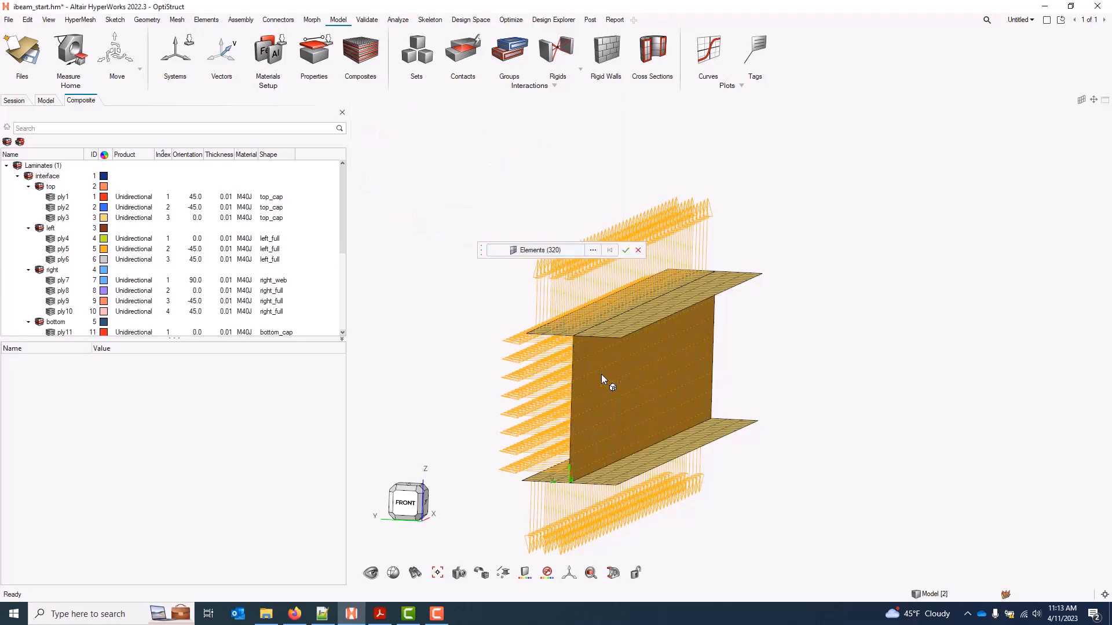
pyautogui.click(626, 251)
pyautogui.click(441, 190)
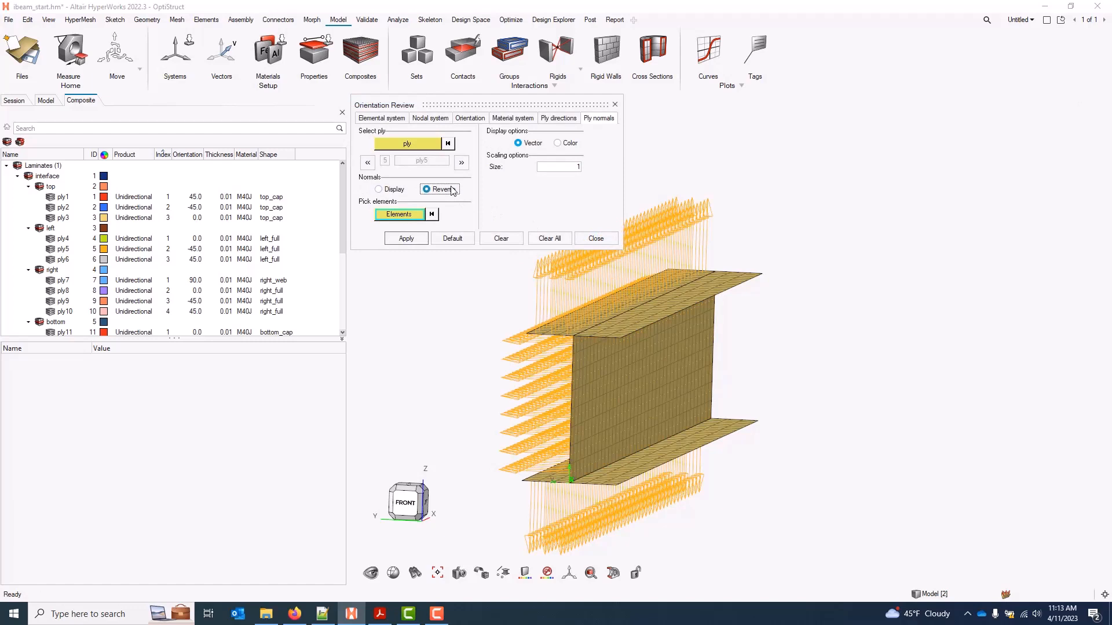
pyautogui.click(416, 241)
pyautogui.click(387, 190)
pyautogui.click(411, 239)
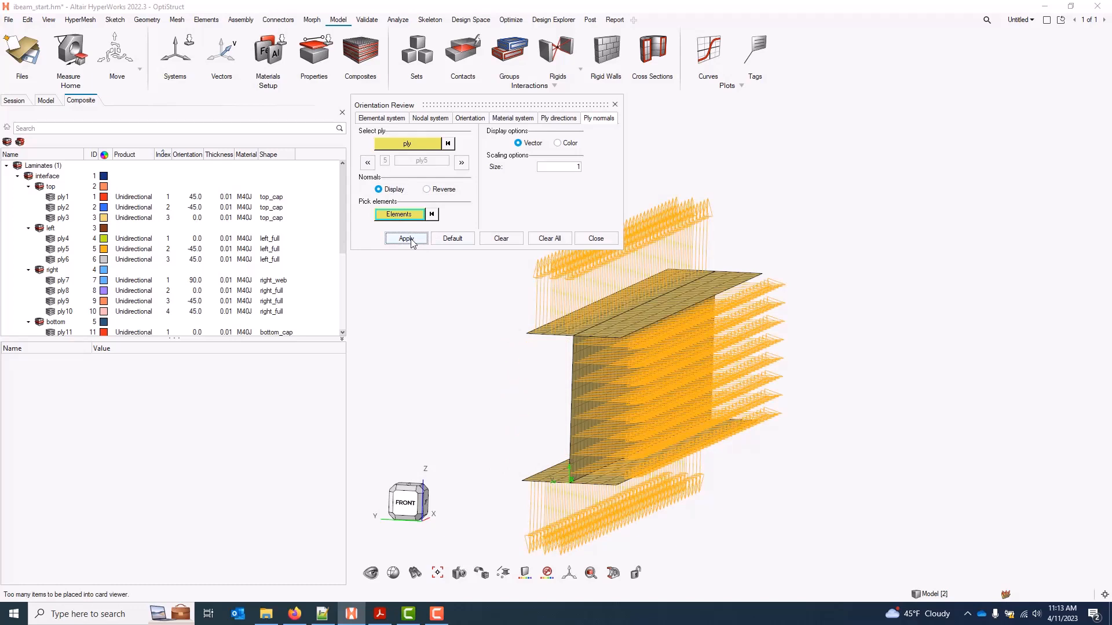
# Move to ply6, reverse its web normals, redisplay them, and advance to the next plies
pyautogui.click(461, 162)
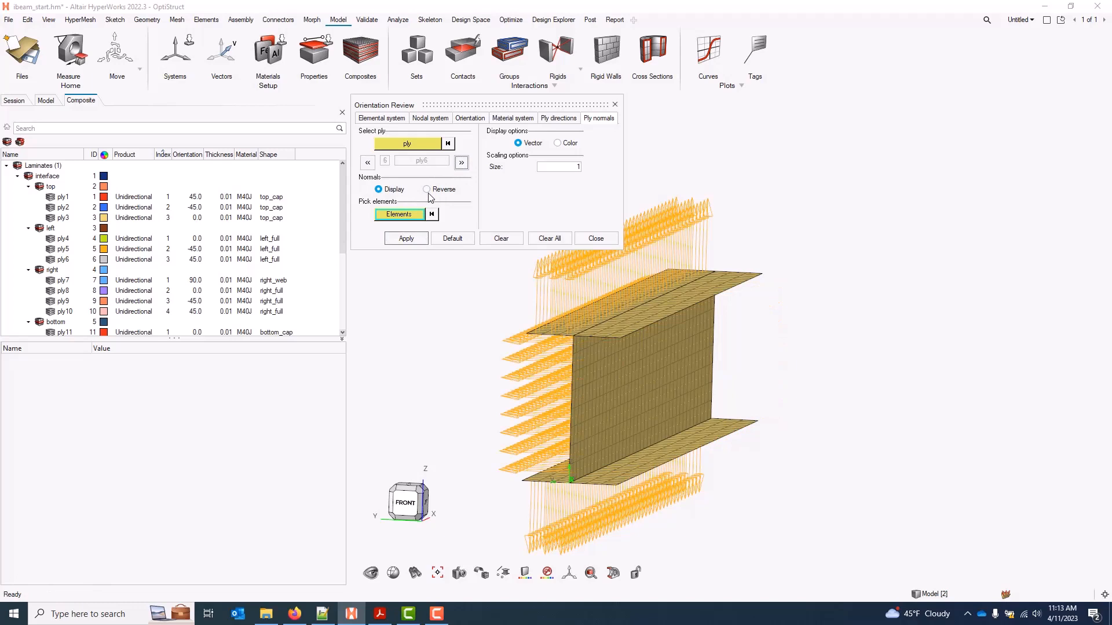
pyautogui.click(399, 215)
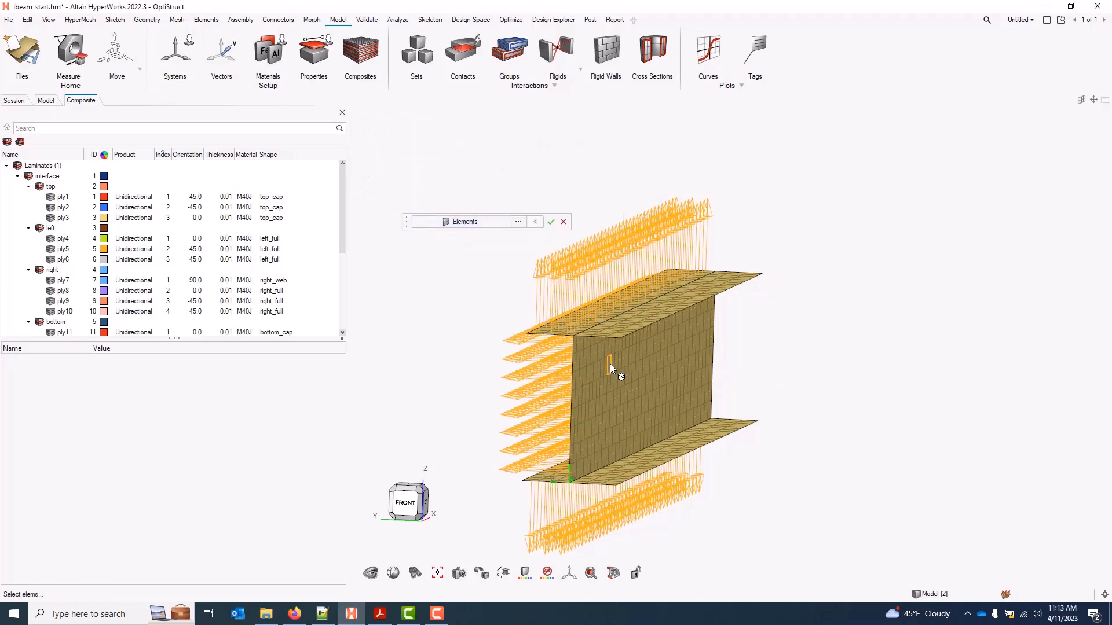
pyautogui.click(632, 364)
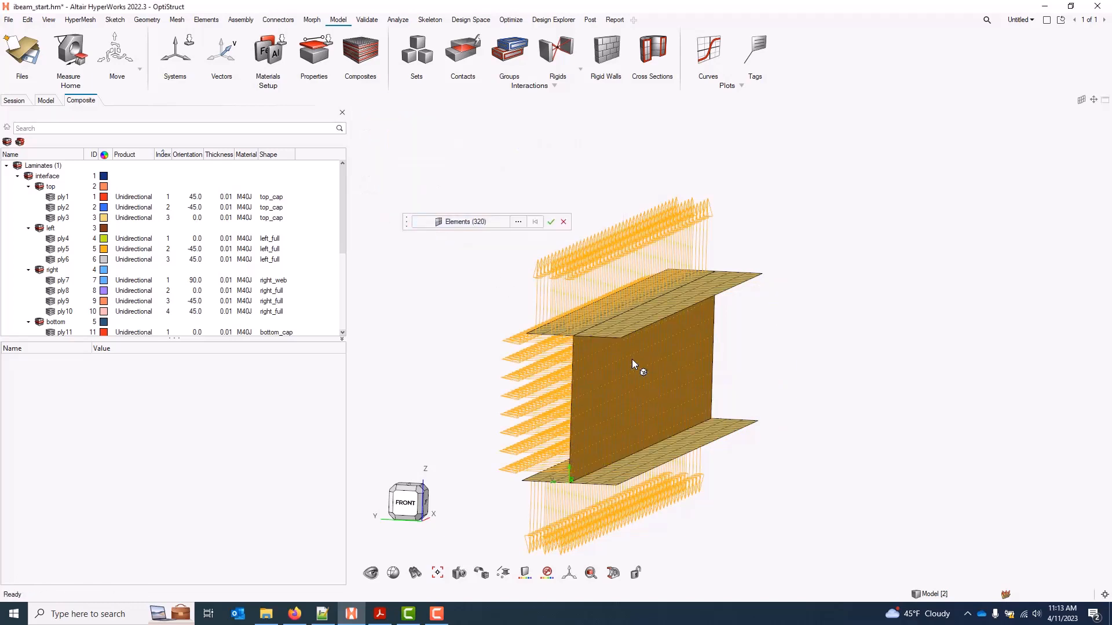
pyautogui.click(551, 221)
pyautogui.click(427, 189)
pyautogui.click(419, 240)
pyautogui.click(384, 190)
pyautogui.click(407, 239)
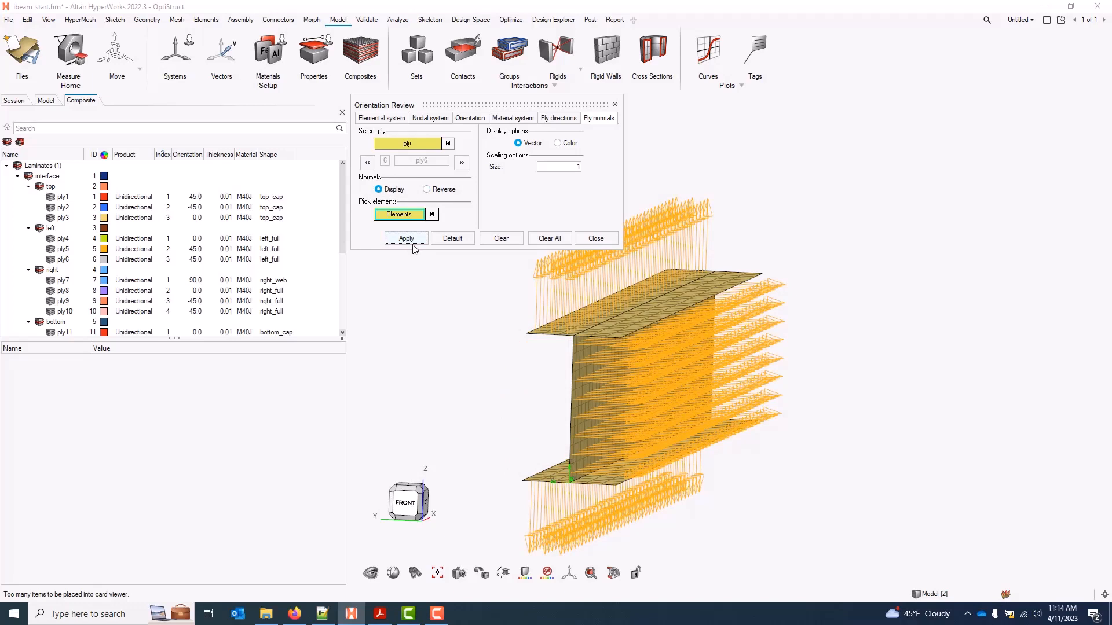
pyautogui.click(461, 163)
pyautogui.click(461, 163)
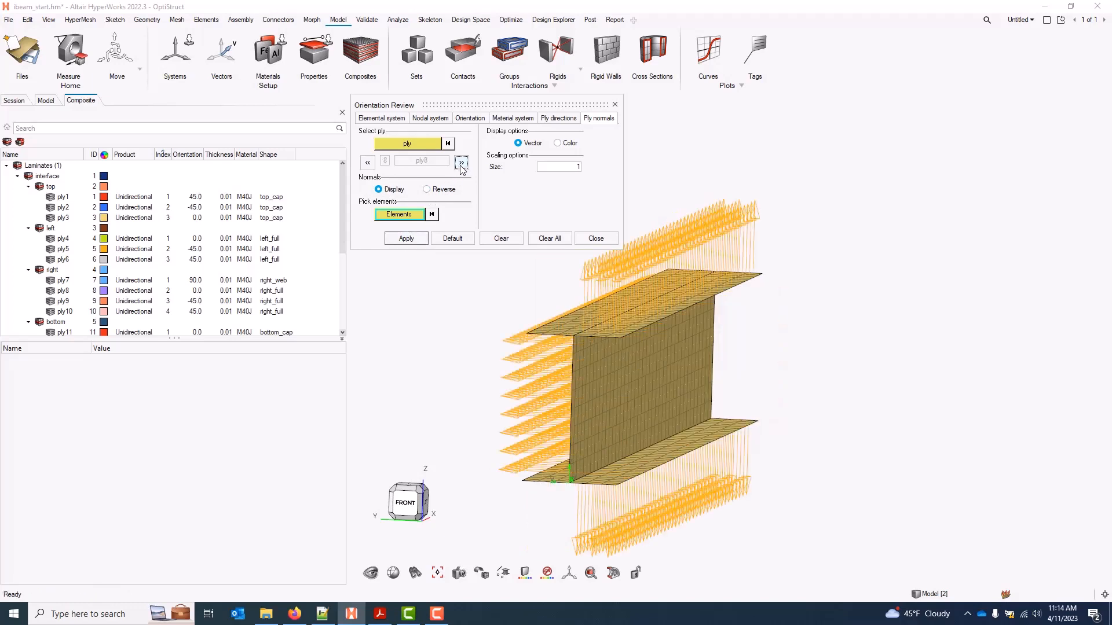
# Check the bottom flange plies' normals through ply13 and close the Orientation Review
pyautogui.click(461, 163)
pyautogui.click(461, 162)
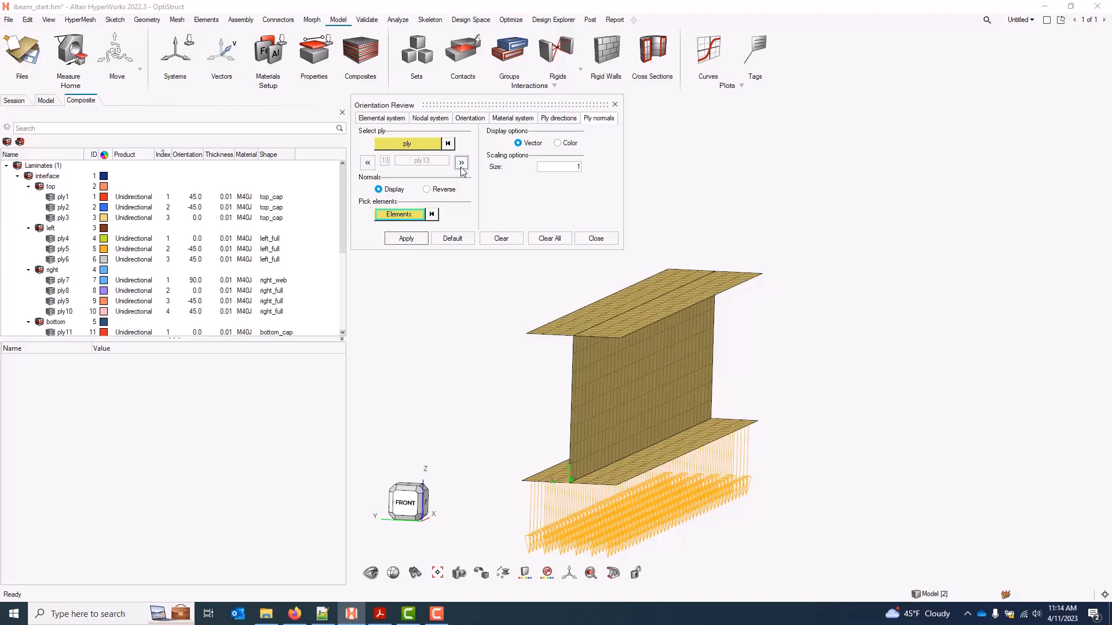
pyautogui.click(591, 239)
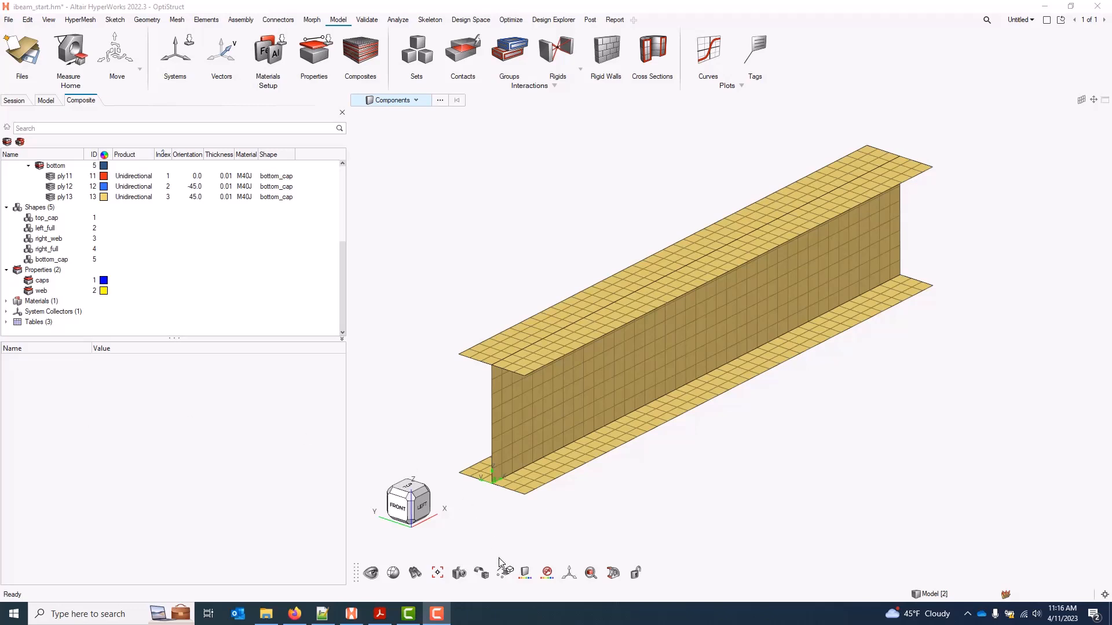
# Turn on 3D element thickness and ply layer display with a ply thickness factor of 5
pyautogui.moveTo(505, 573)
pyautogui.click(529, 550)
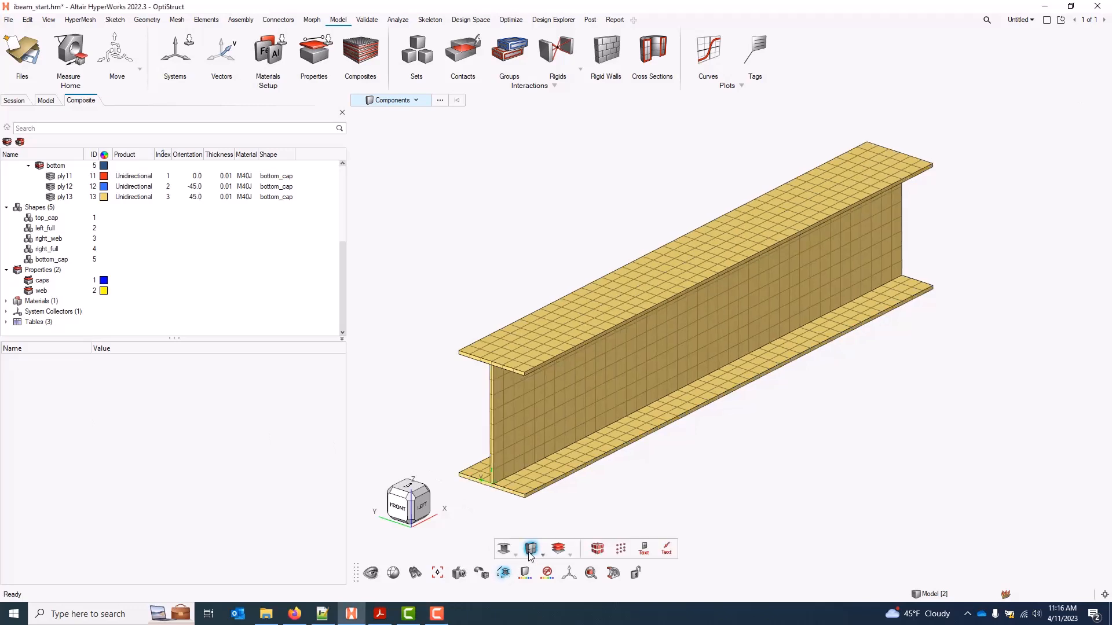
pyautogui.click(561, 549)
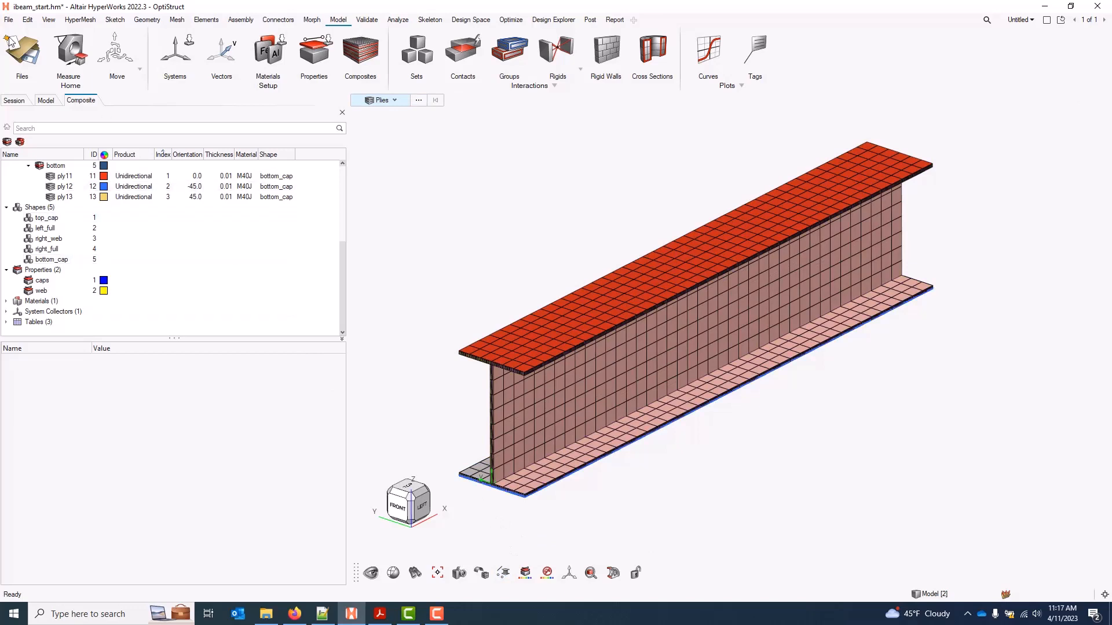
pyautogui.click(9, 21)
pyautogui.click(184, 297)
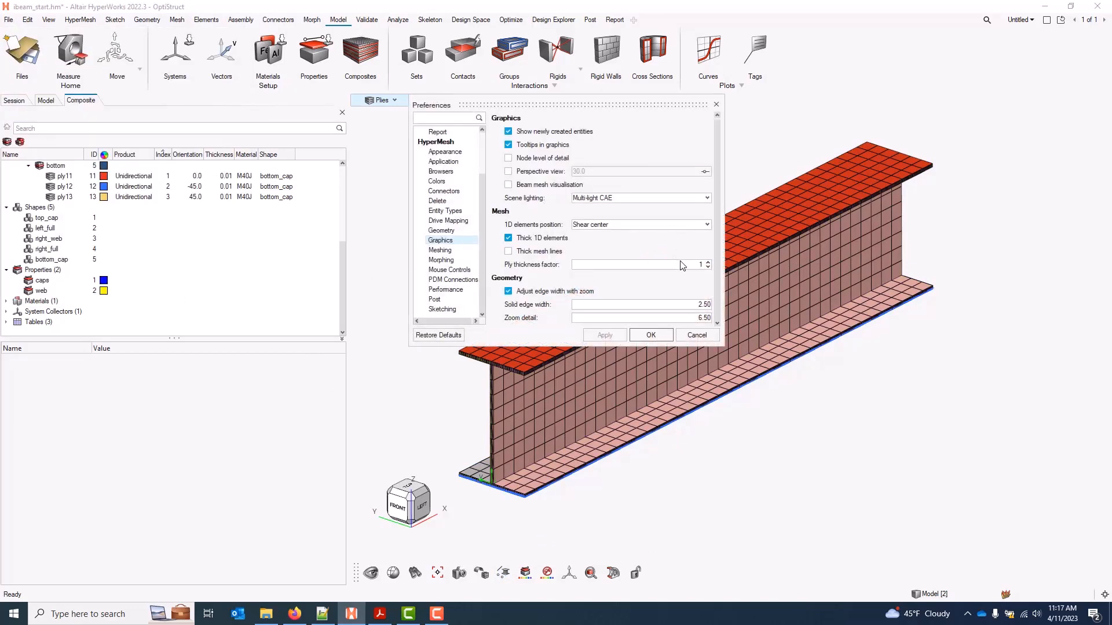
pyautogui.click(669, 335)
# Bring the bottom flange into view and highlight the ply6 layer to inspect its orientation
pyautogui.keyDown('ctrl'); pyautogui.moveTo(668, 514); pyautogui.dragTo(719, 506, button='right'); pyautogui.keyUp('ctrl')
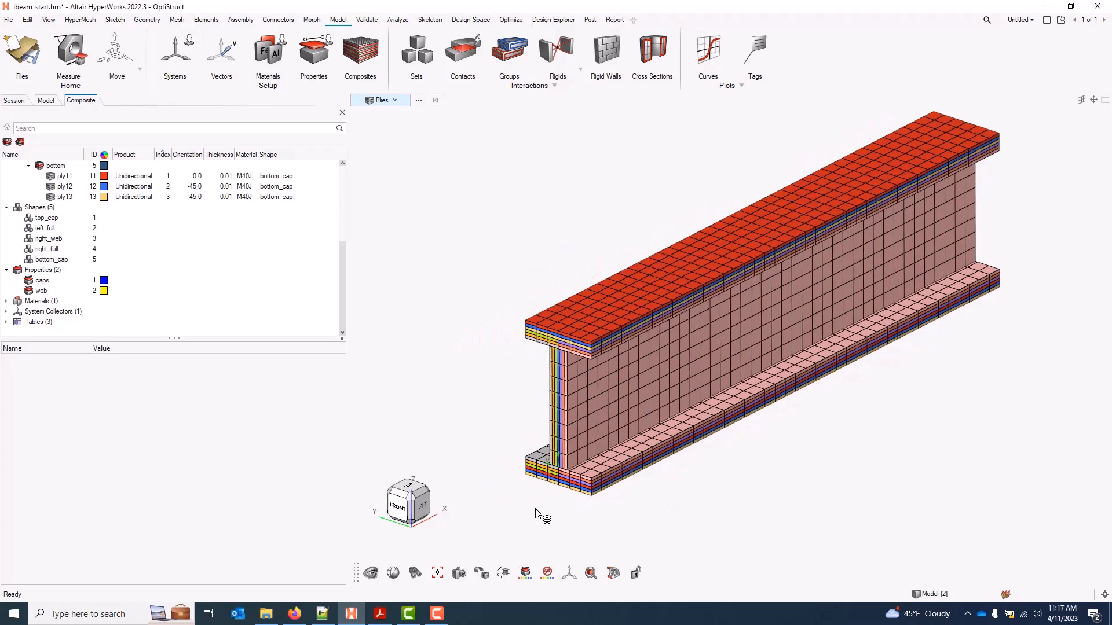
pyautogui.scroll(3, 536, 509)
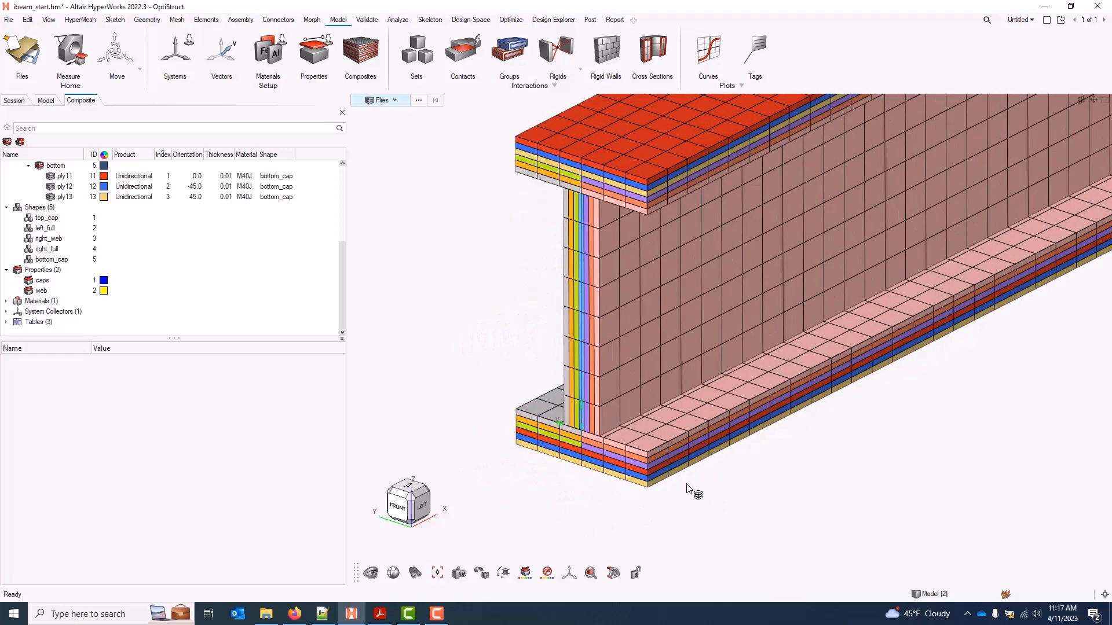
pyautogui.moveTo(657, 485)
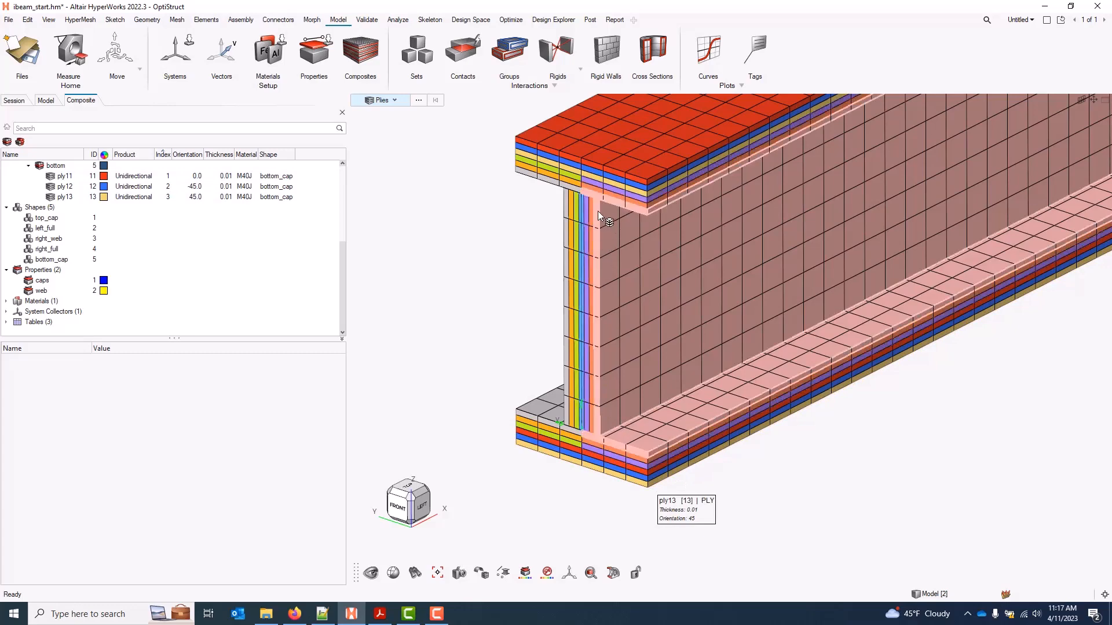
pyautogui.moveTo(580, 184)
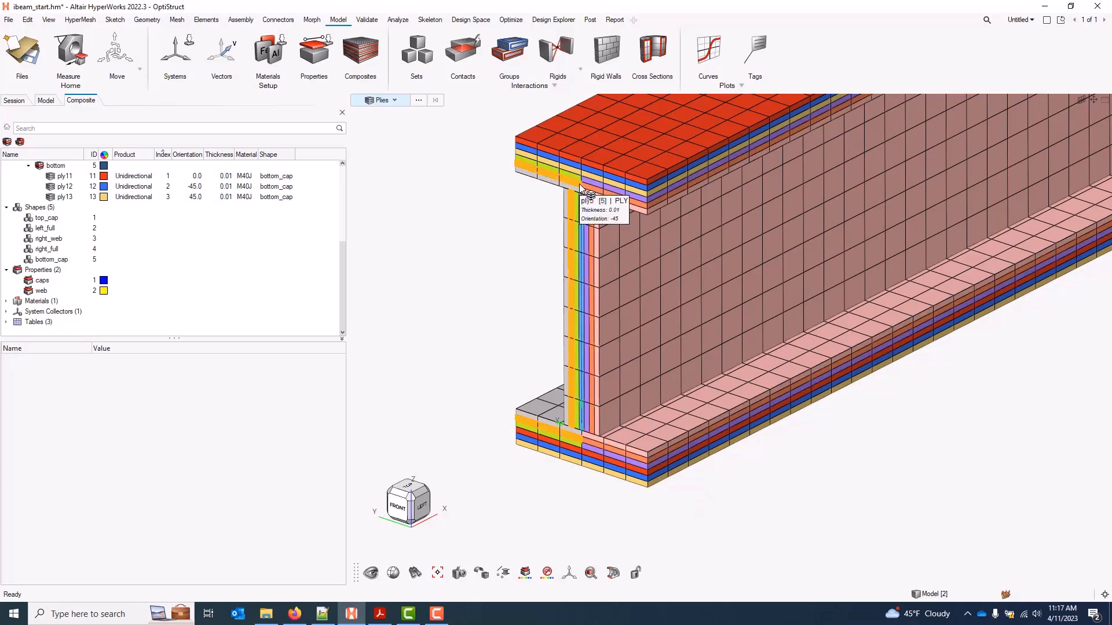
pyautogui.scroll(5, 610, 168)
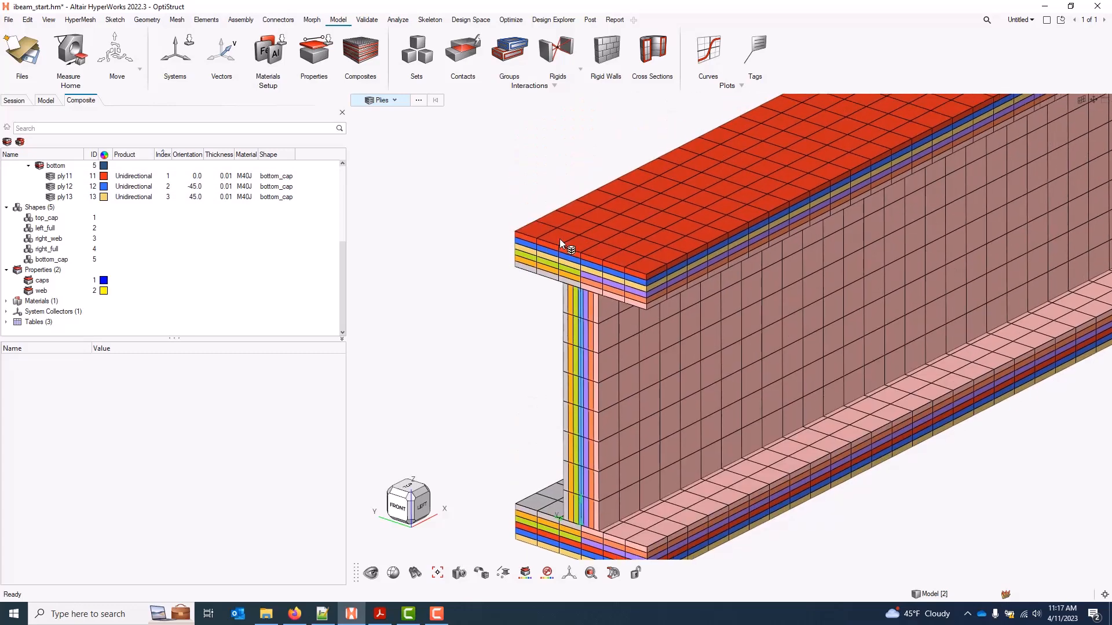
pyautogui.moveTo(508, 393); pyautogui.dragTo(526, 192, button='right')
pyautogui.moveTo(520, 362); pyautogui.dragTo(547, 255, button='right')
pyautogui.moveTo(645, 421)
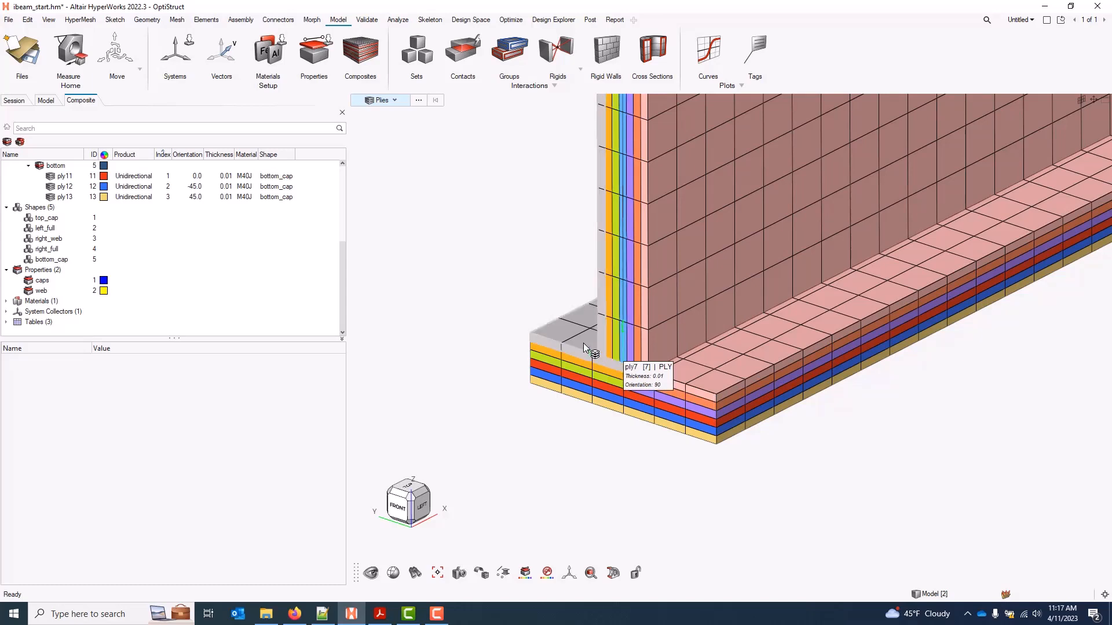
pyautogui.click(579, 362)
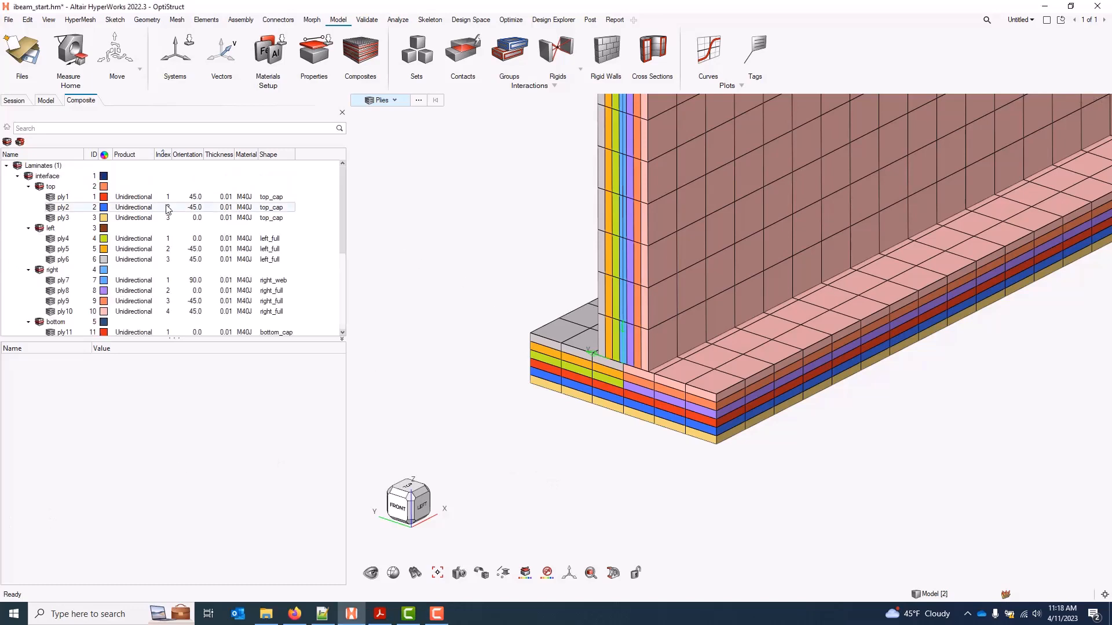
# Delete the INT4 ply4–ply11 pair from the interface laminate's Interfaces
pyautogui.click(47, 176)
pyautogui.rightClick(49, 176)
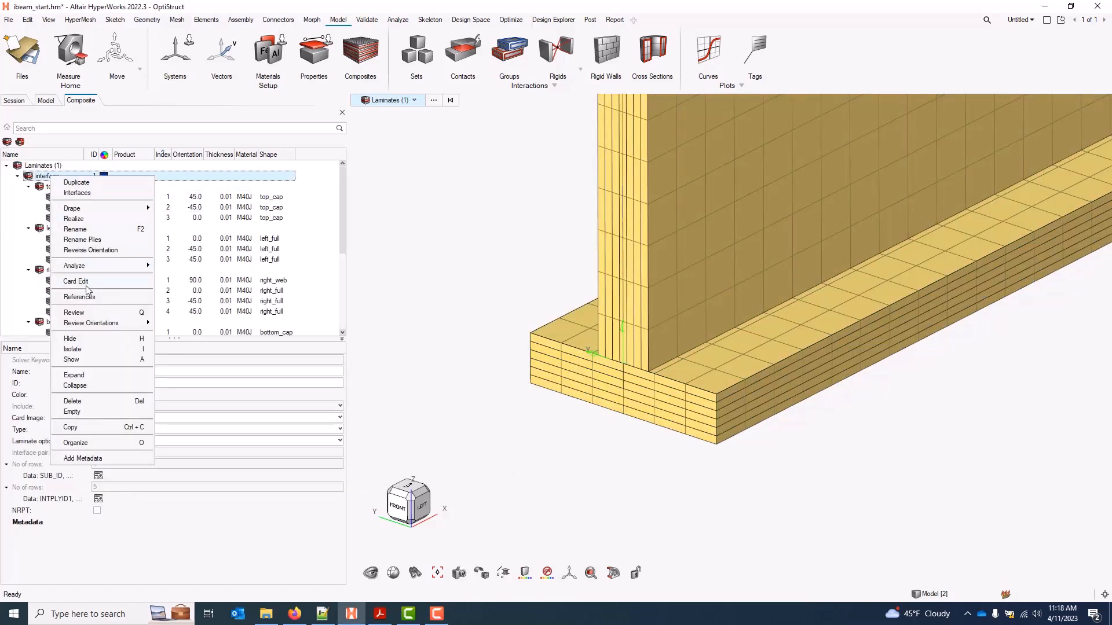
pyautogui.click(97, 193)
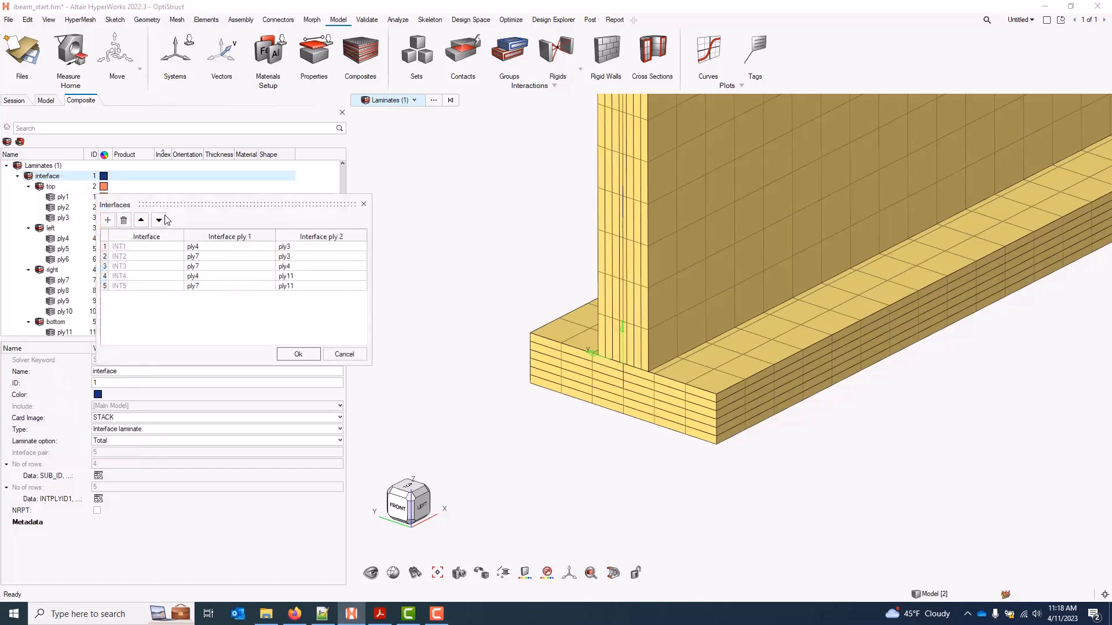
pyautogui.click(107, 277)
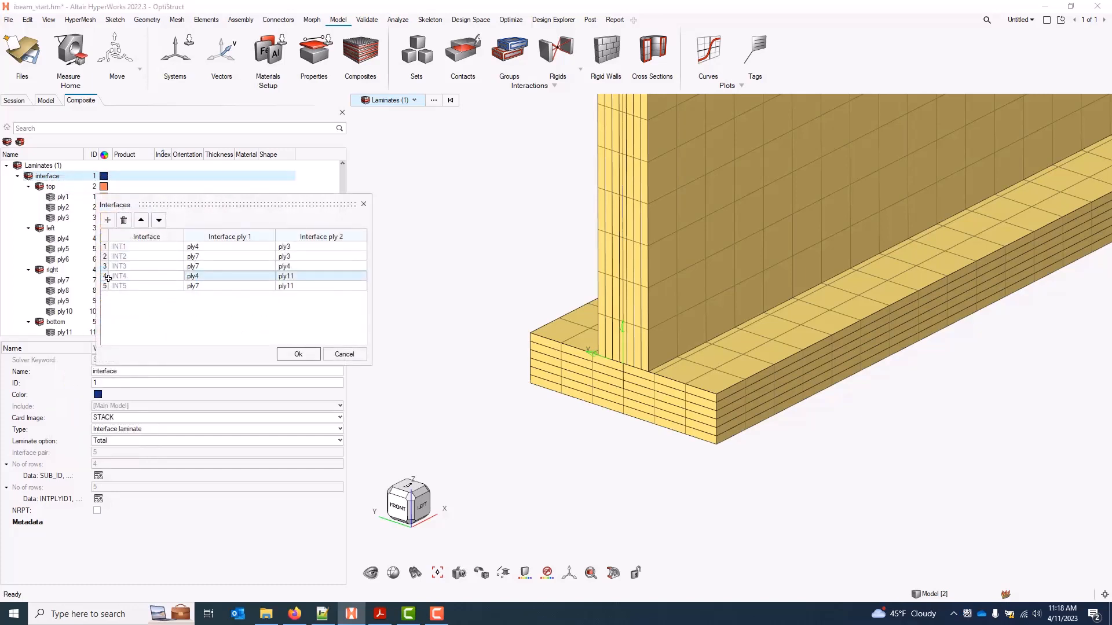
pyautogui.click(124, 220)
# Add a new INT5 interface pair of ply11 and ply4 and confirm it
pyautogui.click(106, 222)
pyautogui.click(219, 286)
pyautogui.click(220, 288)
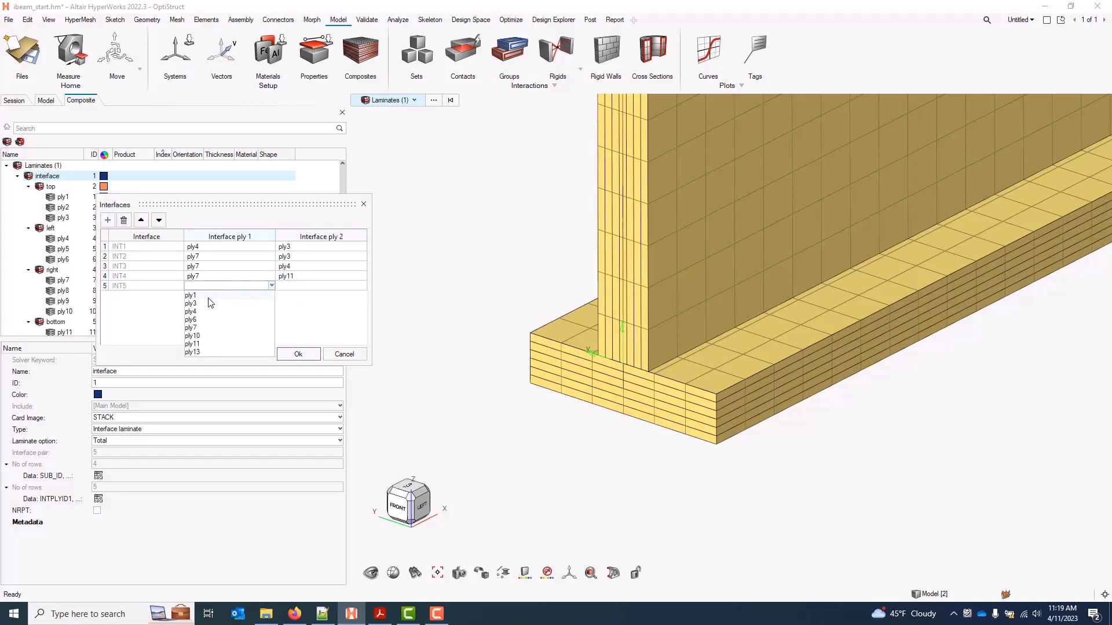
pyautogui.click(216, 351)
pyautogui.click(297, 286)
pyautogui.click(298, 287)
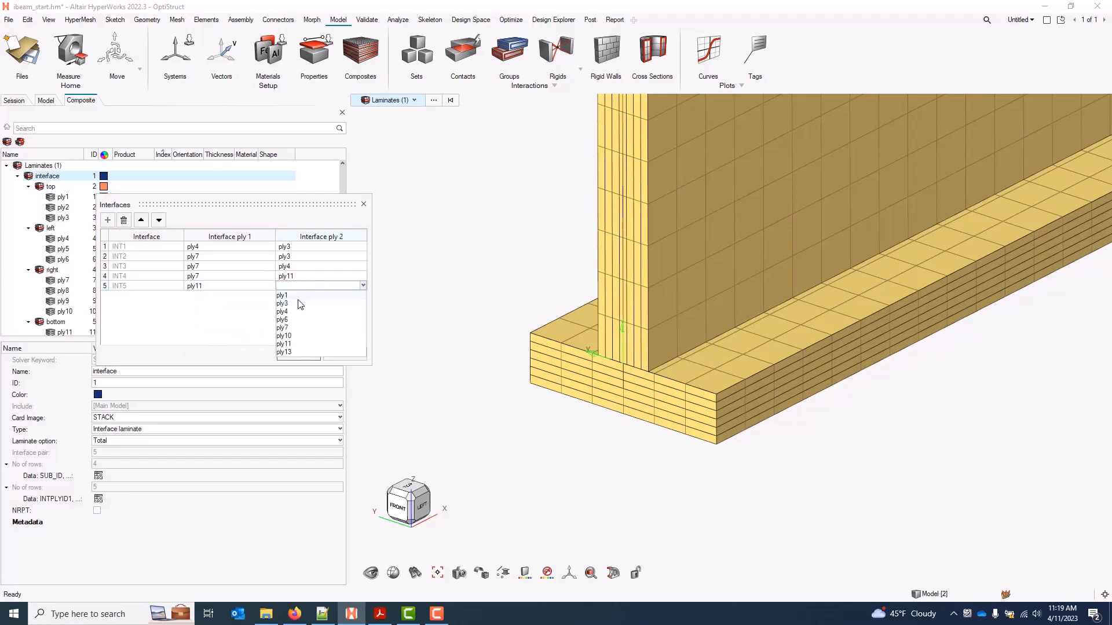
pyautogui.click(298, 313)
pyautogui.click(299, 354)
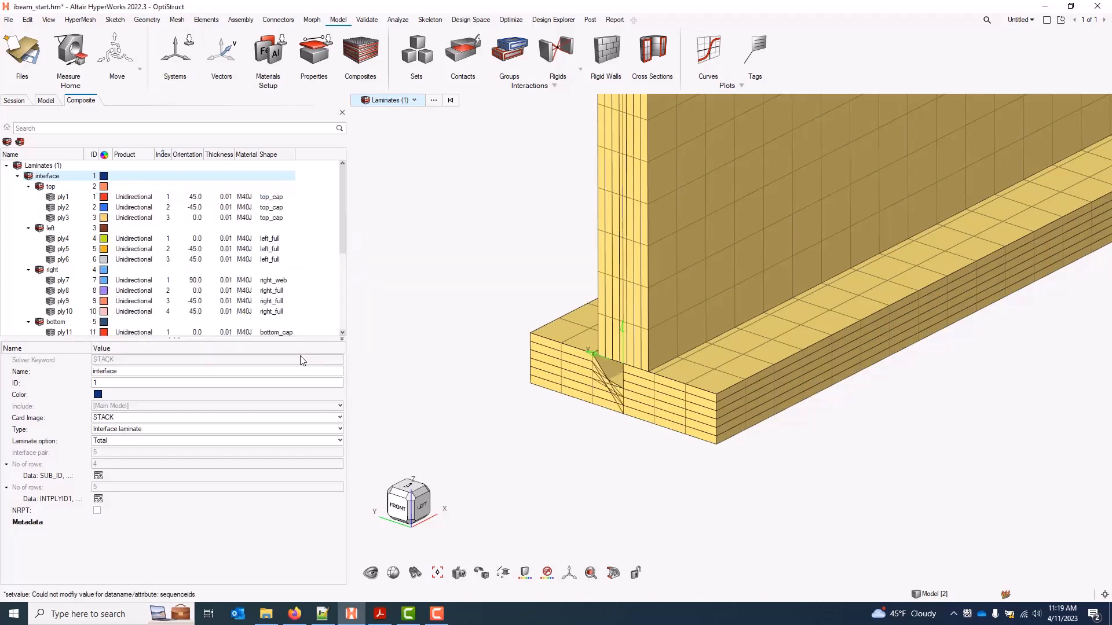
pyautogui.click(534, 486)
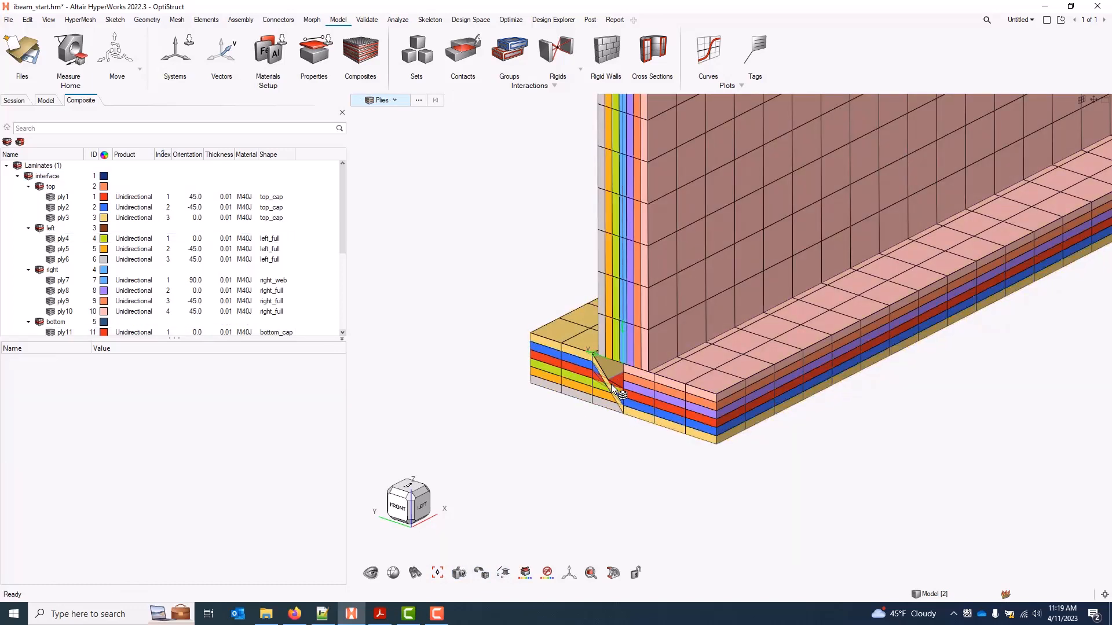
pyautogui.moveTo(612, 388)
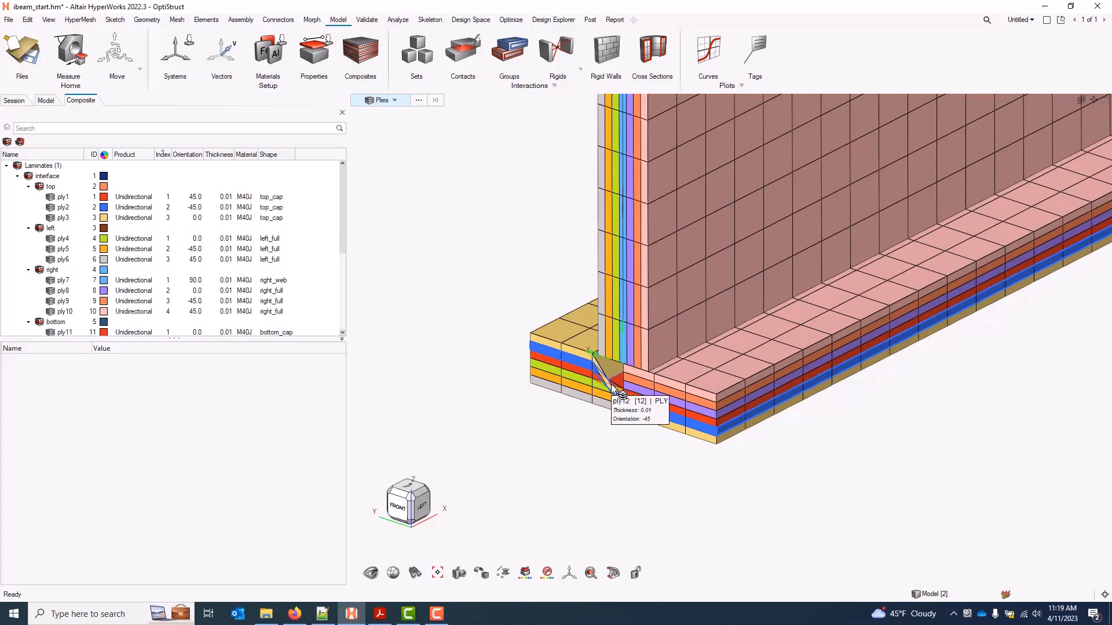
pyautogui.rightClick(59, 176)
# Replace INT5 with a ply4–ply11 pair and return to the ply-coloured view
pyautogui.click(87, 195)
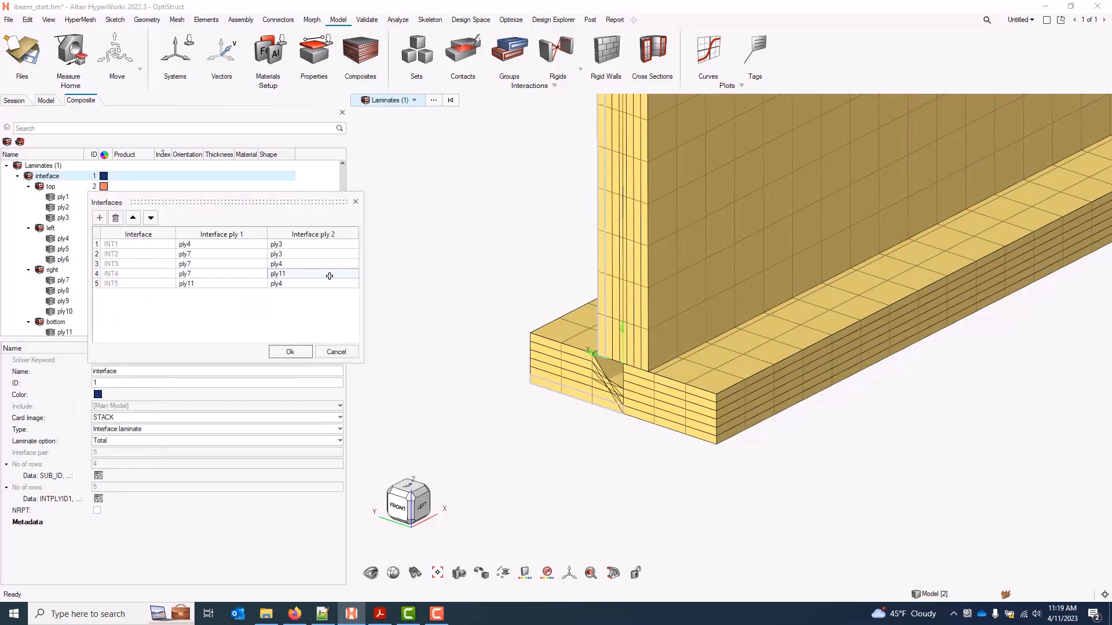
pyautogui.click(105, 283)
pyautogui.click(115, 218)
pyautogui.click(99, 218)
pyautogui.click(210, 287)
pyautogui.click(211, 286)
pyautogui.click(191, 316)
pyautogui.click(290, 283)
pyautogui.click(290, 283)
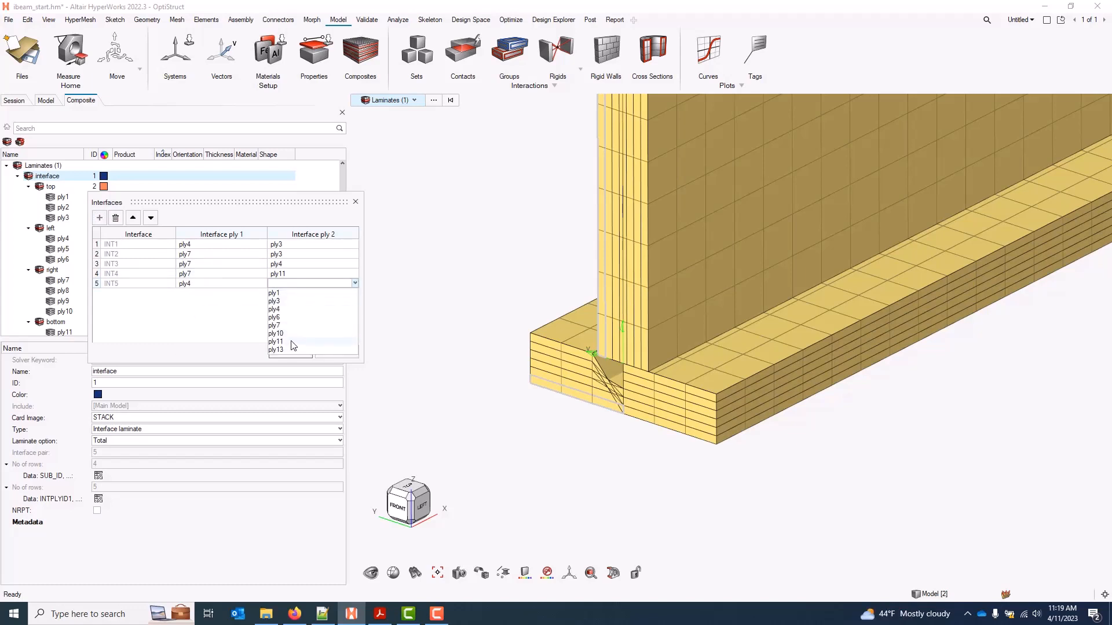
pyautogui.click(290, 348)
pyautogui.click(290, 351)
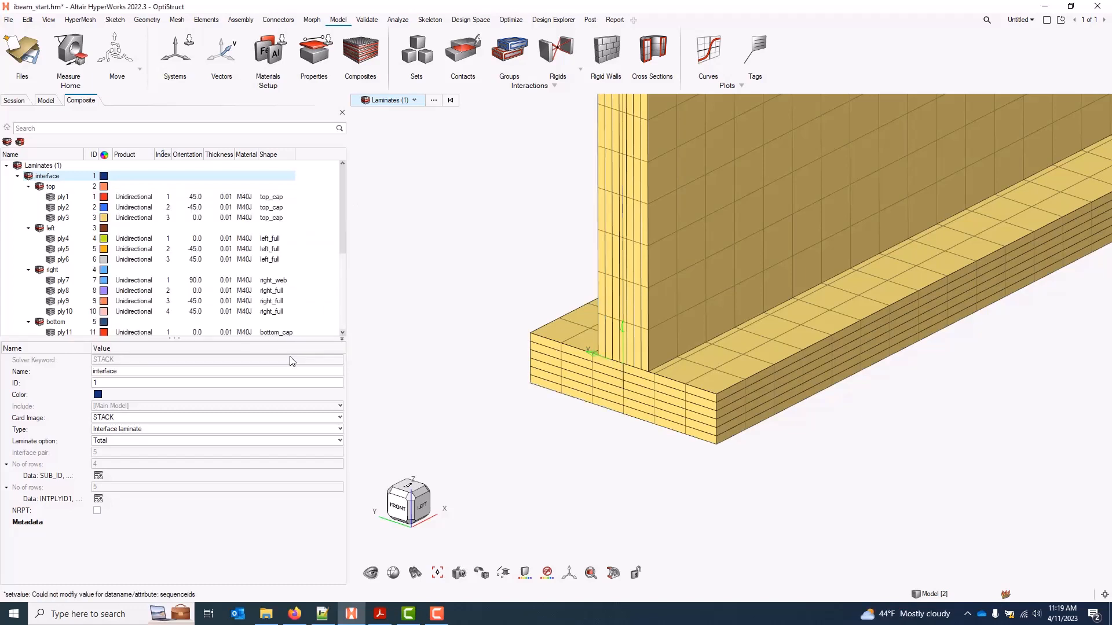
pyautogui.click(545, 434)
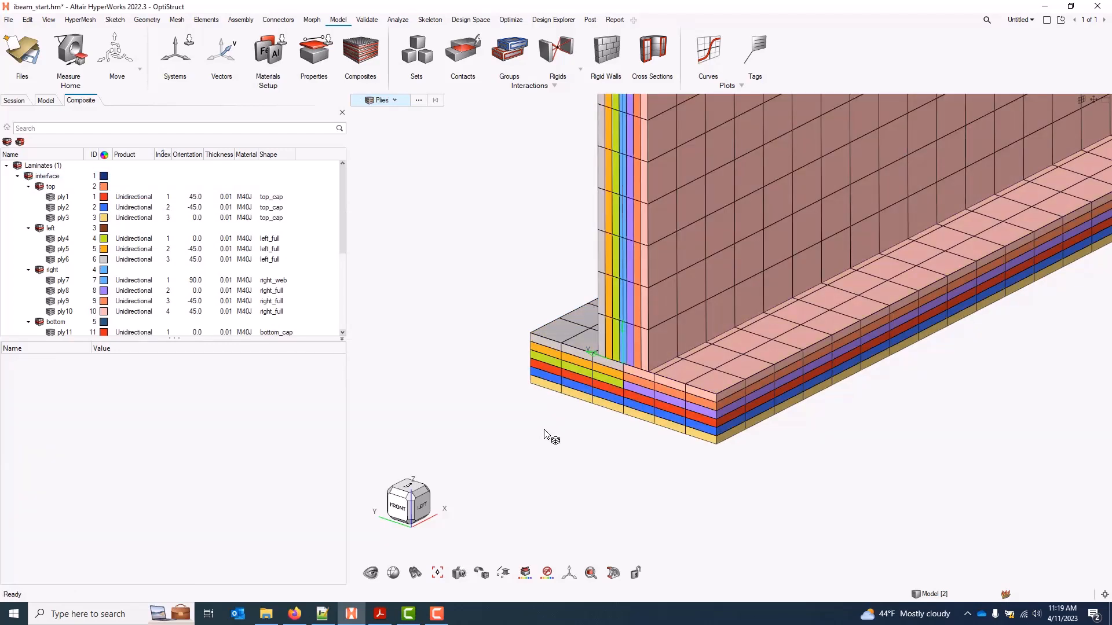
# Fit the I-beam, switch off 3D thickness and ply layers, and select ply1
pyautogui.press('f')
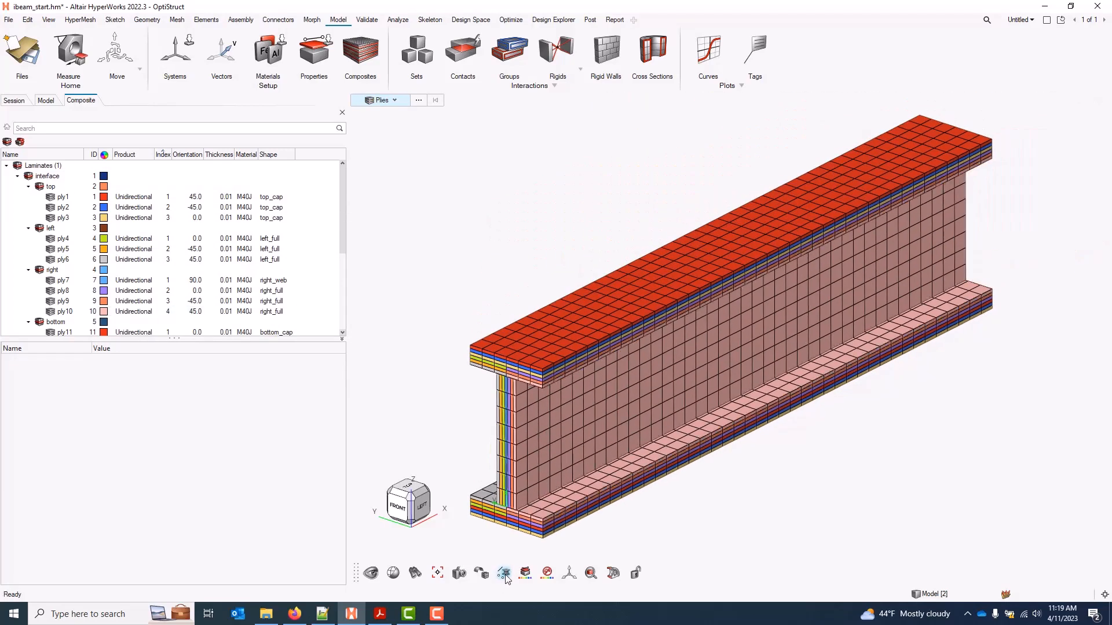
pyautogui.moveTo(504, 573)
pyautogui.click(531, 553)
pyautogui.click(560, 553)
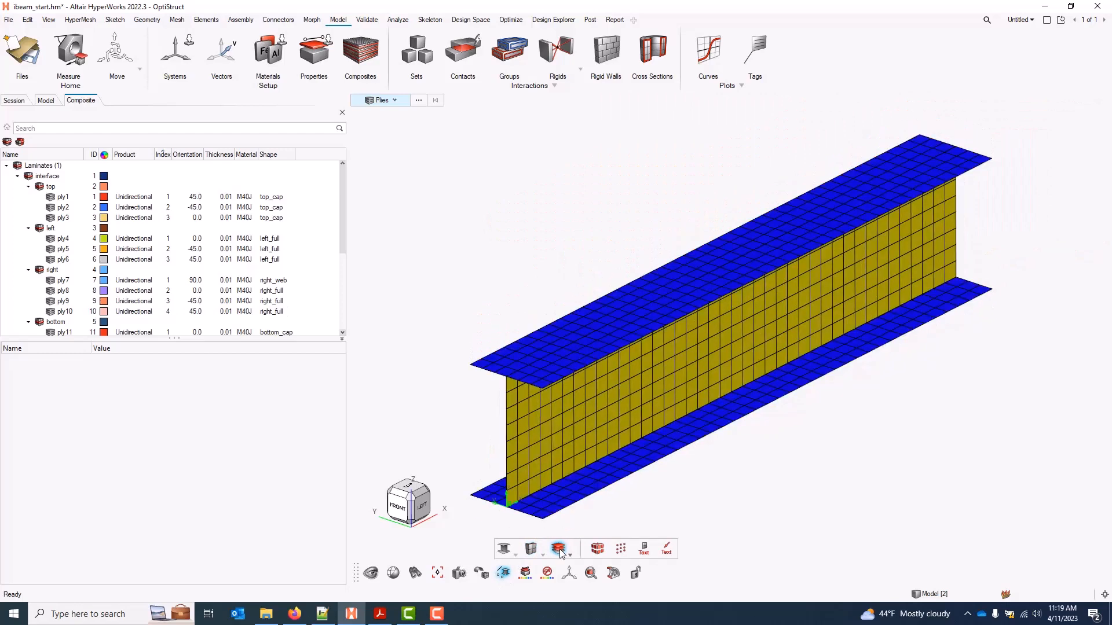
pyautogui.press('Escape')
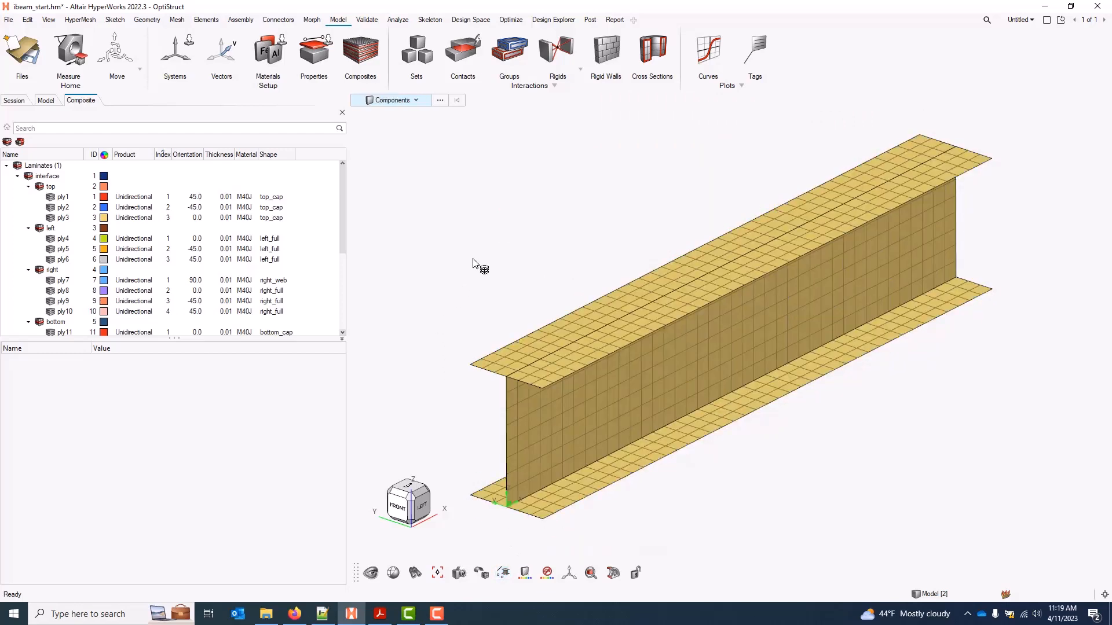
pyautogui.moveTo(462, 295); pyautogui.dragTo(469, 261, button='right')
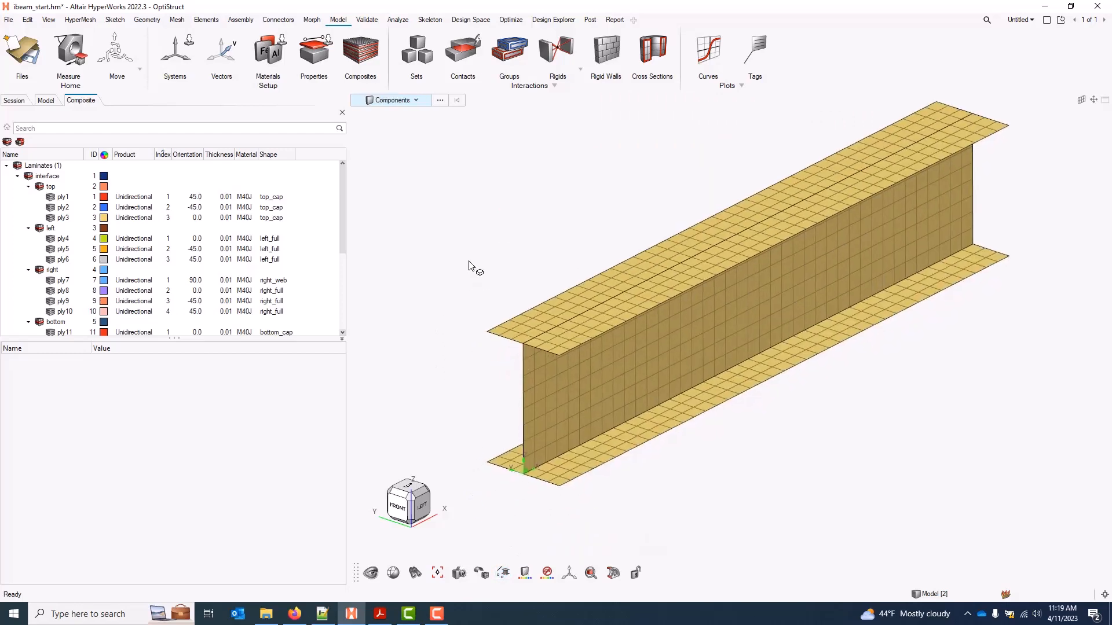
pyautogui.click(68, 198)
# Show Ply 1 Direction arrows and review the orientations of ply1, ply3, ply4 and ply5
pyautogui.rightClick(68, 198)
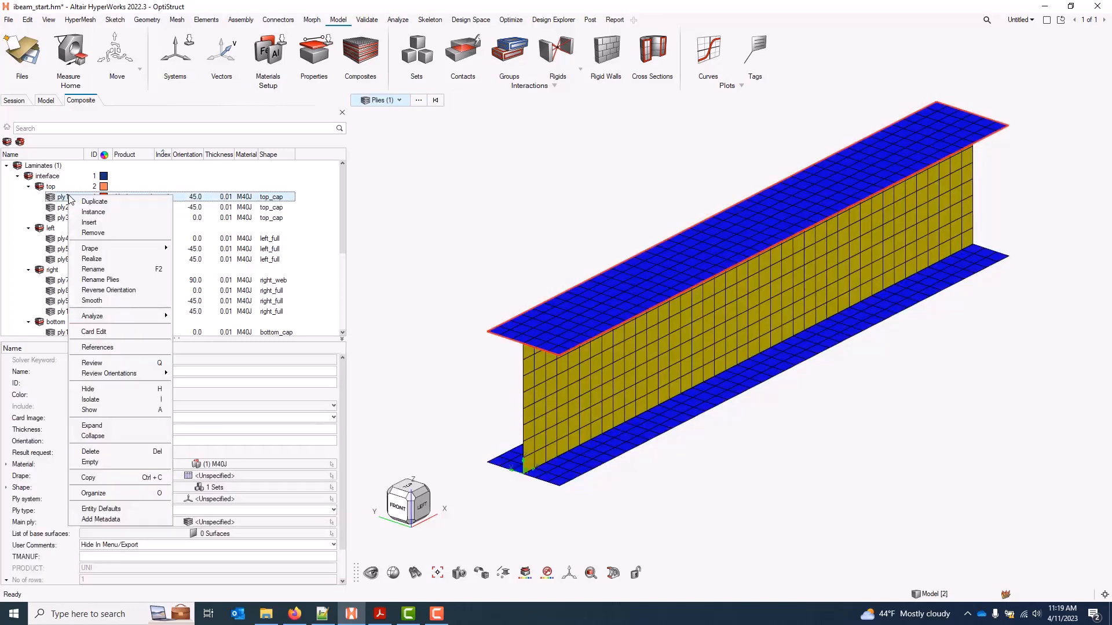
pyautogui.moveTo(125, 374)
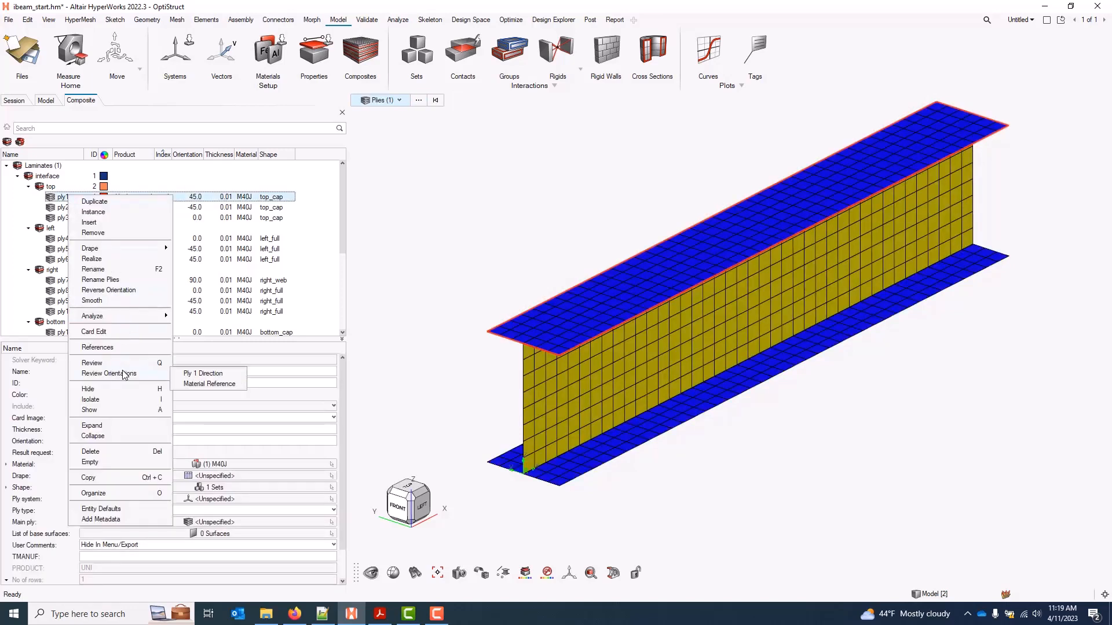
pyautogui.click(231, 377)
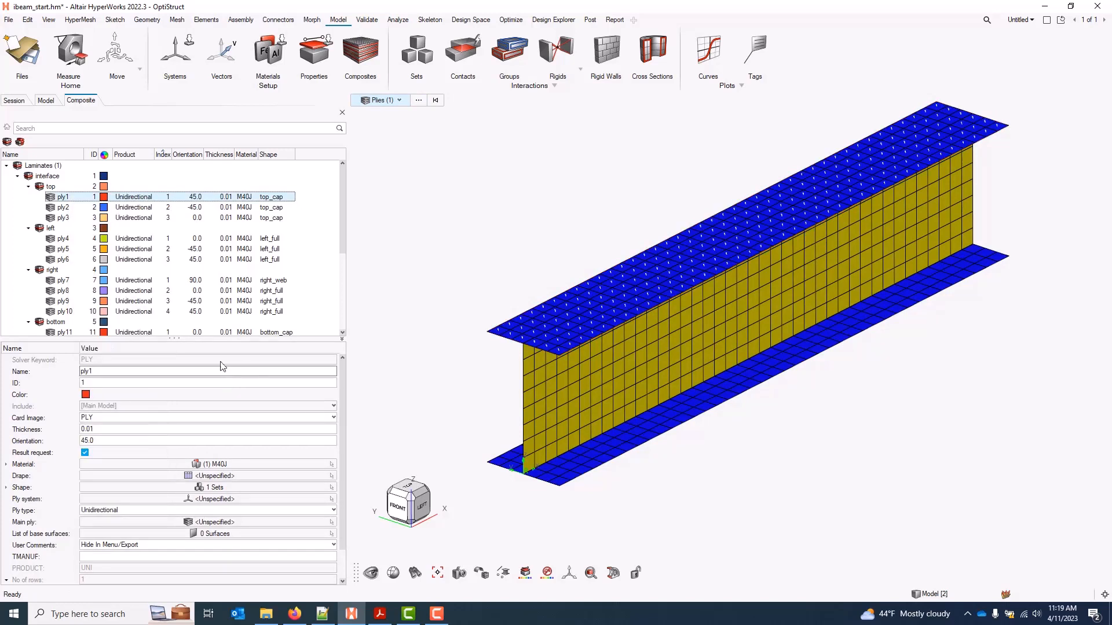
pyautogui.click(64, 218)
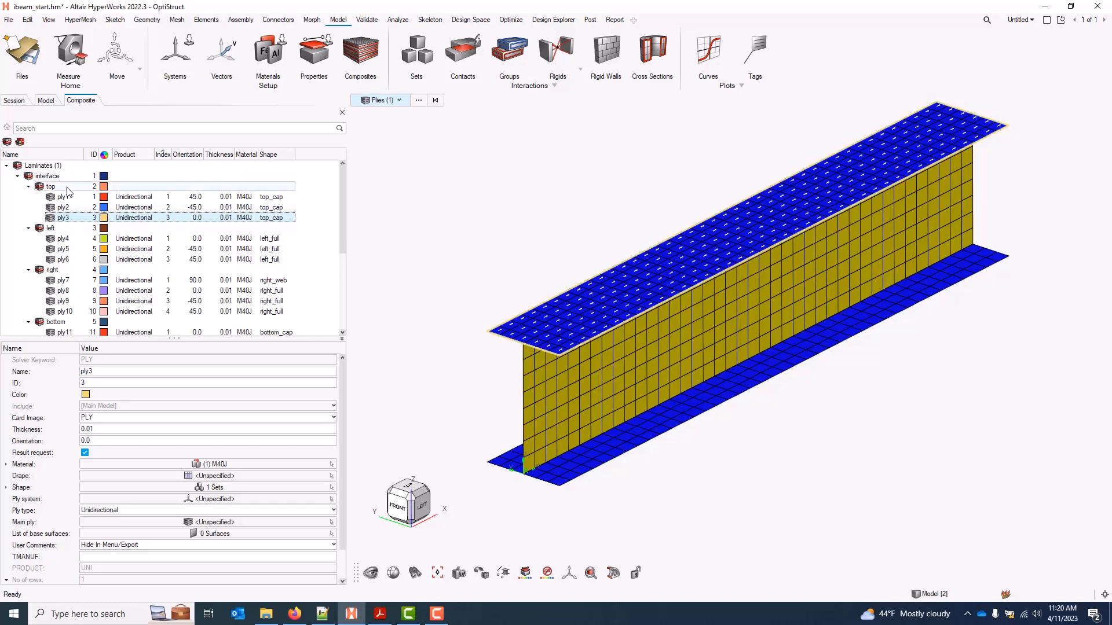
pyautogui.click(68, 239)
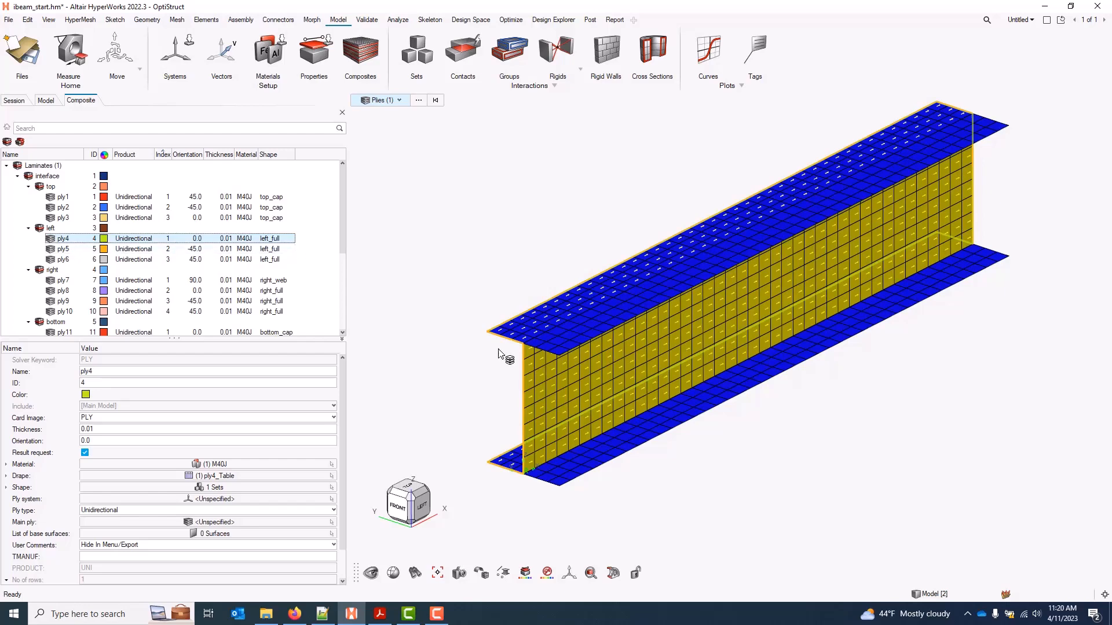
pyautogui.scroll(5, 571, 325)
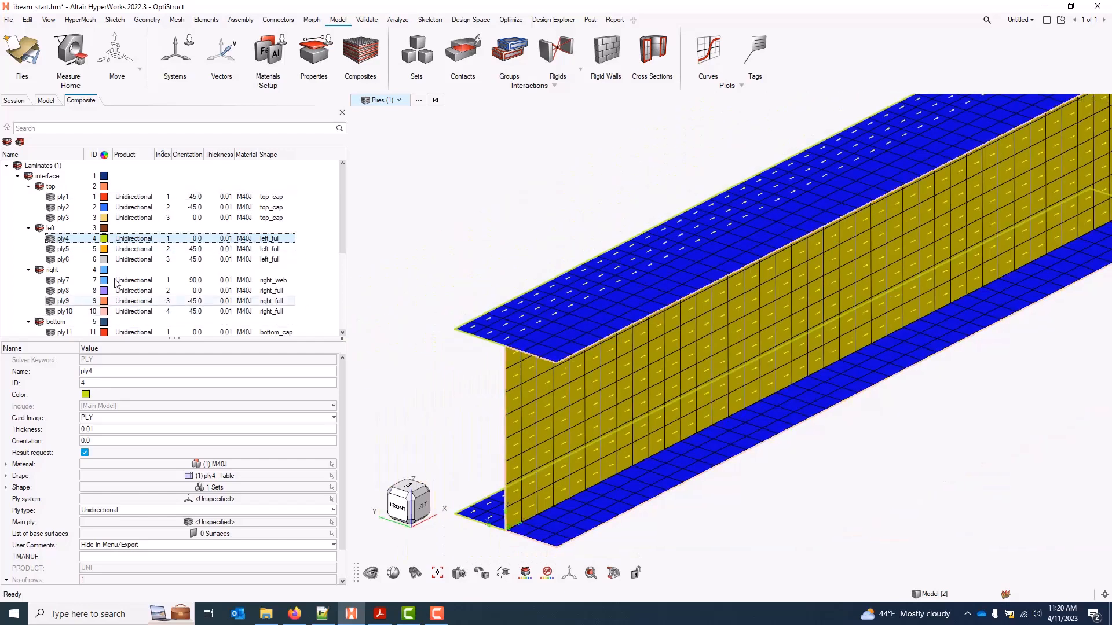
pyautogui.click(66, 249)
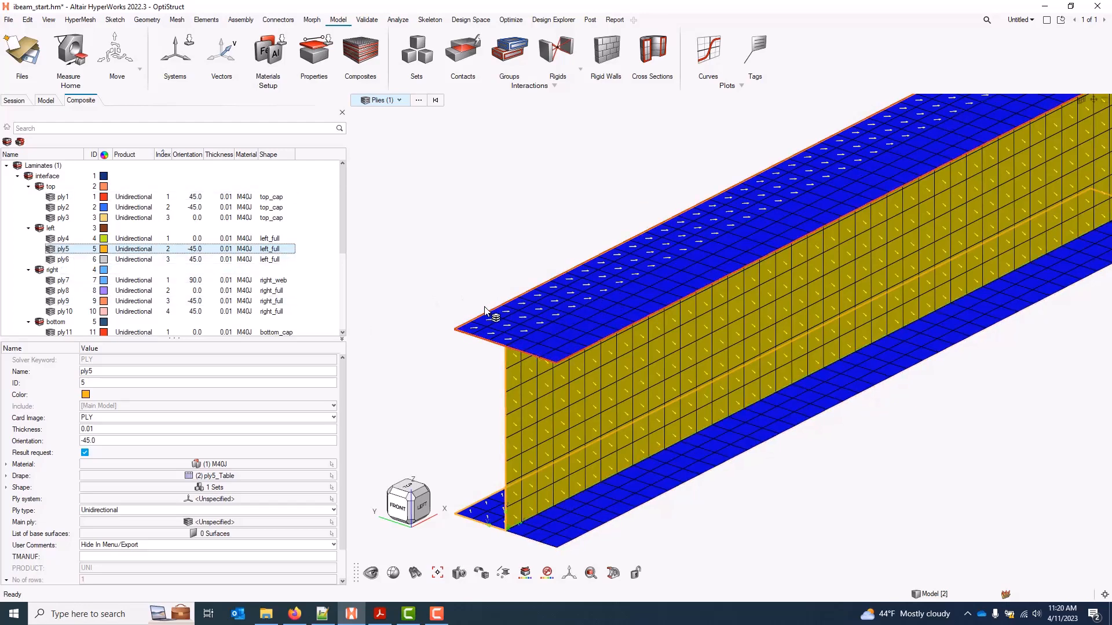
pyautogui.moveTo(501, 327)
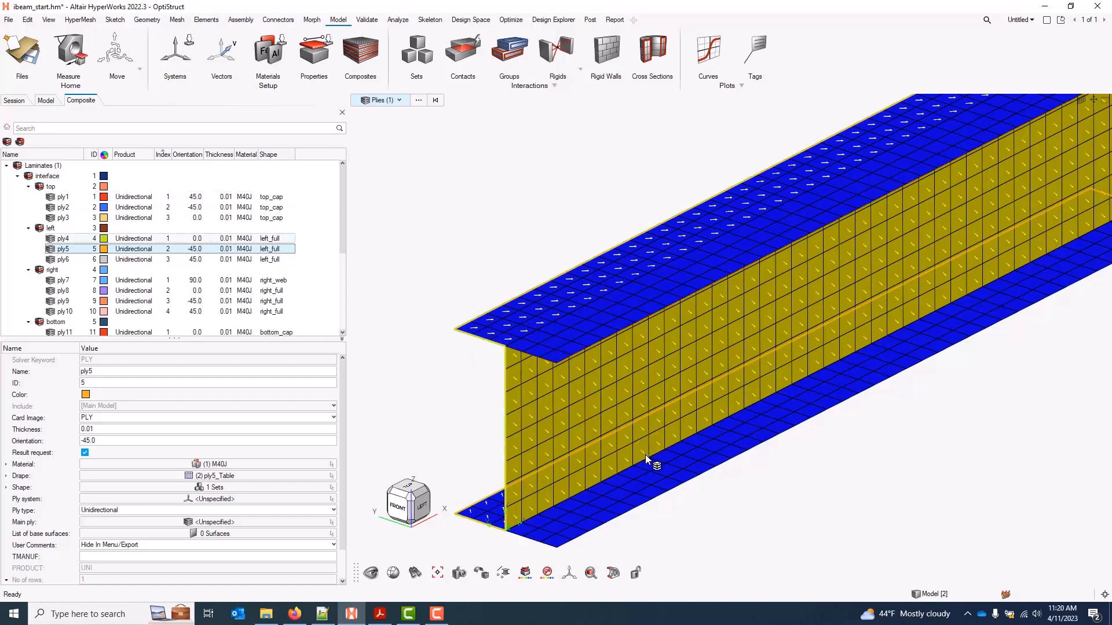
pyautogui.moveTo(648, 459)
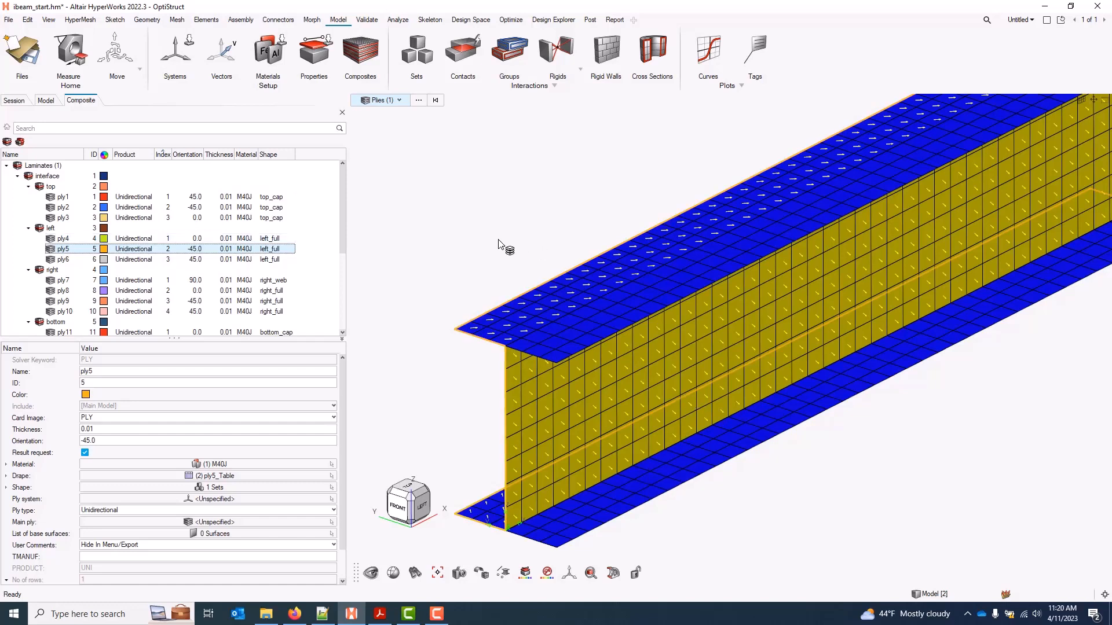
# Leave ply5's drape table unspecified, reselect ply5, and orbit to inspect its arrows
pyautogui.click(300, 476)
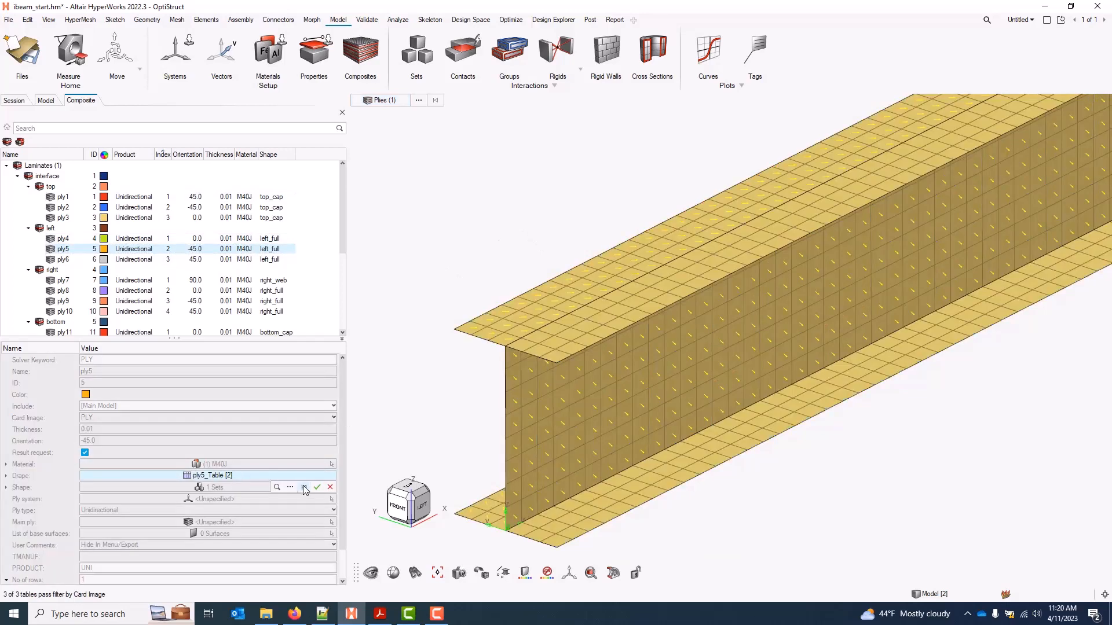
pyautogui.click(317, 487)
pyautogui.click(421, 240)
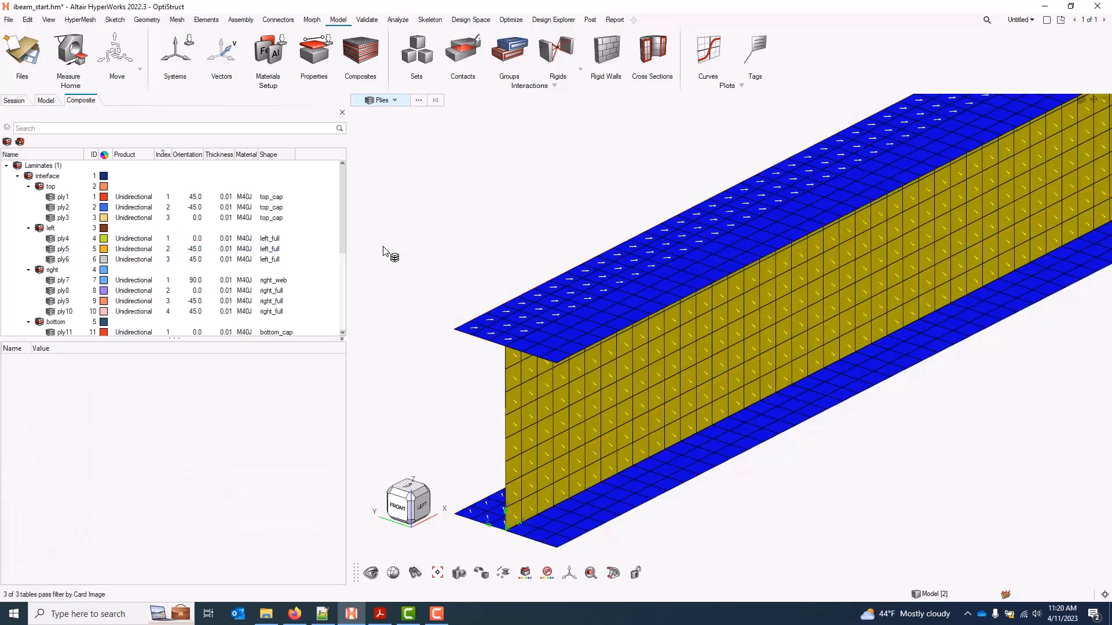
pyautogui.click(63, 239)
pyautogui.click(67, 249)
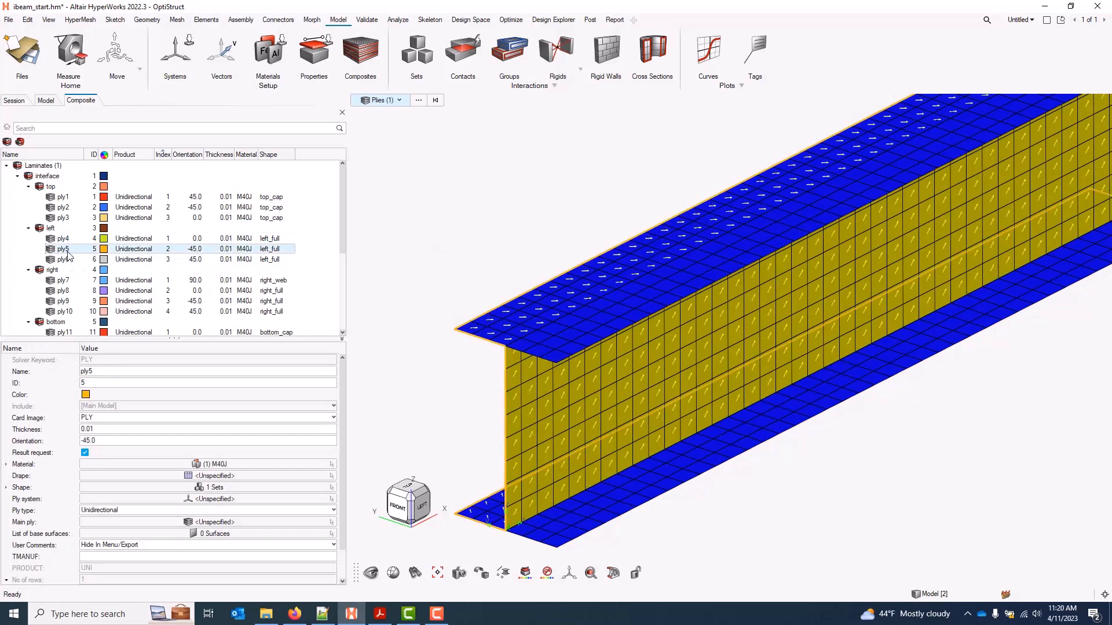
pyautogui.moveTo(525, 464); pyautogui.dragTo(533, 370, button='middle')
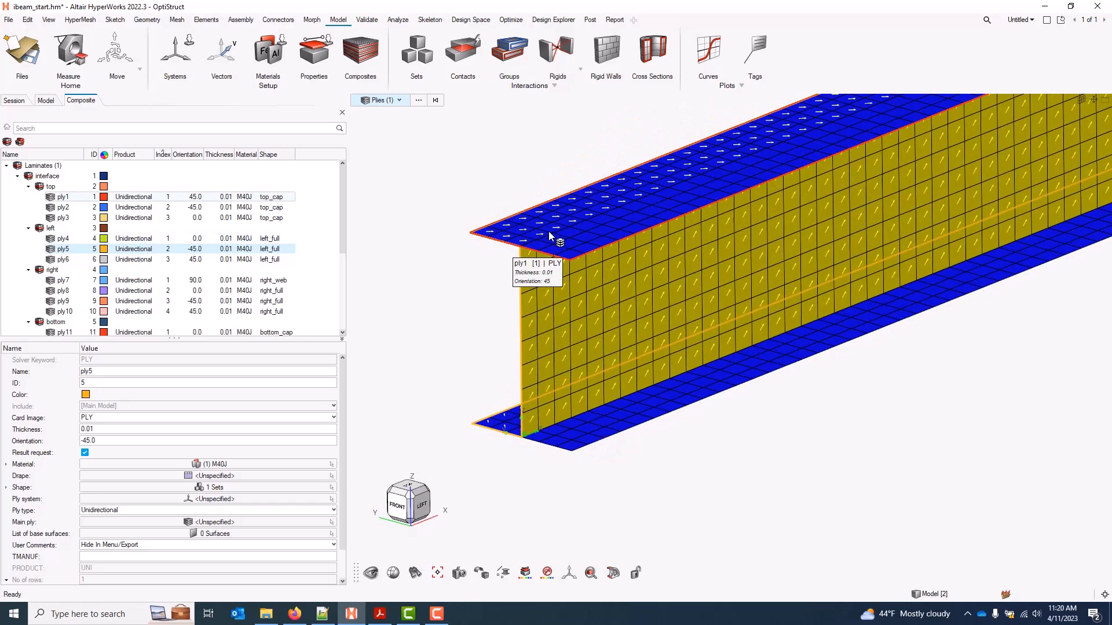
pyautogui.scroll(3, 568, 228)
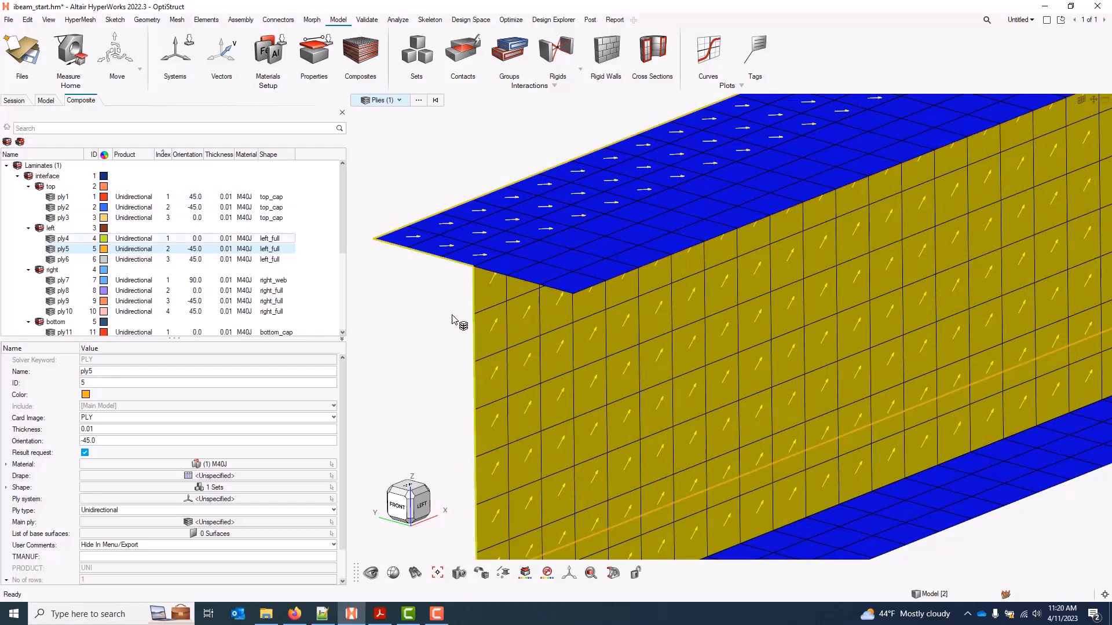
pyautogui.scroll(-3, 499, 315)
# Assign ply5_Table as ply5's drape table
pyautogui.click(230, 476)
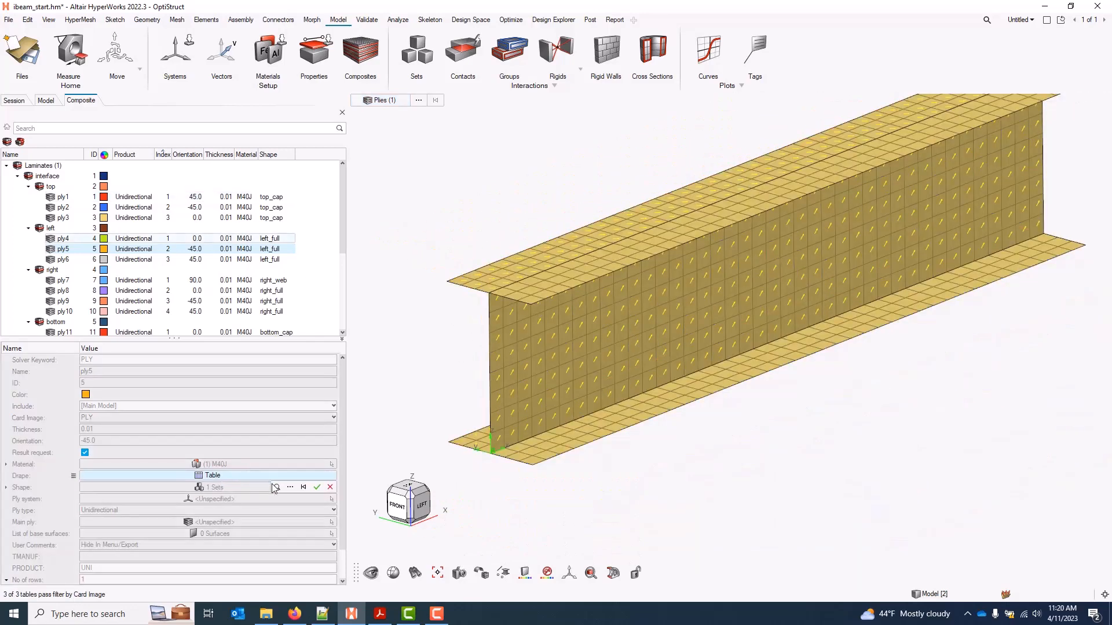
pyautogui.click(289, 487)
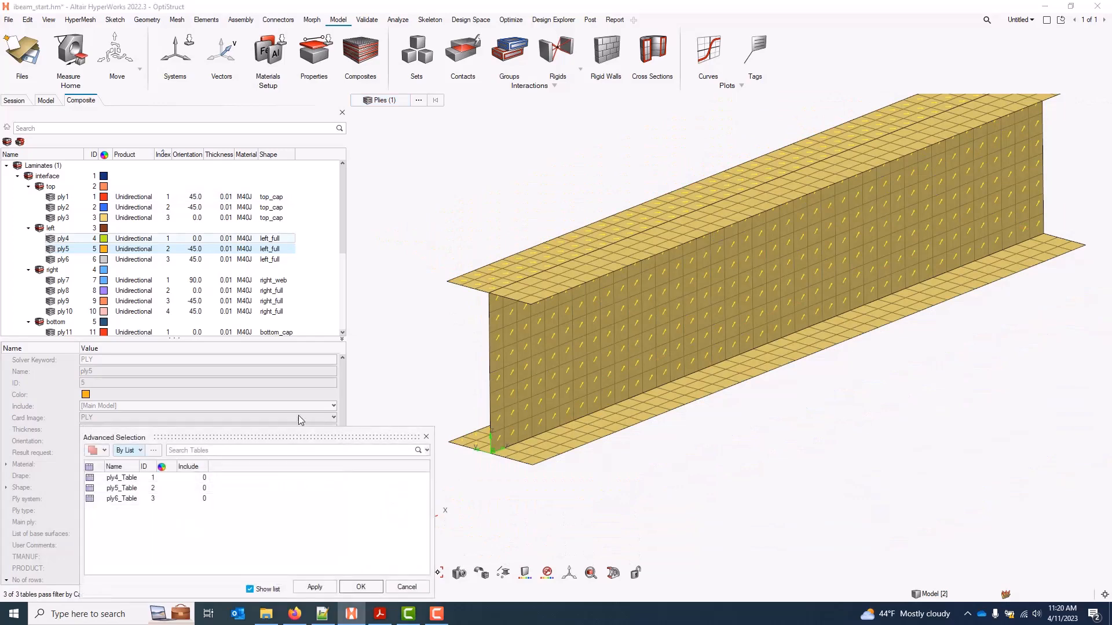
pyautogui.click(125, 488)
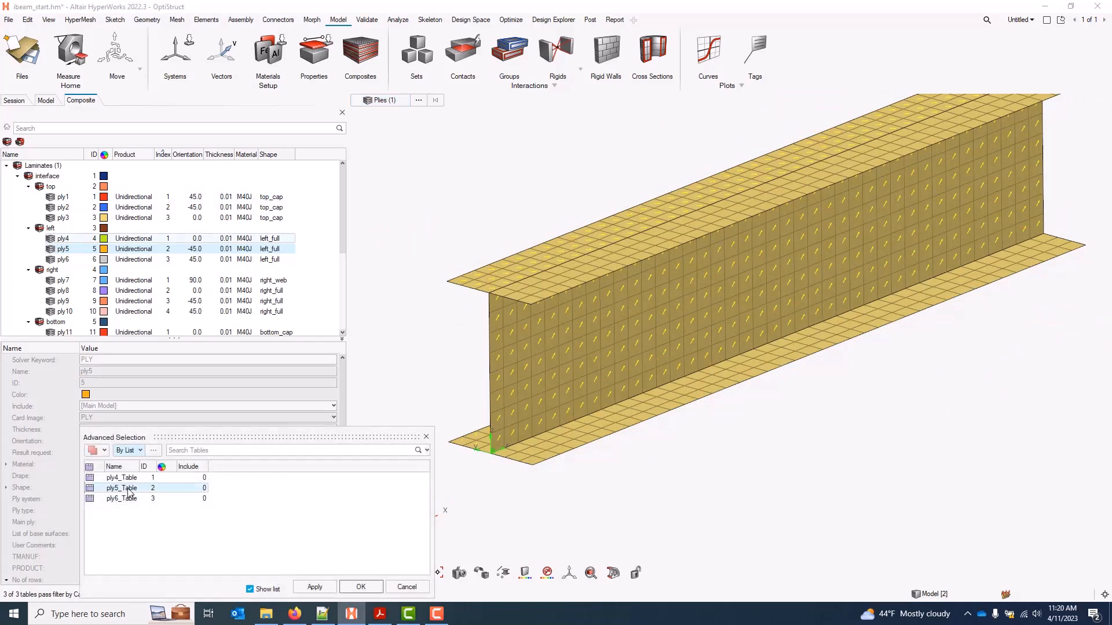
pyautogui.click(364, 587)
# Reselect ply5 and orbit the I-beam to check its updated orientation arrows
pyautogui.click(77, 259)
pyautogui.click(71, 250)
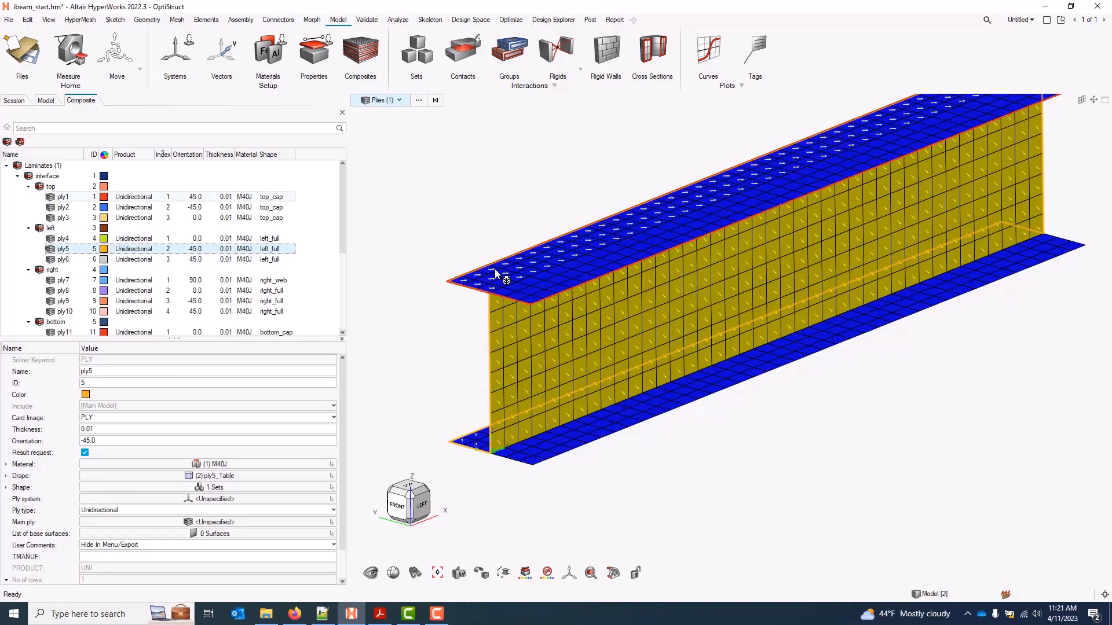
pyautogui.scroll(-5, 499, 284)
pyautogui.scroll(3, 464, 305)
pyautogui.scroll(3, 498, 295)
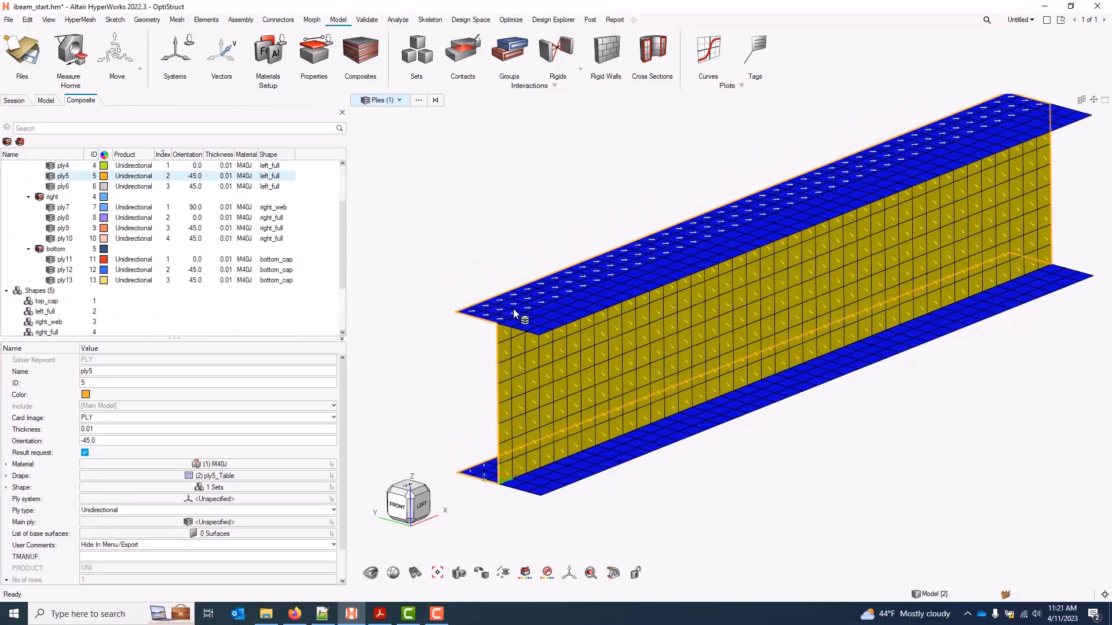
pyautogui.scroll(-3, 519, 329)
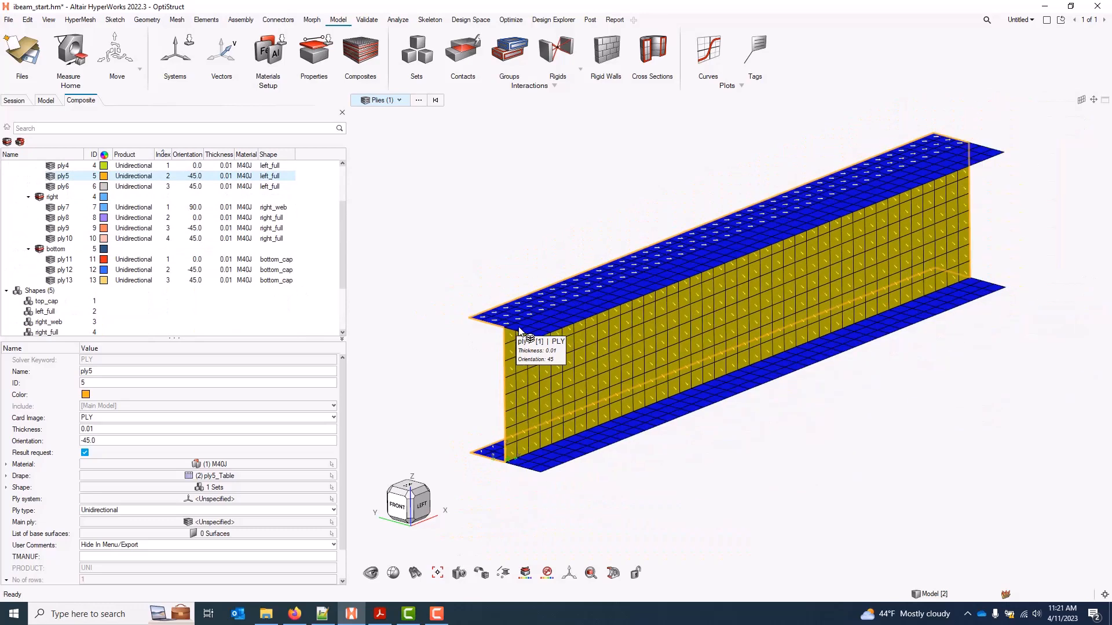
pyautogui.moveTo(448, 332); pyautogui.dragTo(462, 337, button='middle')
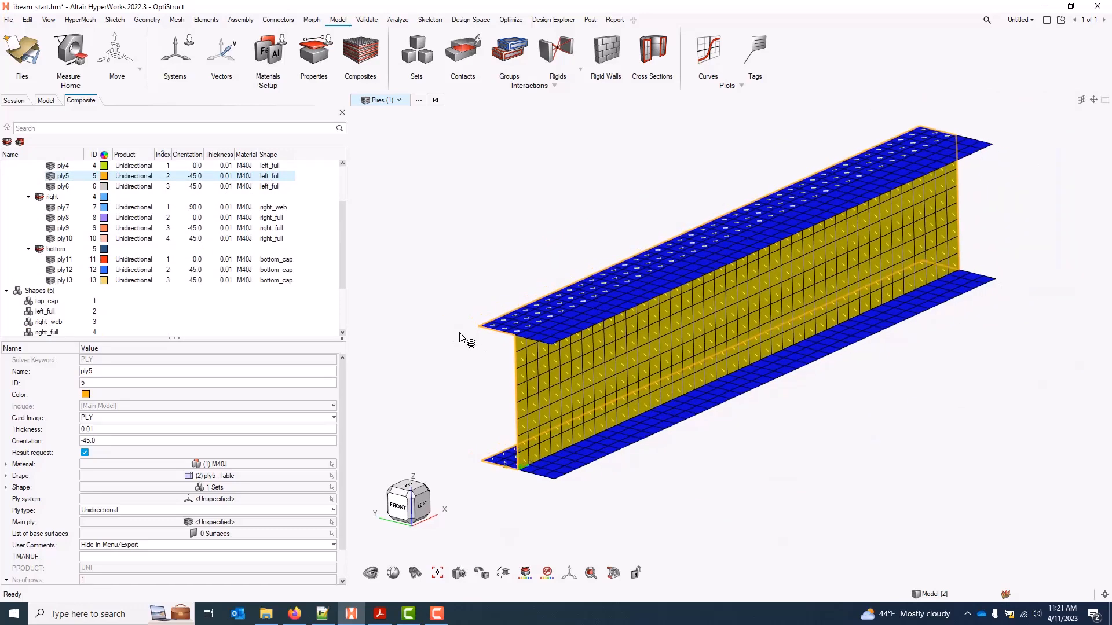